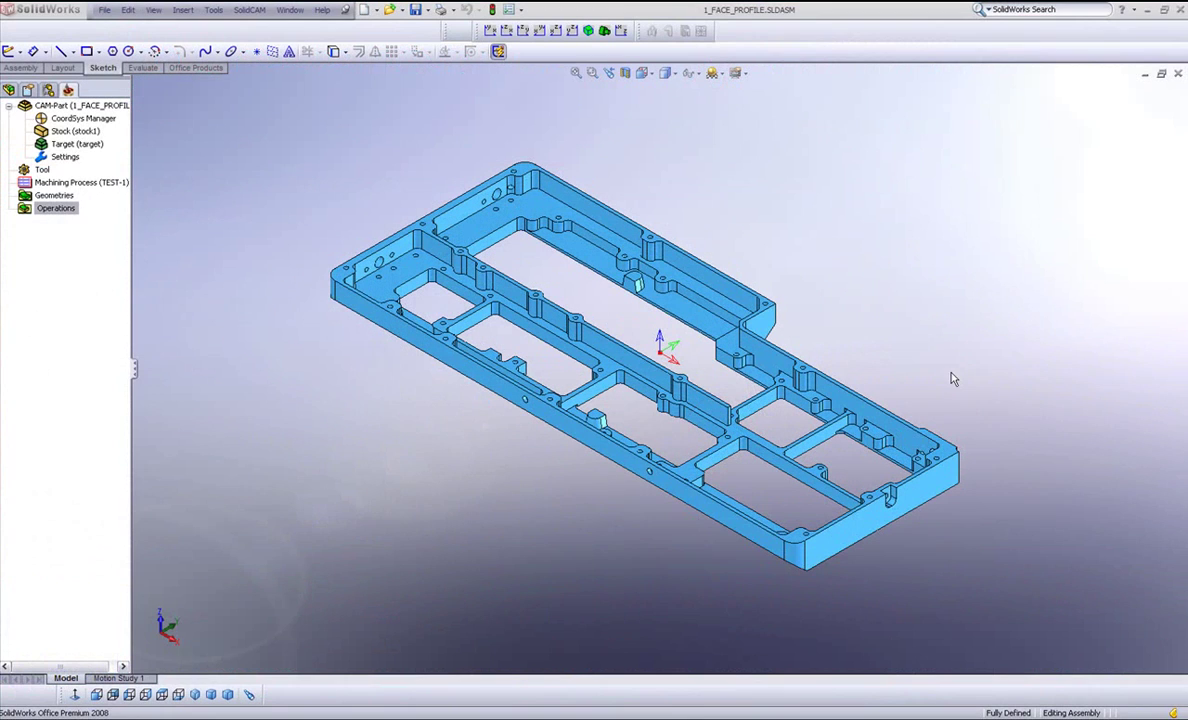
- Bring up the Add Operation submenu from the Operations item in the SolidCAM tree
right_click(43, 209)
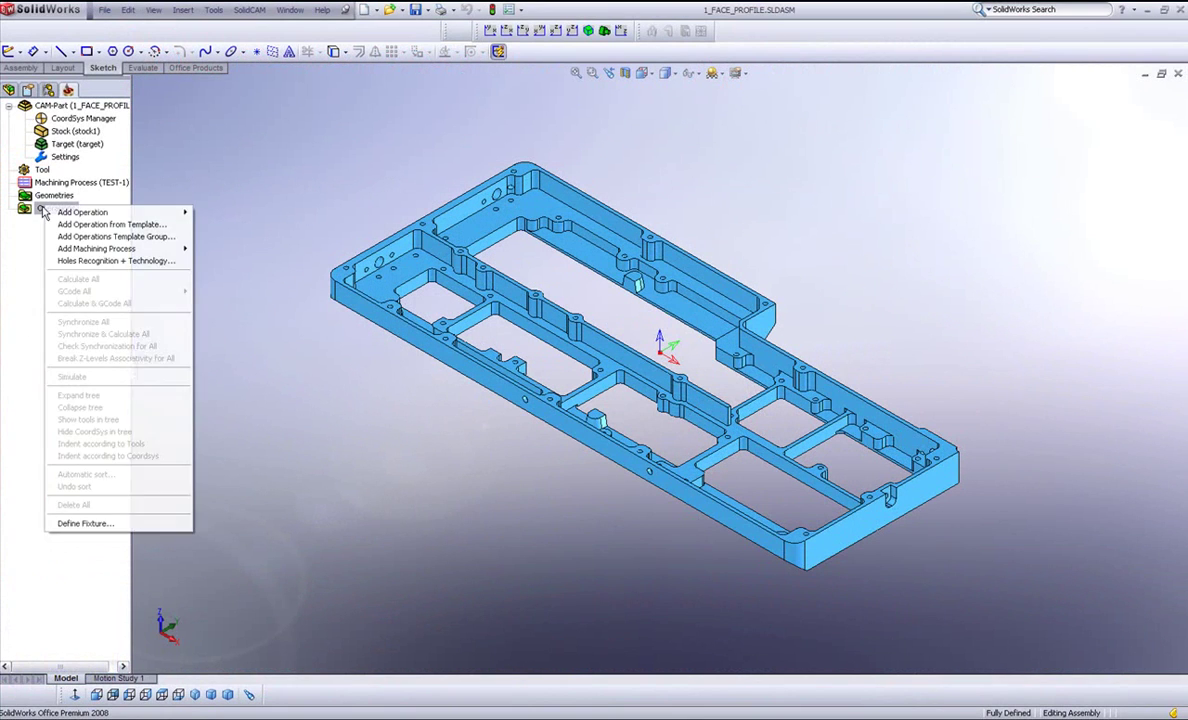
mouse_move(80, 212)
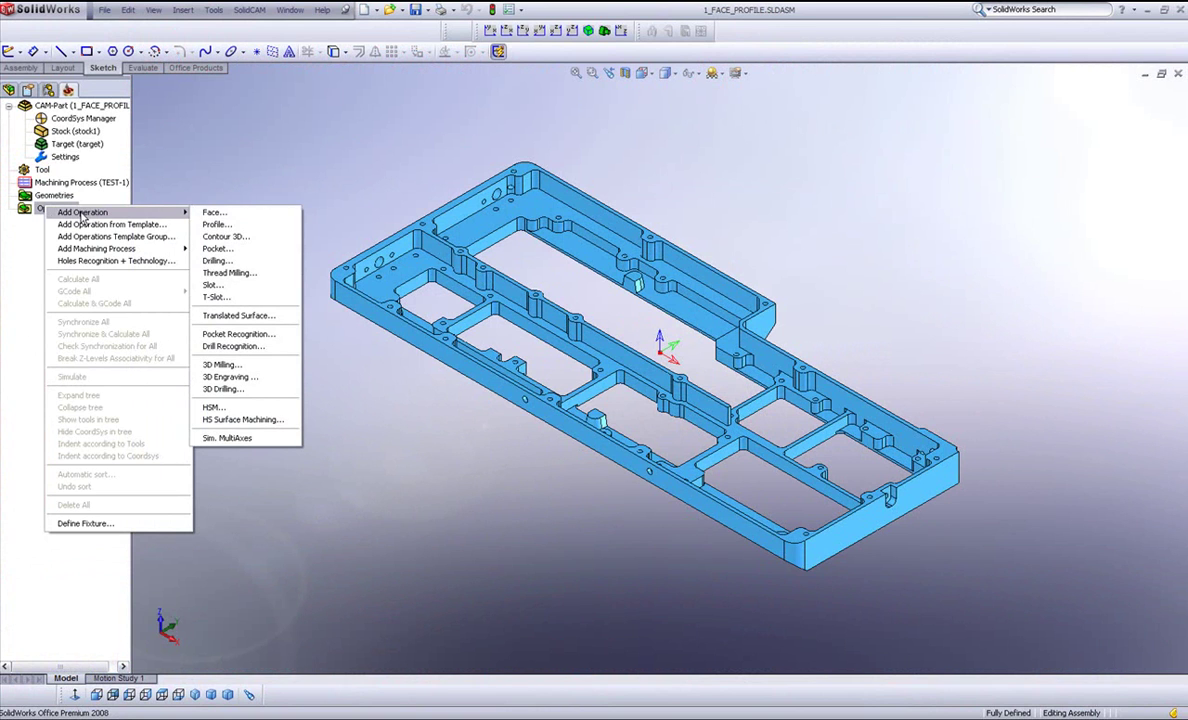
- Add a Face milling operation and move its dialog to the right side of the screen
click(222, 214)
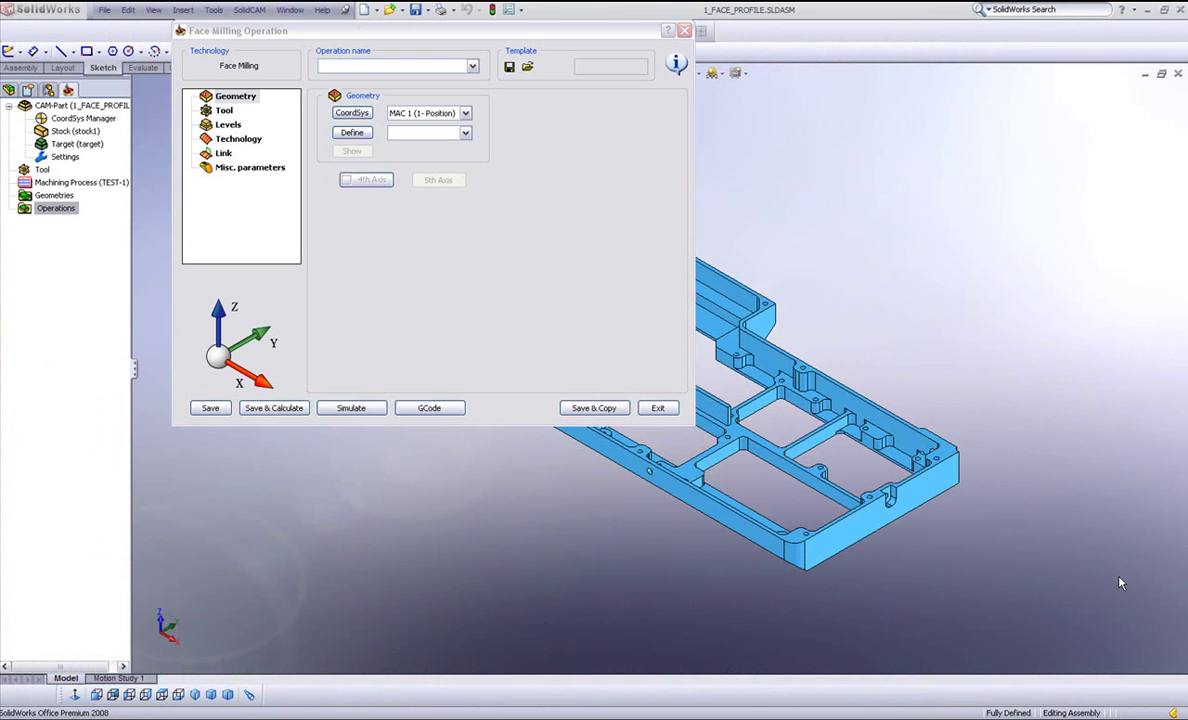
drag(452, 30, 945, 101)
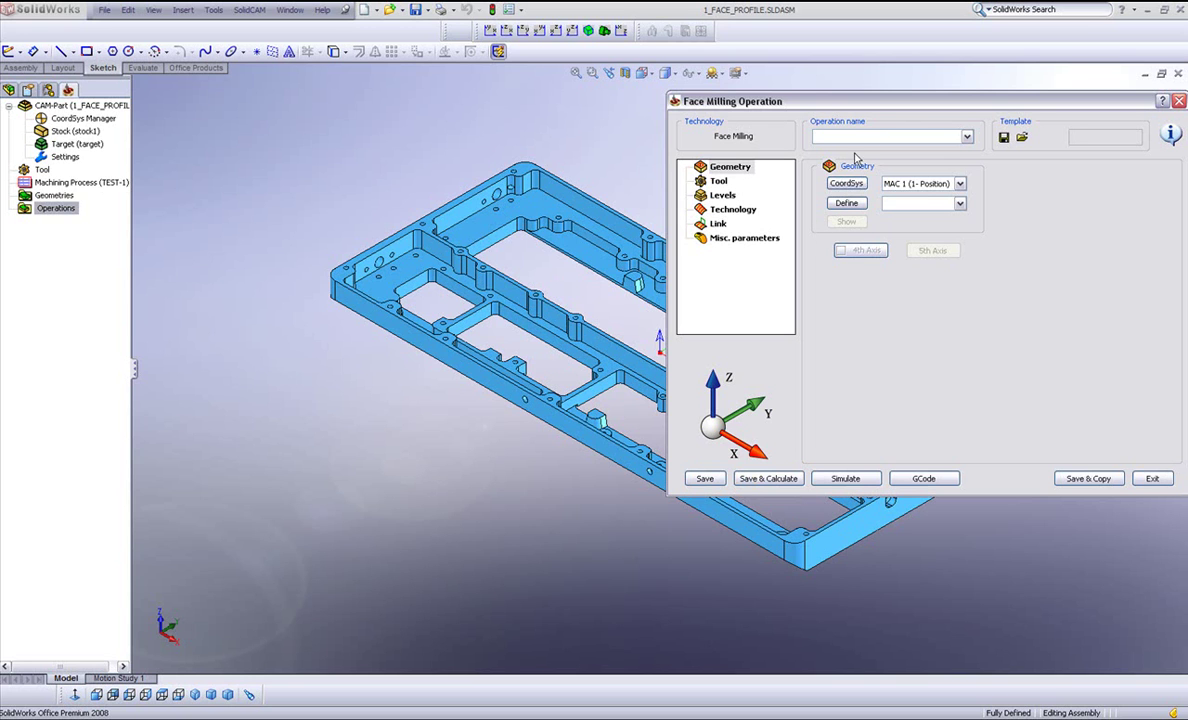
click(1131, 658)
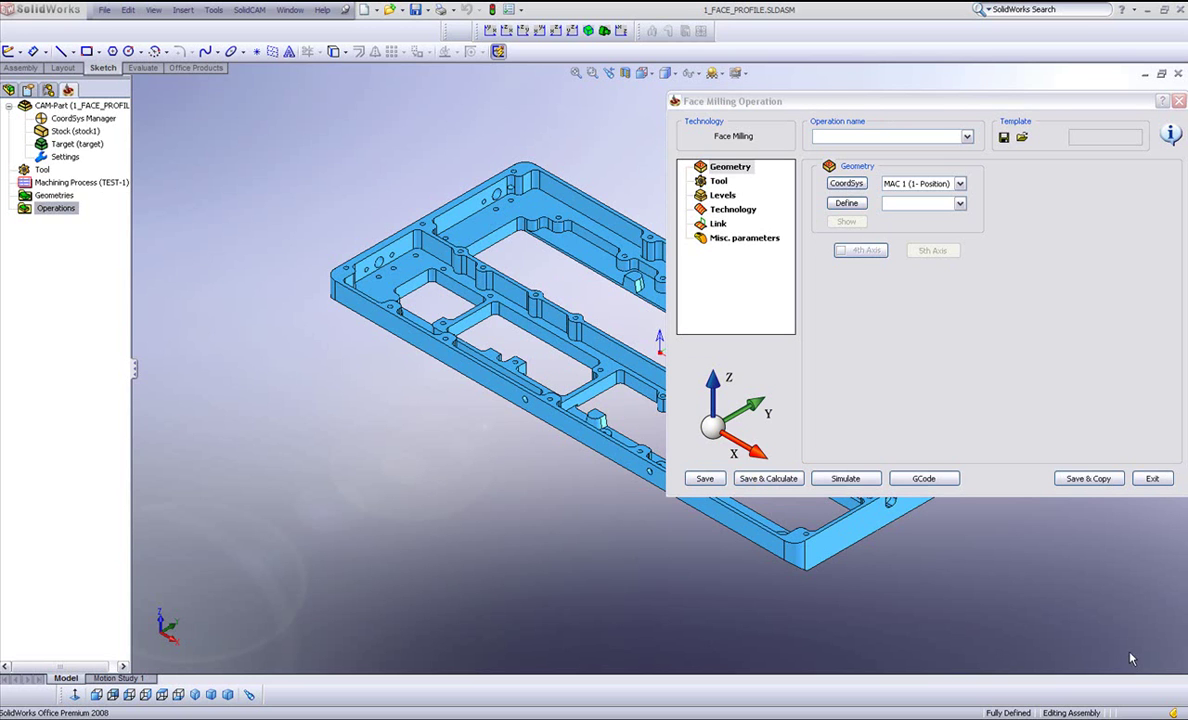
- Define a geometry named facemill from the model target's outer chain and confirm it
click(849, 206)
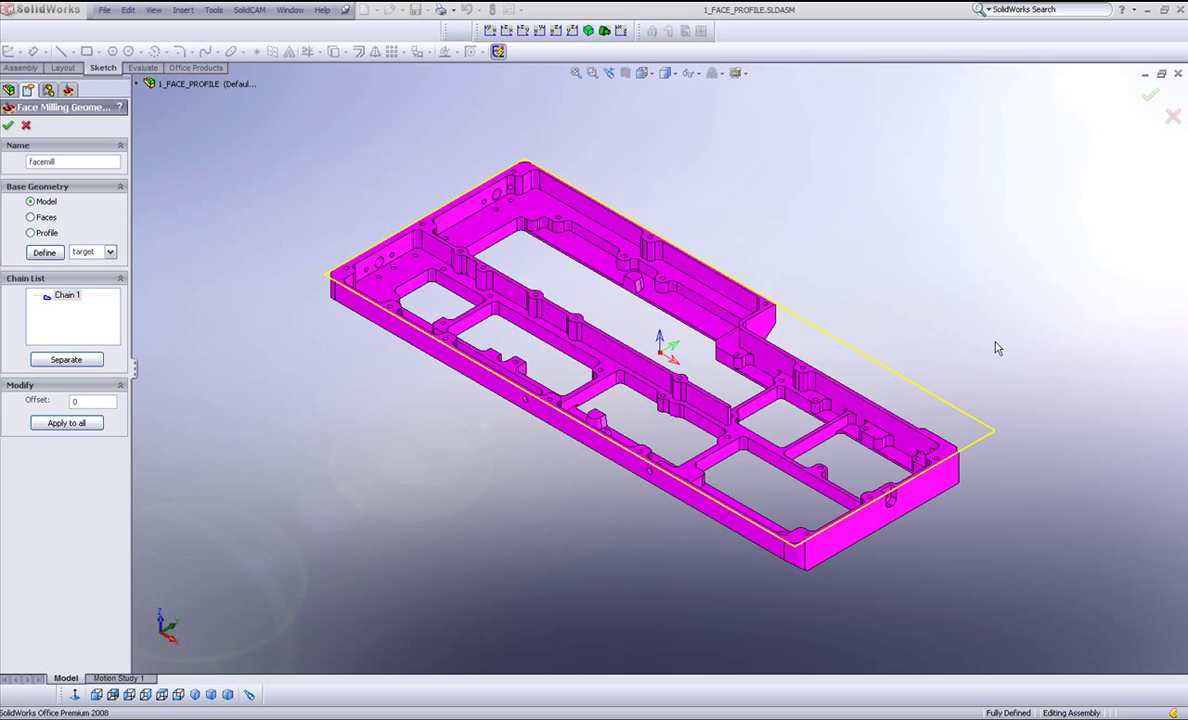
click(8, 125)
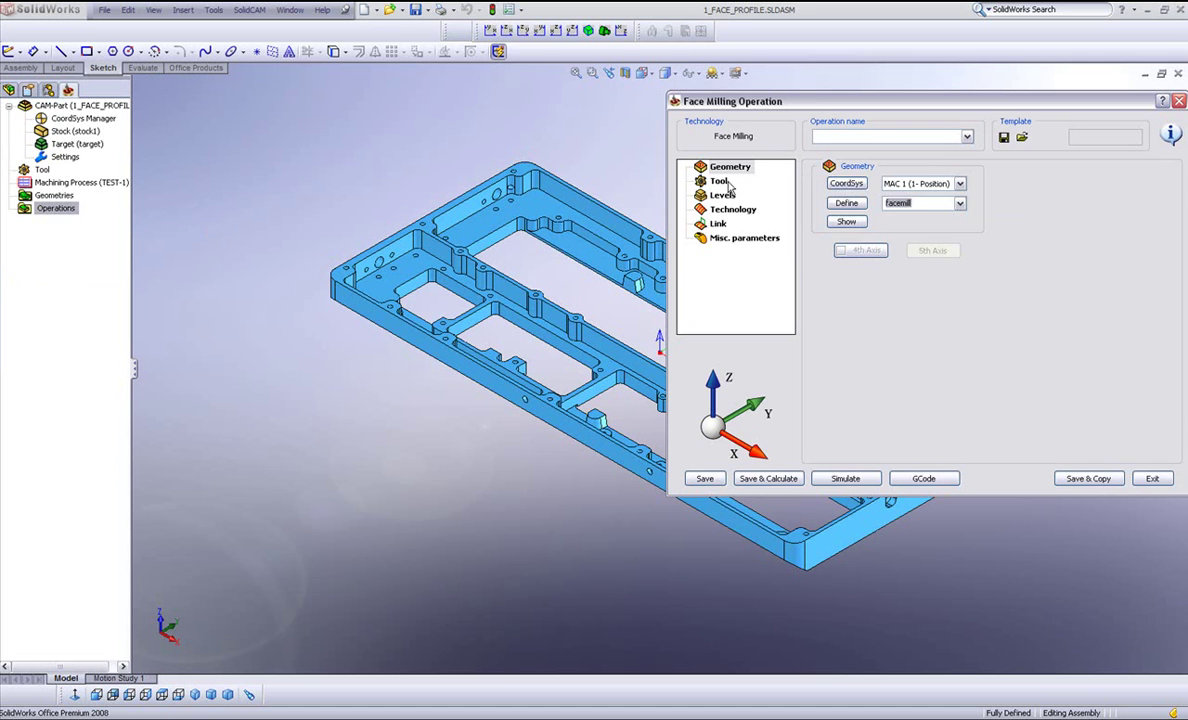
- Assign face mill tool 1 to the operation, making it FM_facemill_T1
click(717, 181)
click(852, 253)
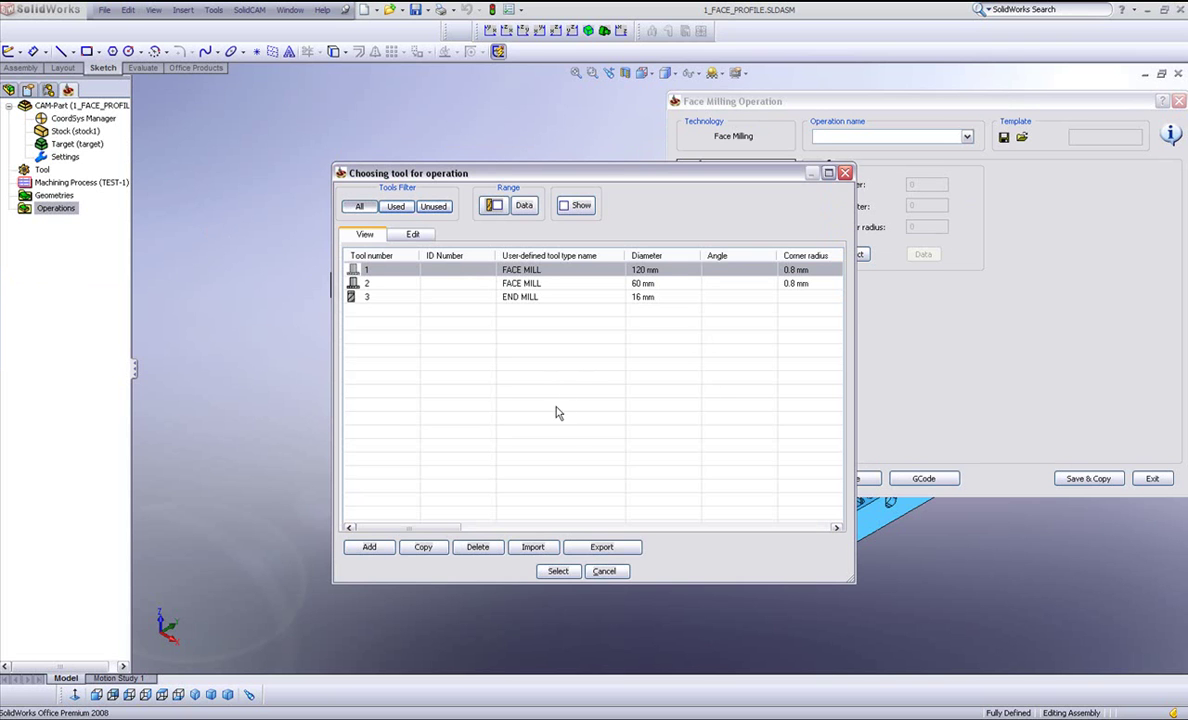
click(558, 571)
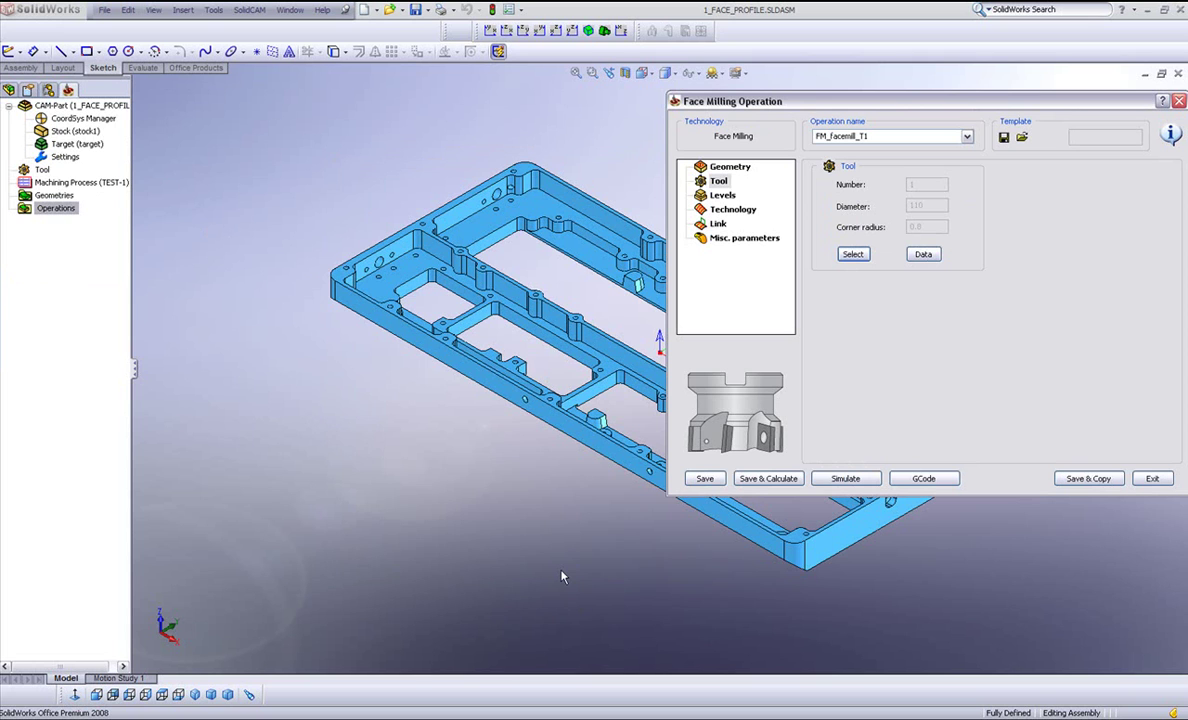
- Try the Hatch and Contour strategies, then set the face milling technology to One Pass
click(722, 196)
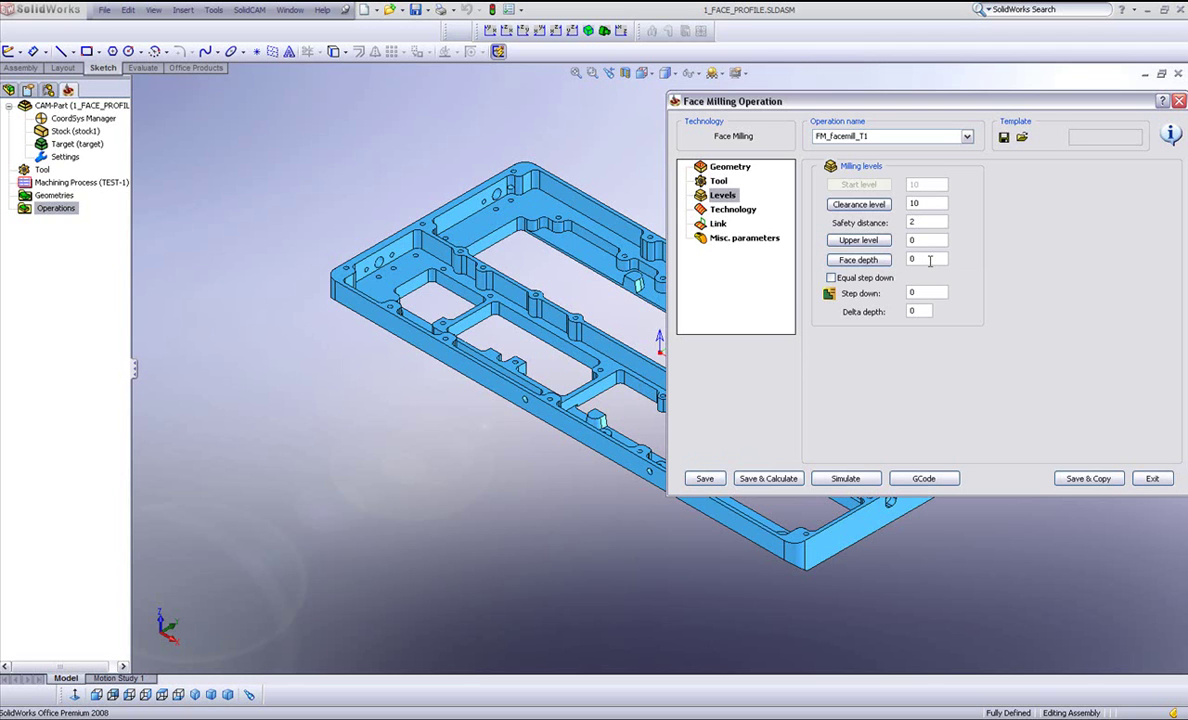
click(733, 210)
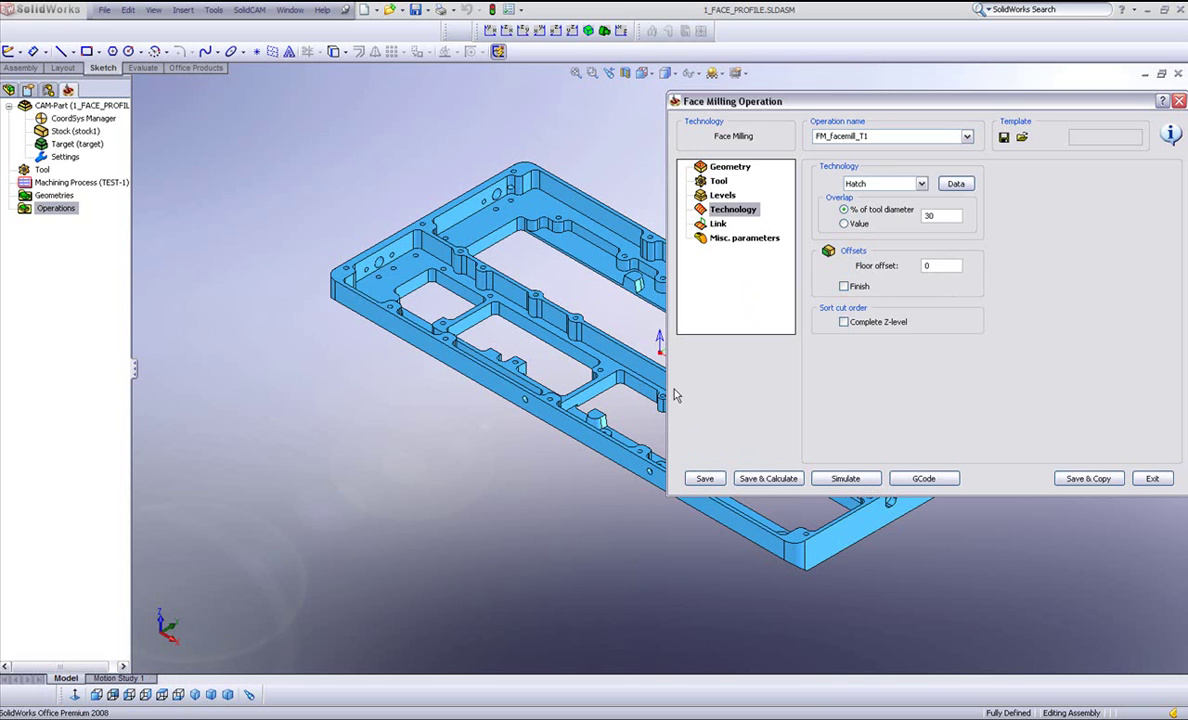
click(895, 184)
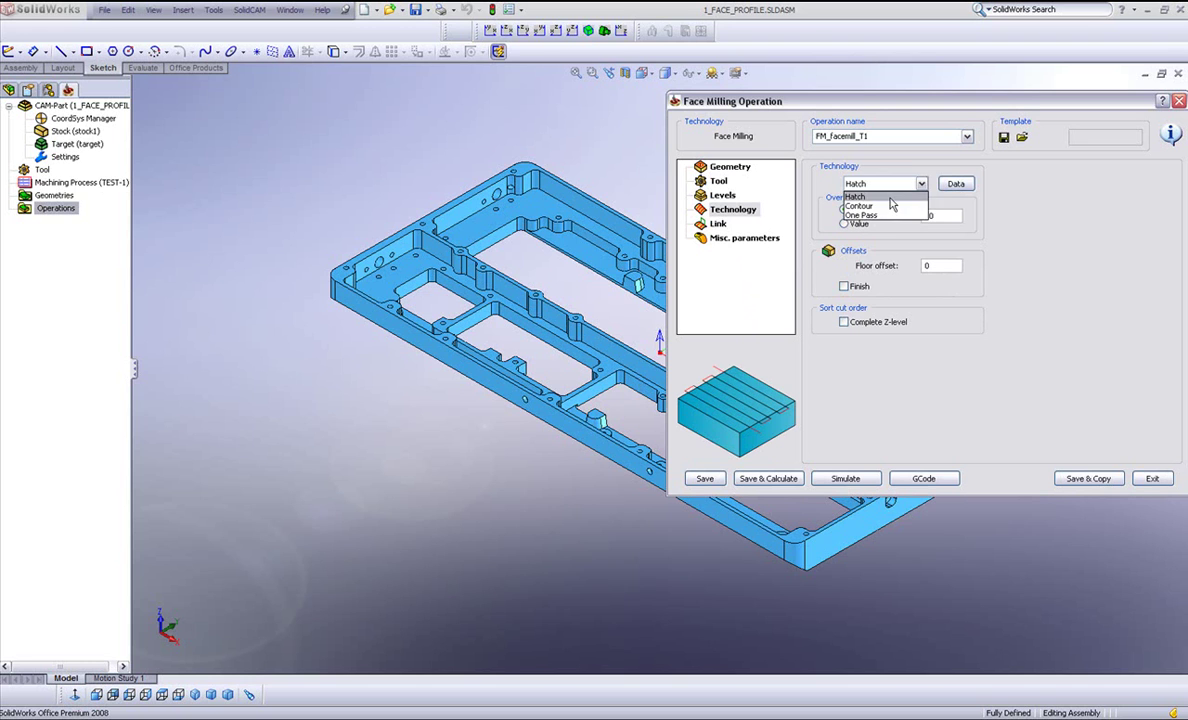
click(890, 197)
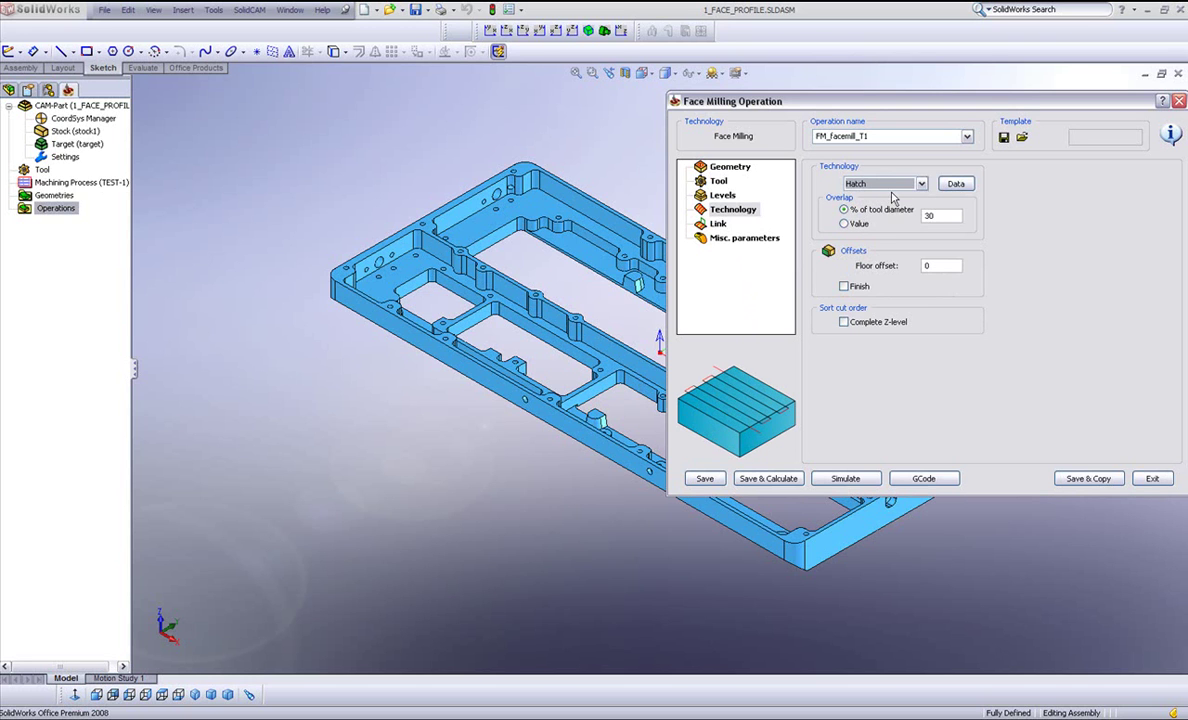
click(893, 186)
click(872, 208)
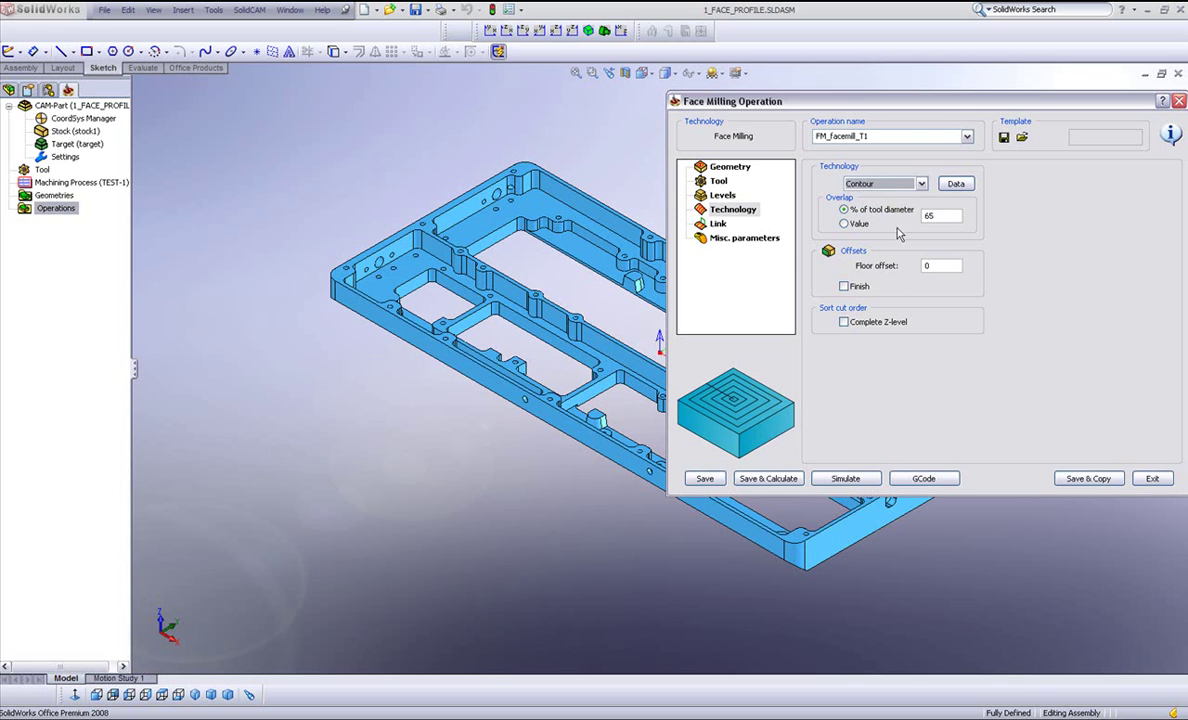
click(897, 186)
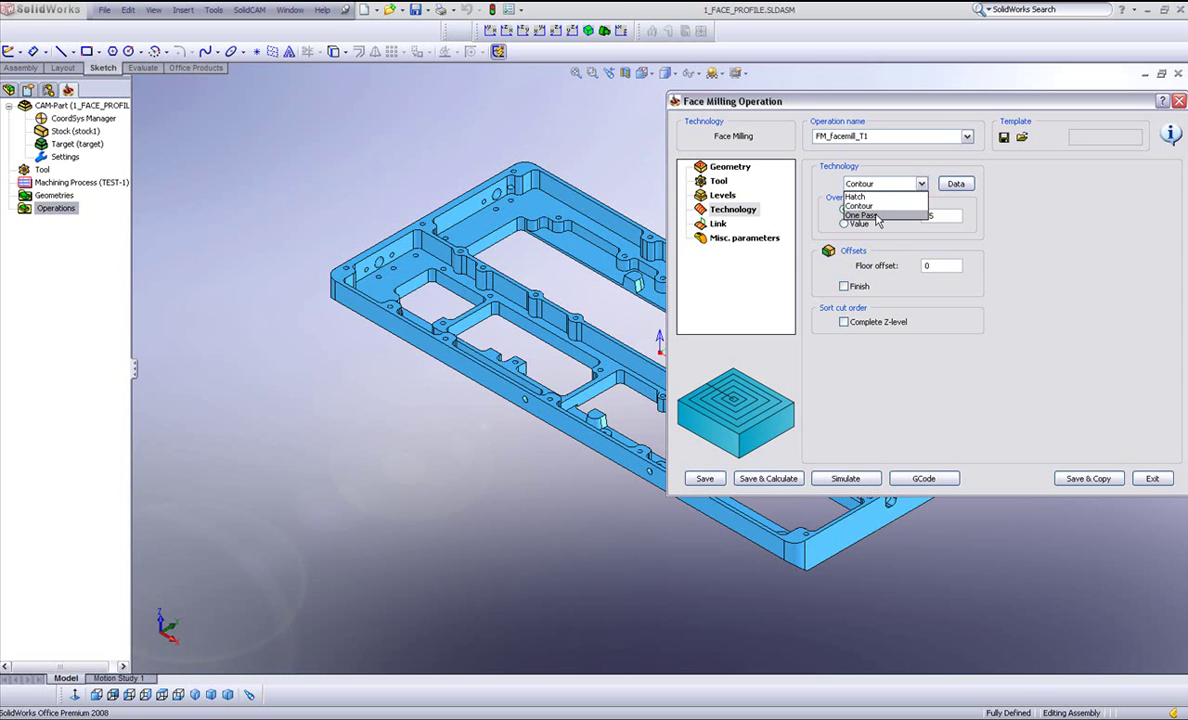
click(877, 216)
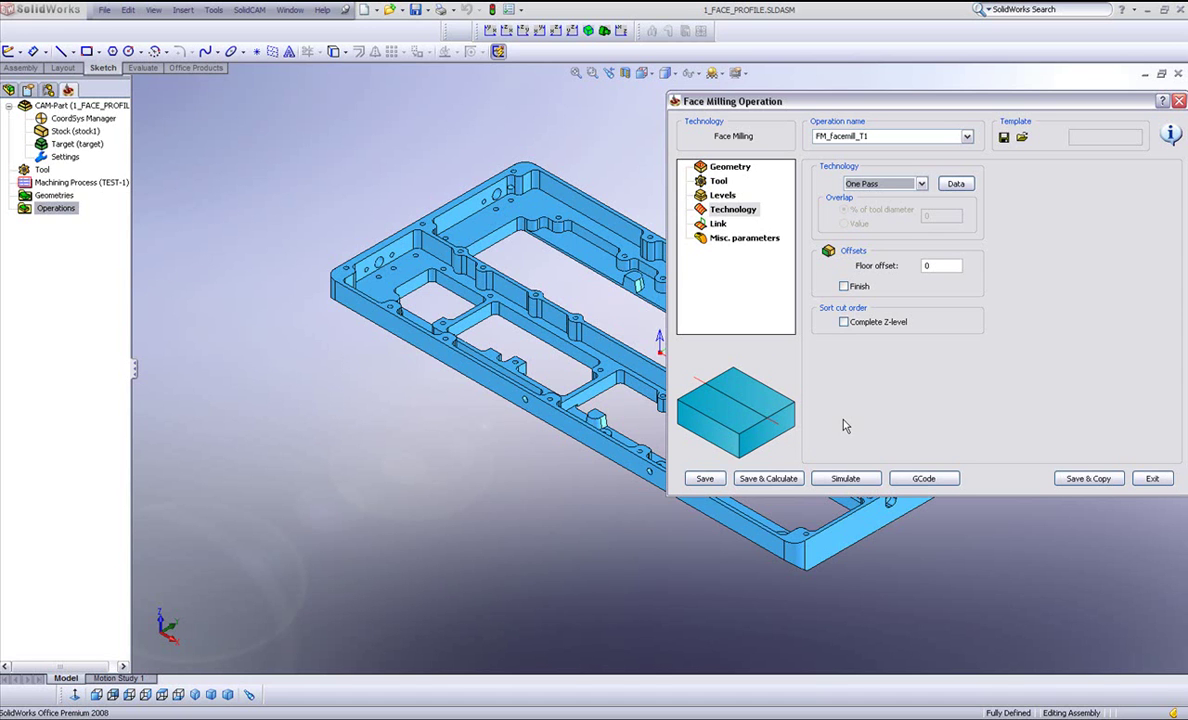
- Keep the one-pass extension at 110% of tool diameter and confirm the settings
click(956, 184)
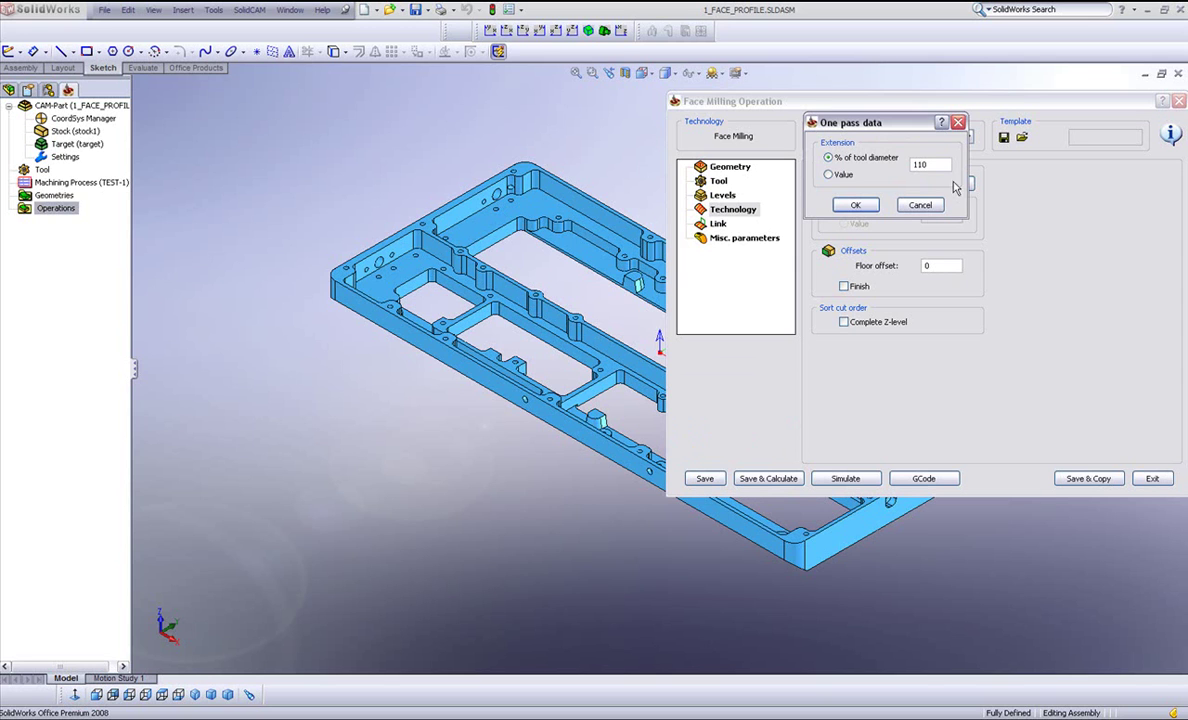
click(828, 174)
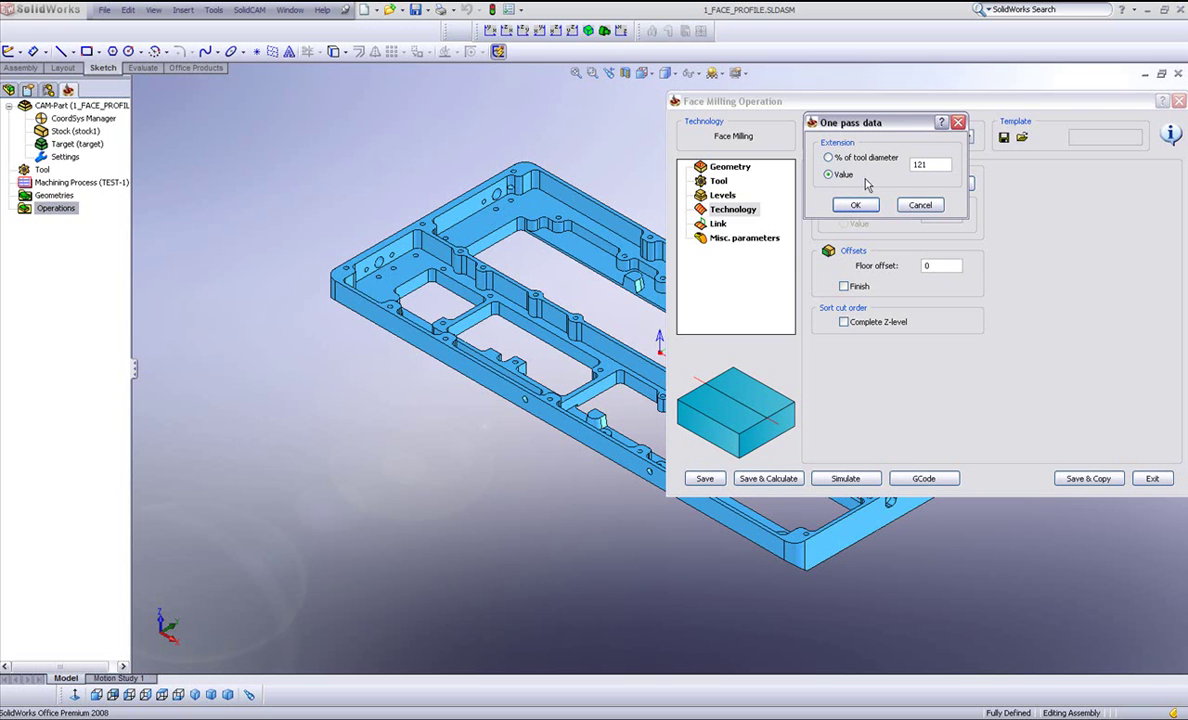
click(828, 158)
click(855, 205)
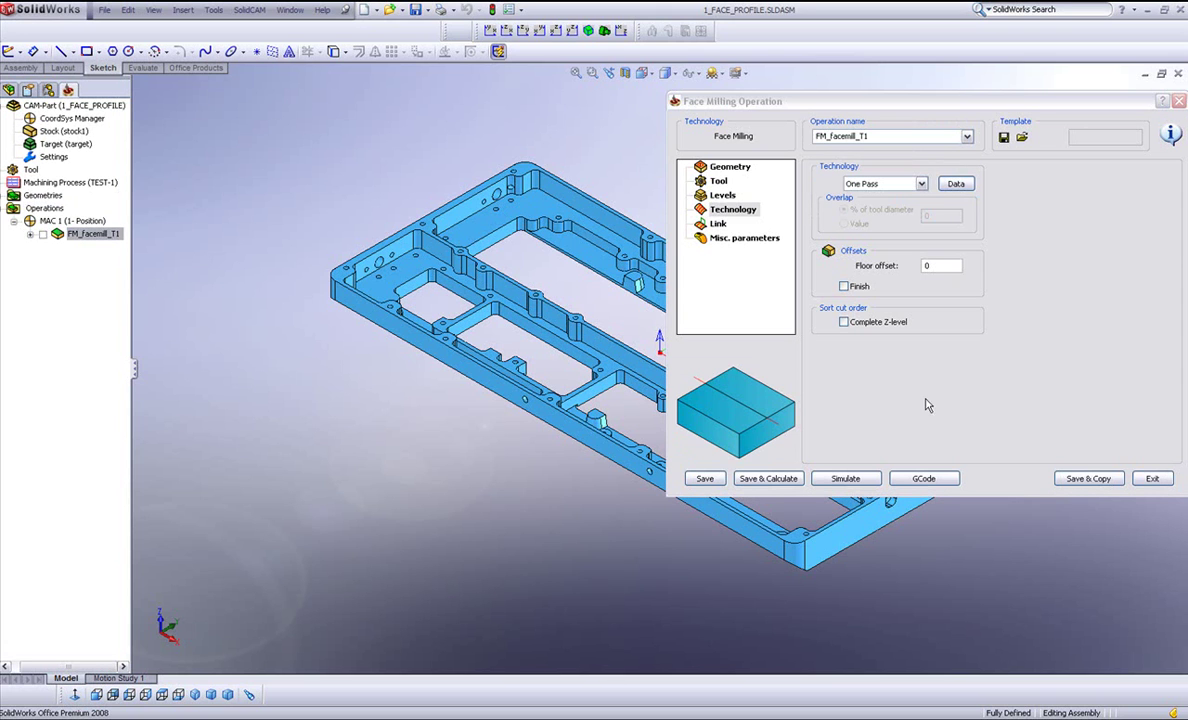
- Save and calculate FM_facemill_T1, then start its simulation in Front view, zoomed out
click(766, 479)
click(845, 478)
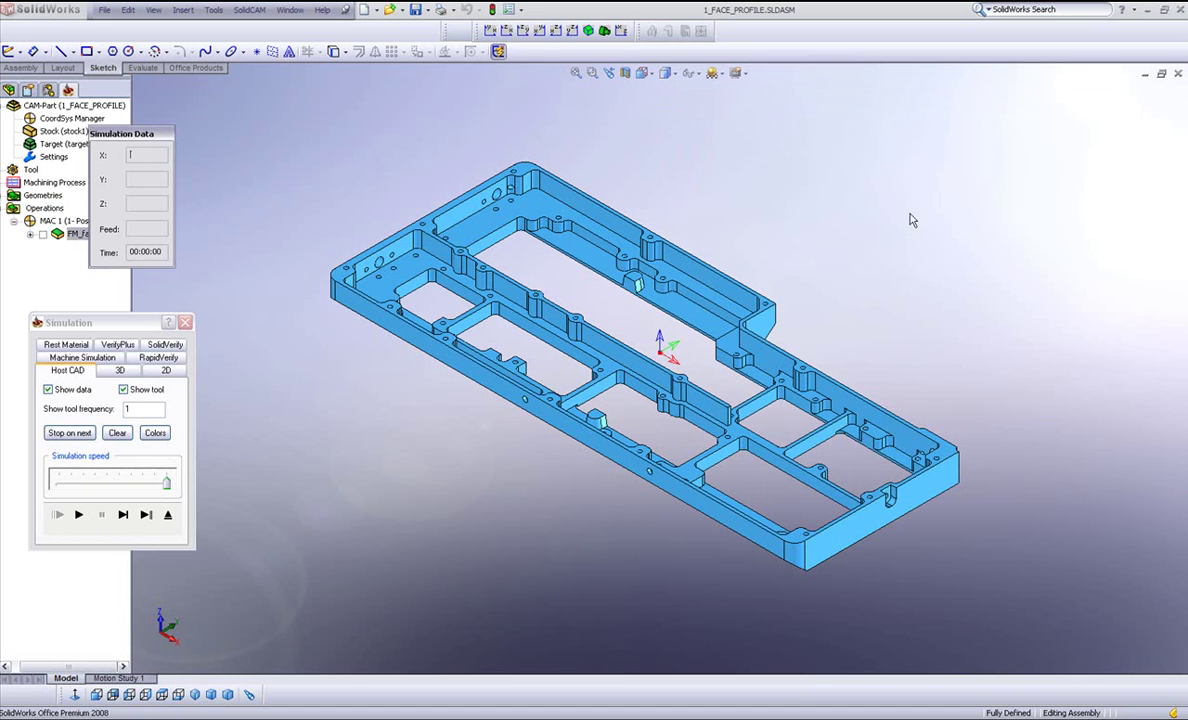
click(490, 30)
key(z)
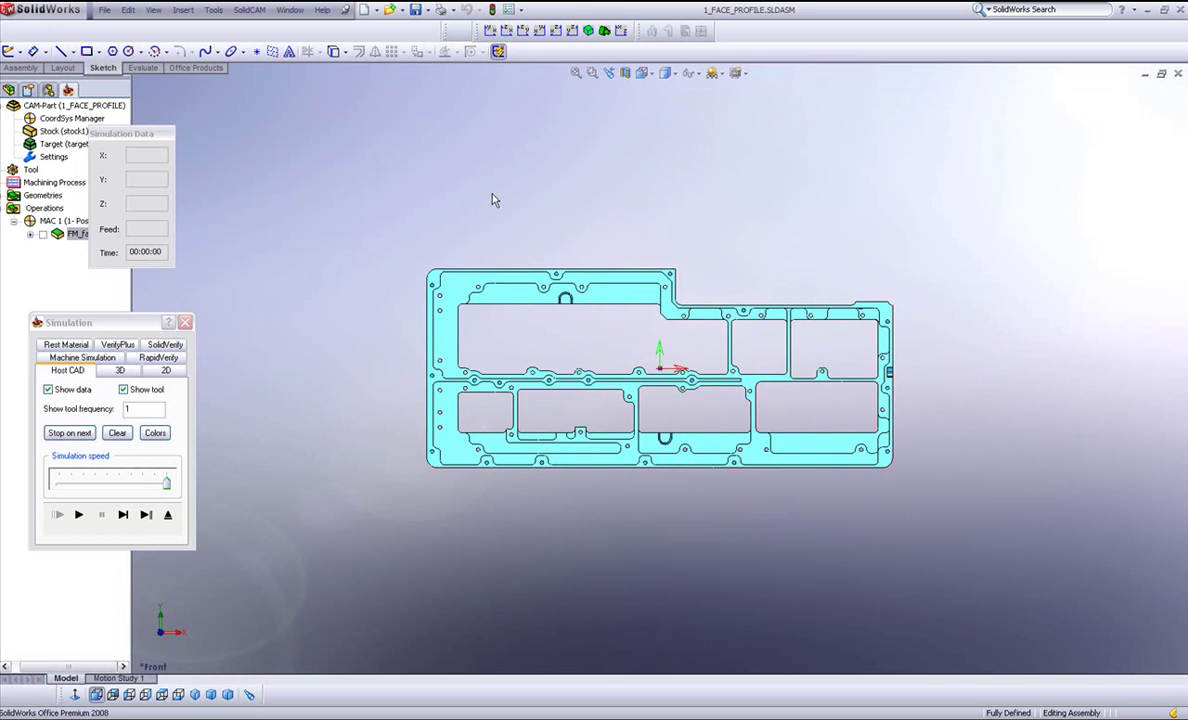
- Step through and play the whole one-pass toolpath simulation, then close it
click(123, 514)
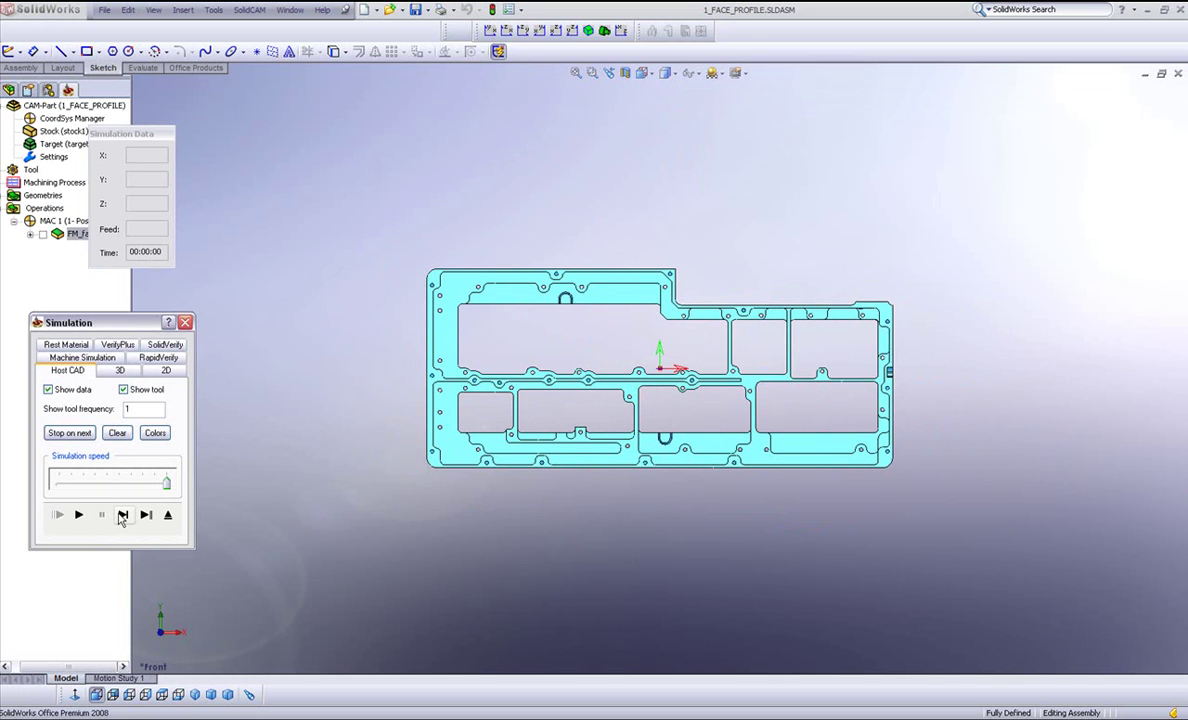
click(122, 514)
click(122, 514)
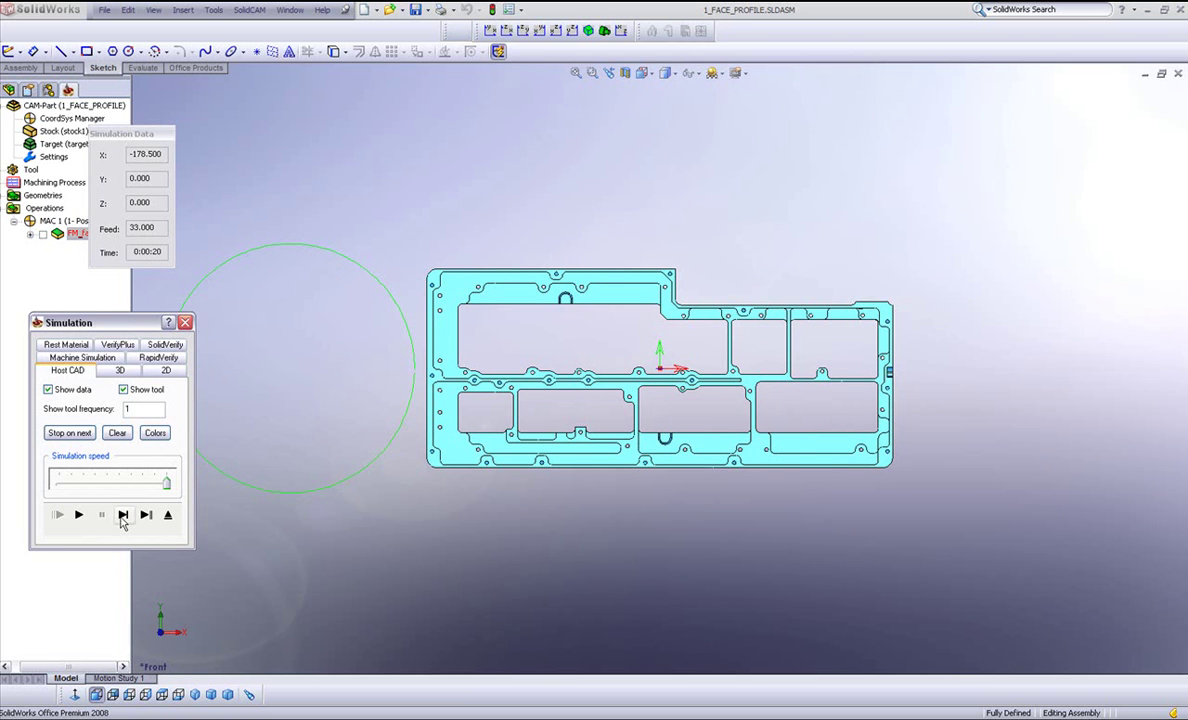
click(123, 515)
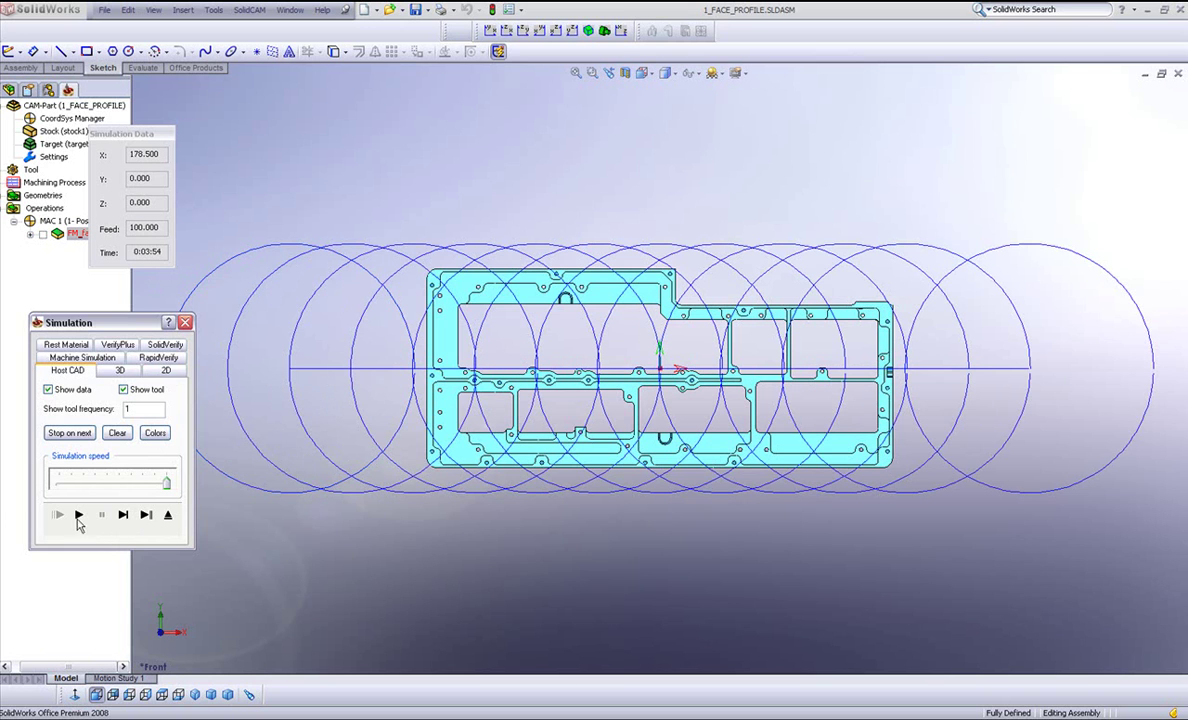
click(169, 516)
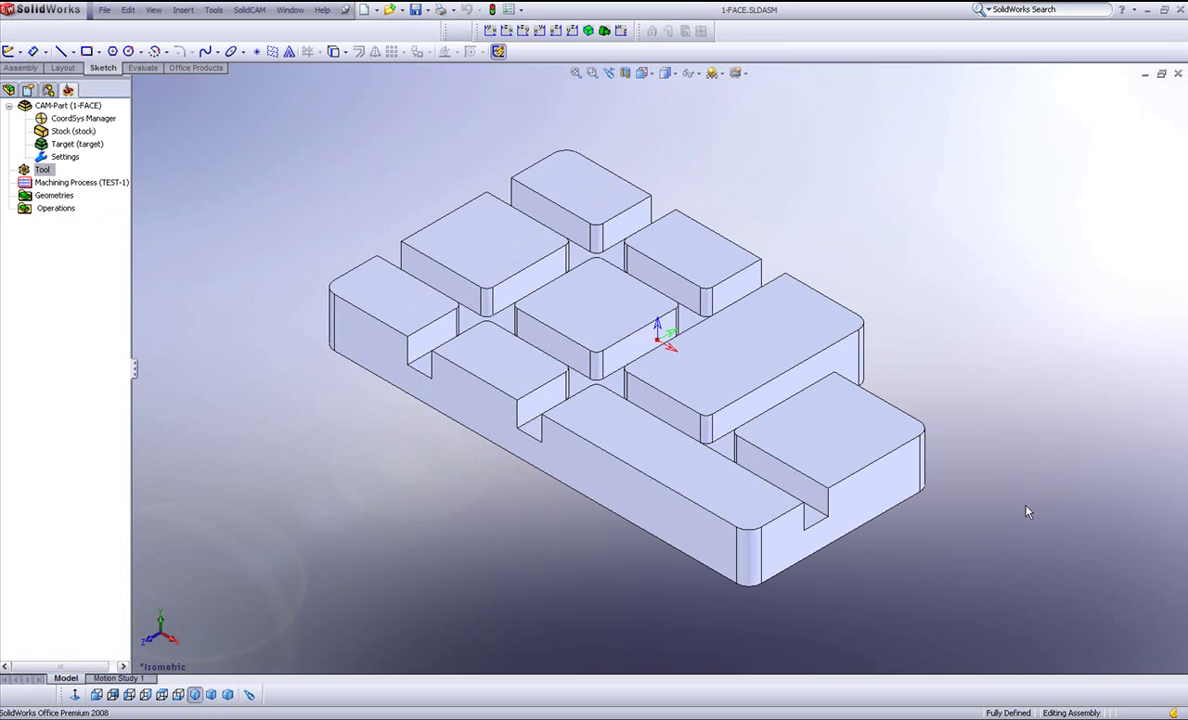
mouse_move(951, 327)
middle_down()
mouse_move(870, 357)
mouse_move(961, 324)
mouse_move(950, 330)
middle_up()
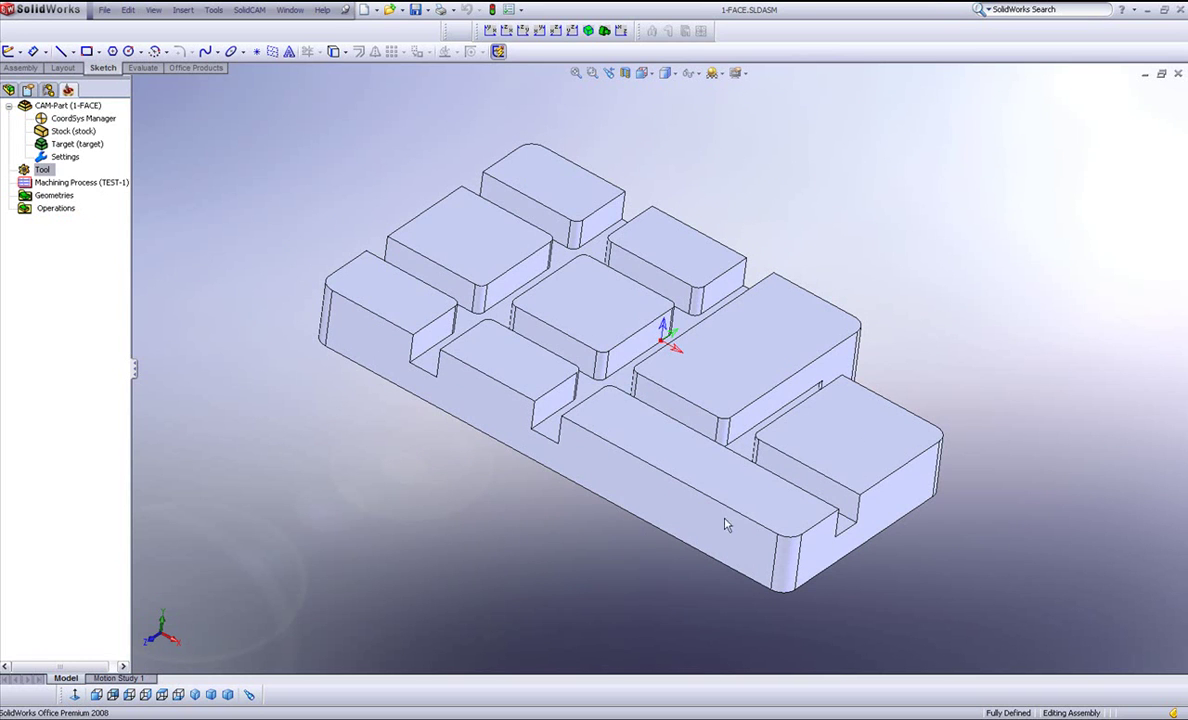
middle_drag(777, 432, 829, 441)
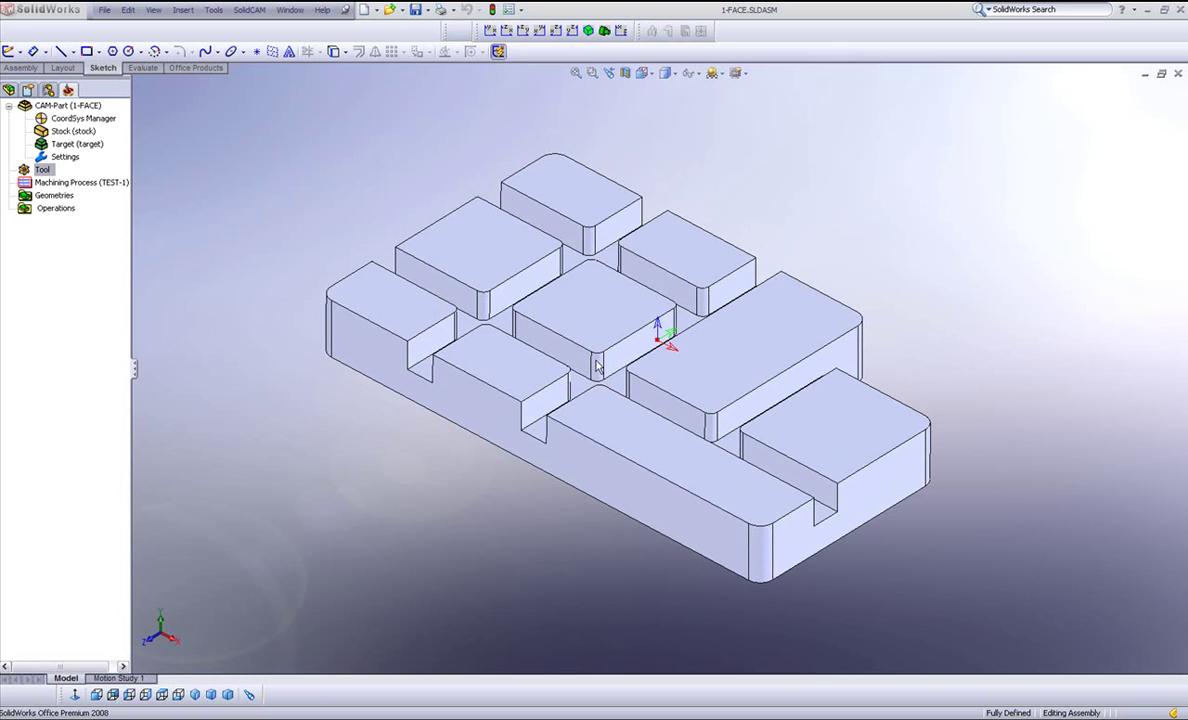
- Add a new Face milling operation on 1-FACE and define its geometry from the Model target
right_click(60, 209)
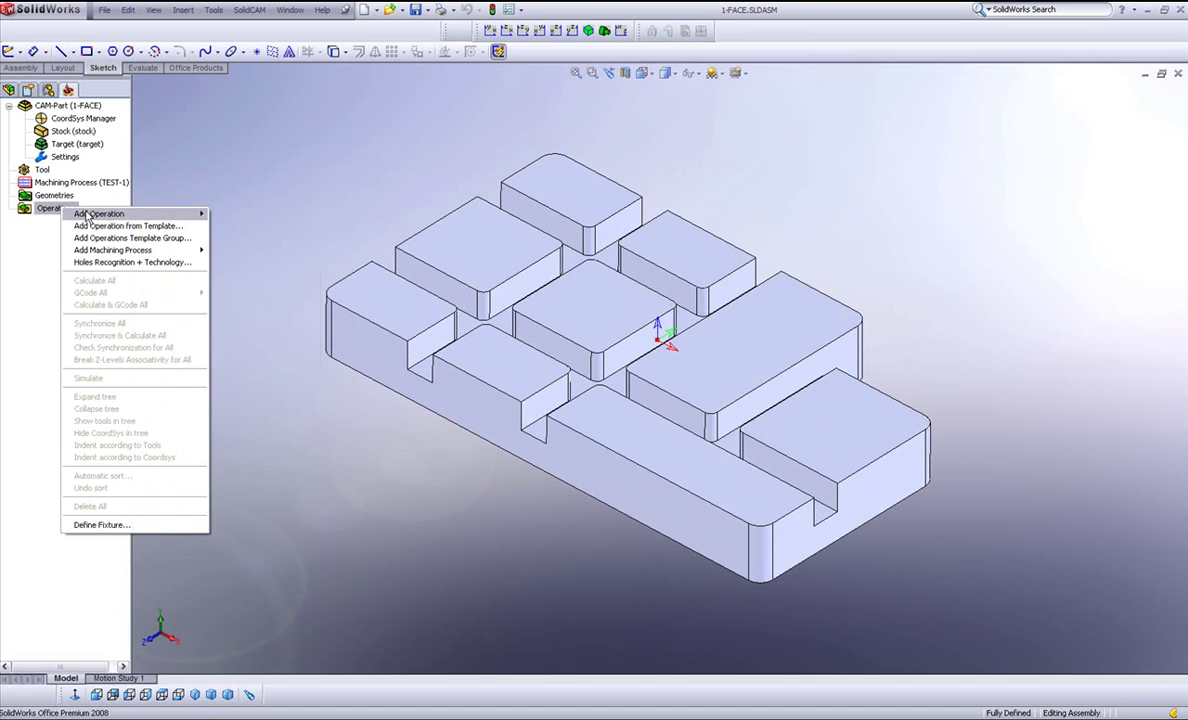
mouse_move(130, 215)
click(226, 215)
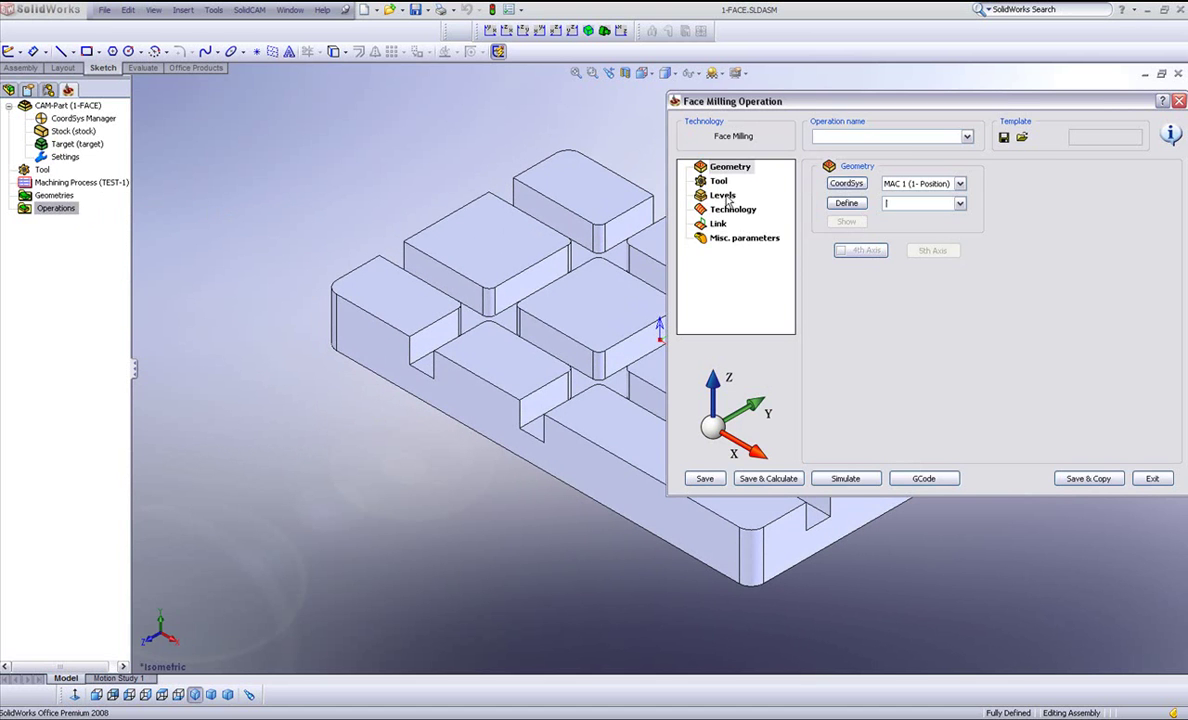
click(845, 202)
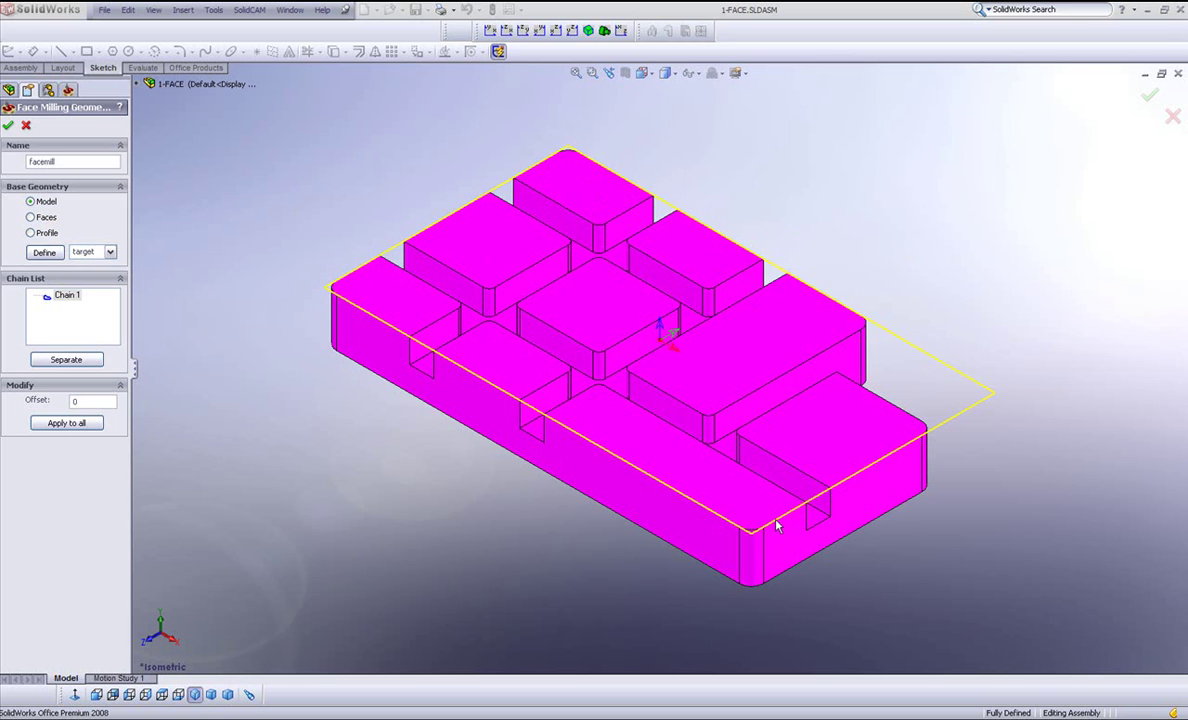
- Base facemill on Faces, picking the rear, central and long block top faces
click(31, 218)
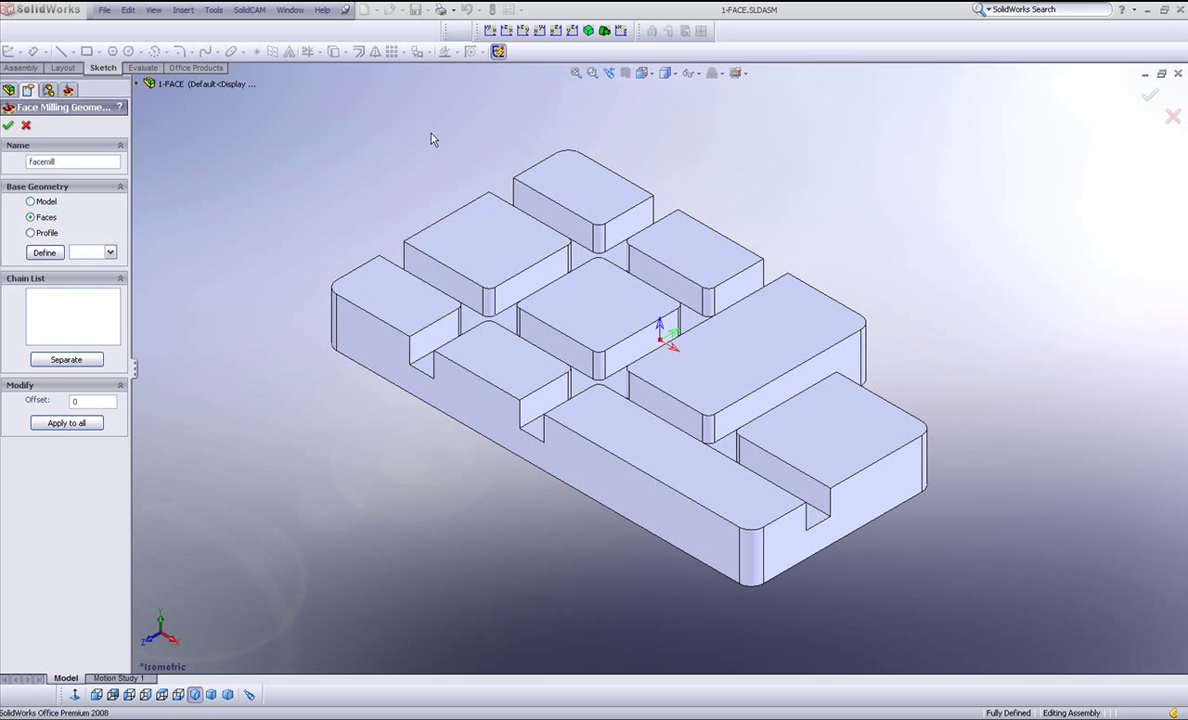
click(44, 252)
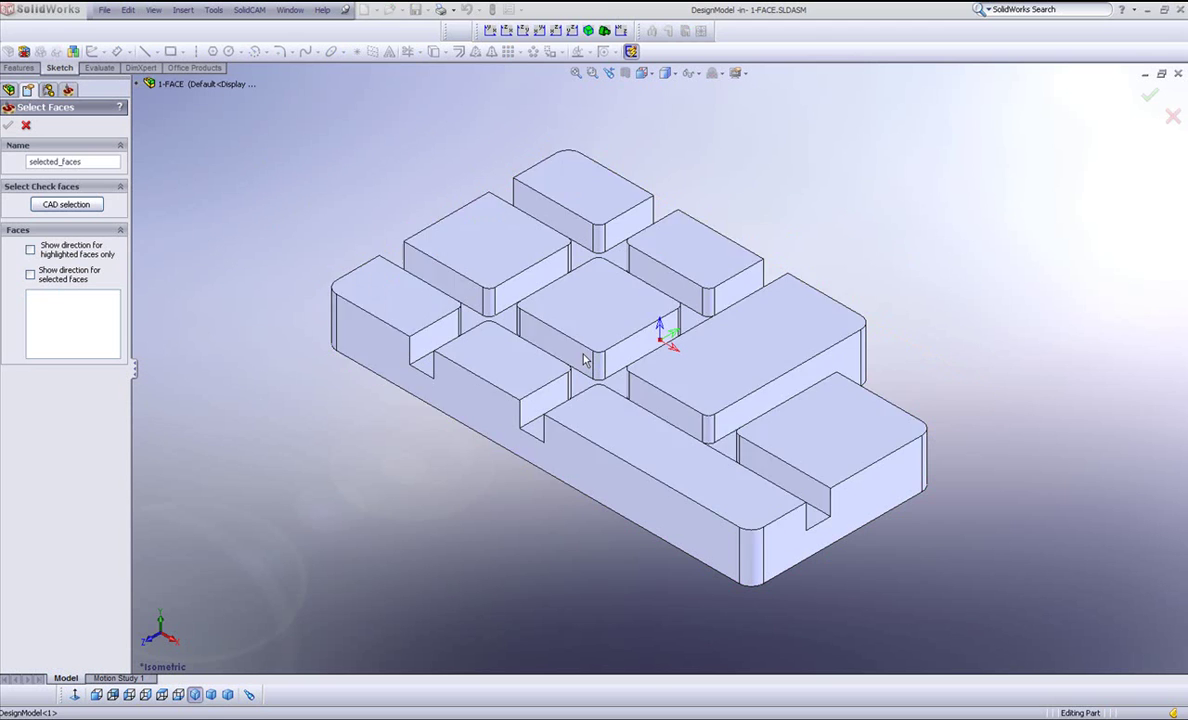
click(556, 292)
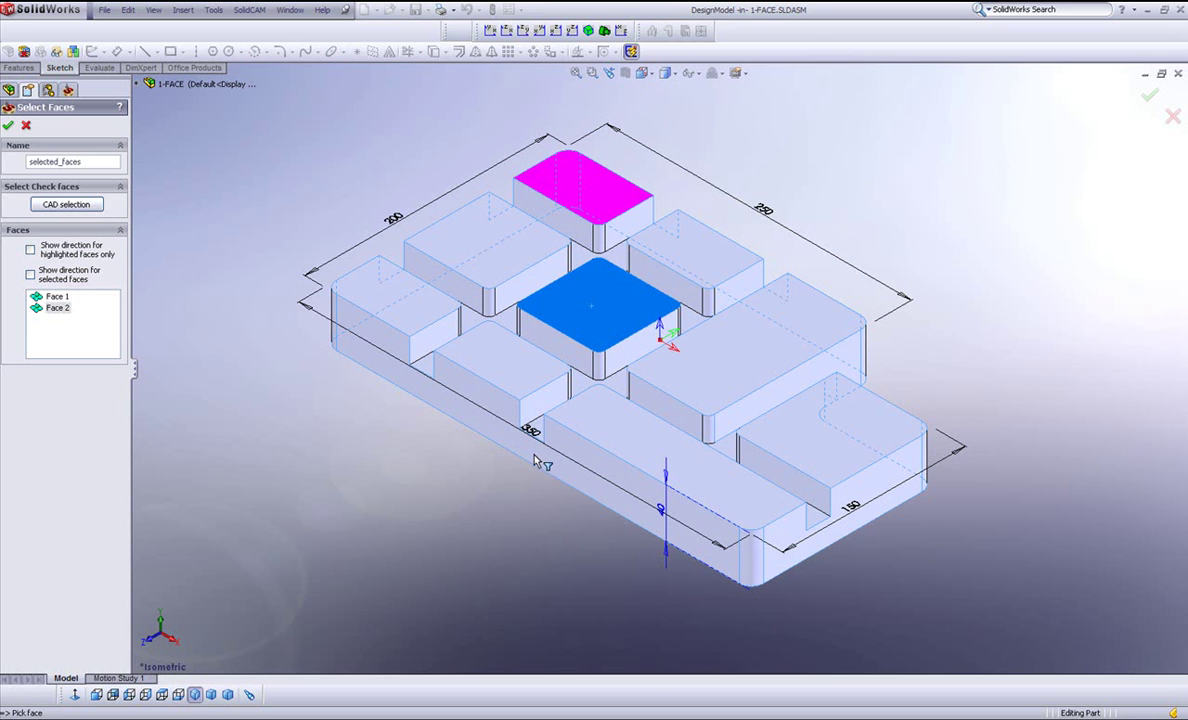
click(725, 328)
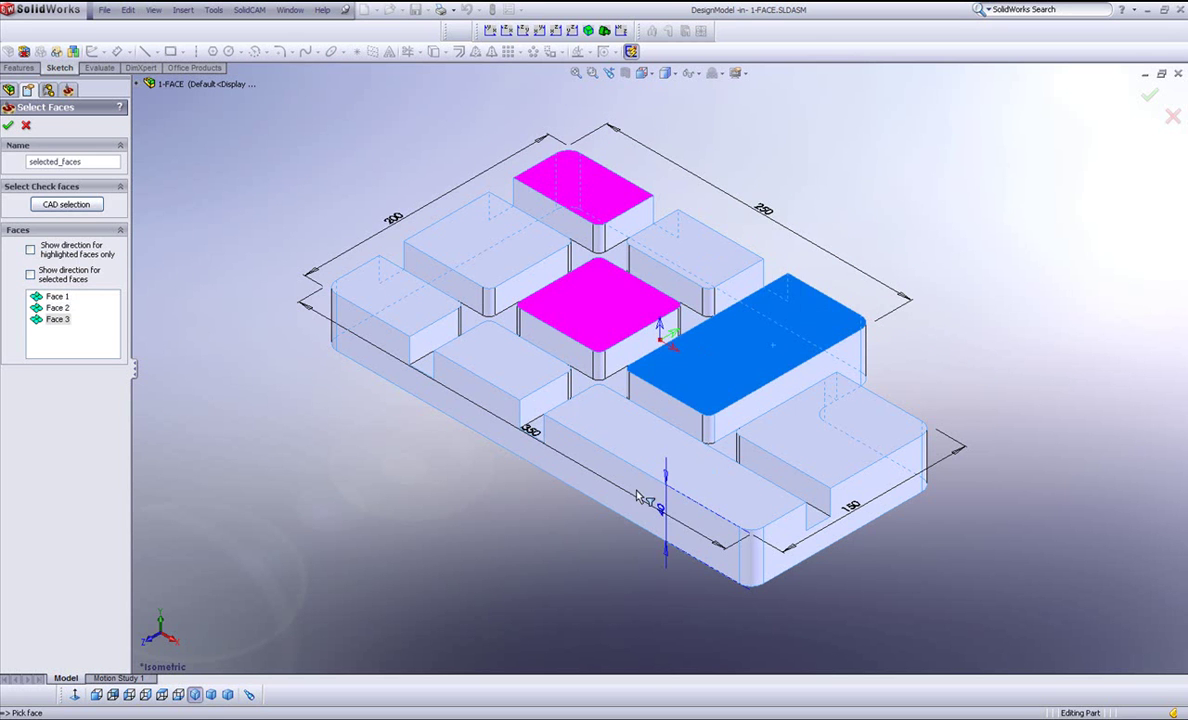
click(8, 127)
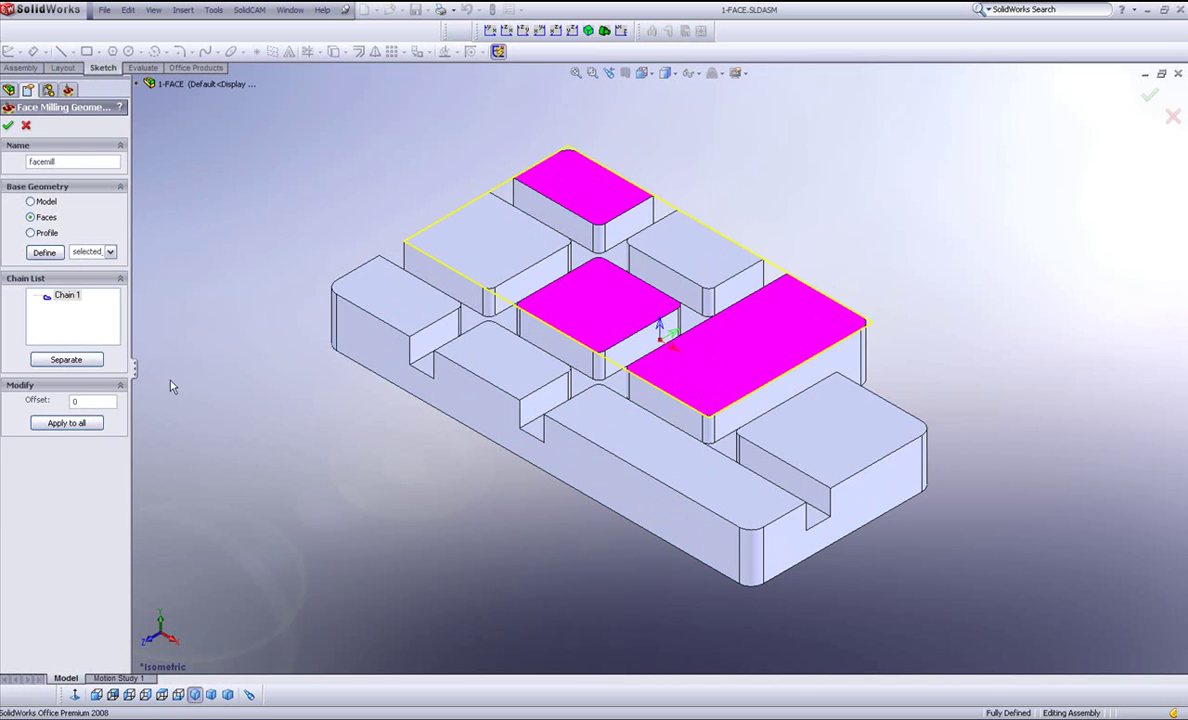
- Separate the chain into one per face, then switch the base geometry to Profile
click(66, 359)
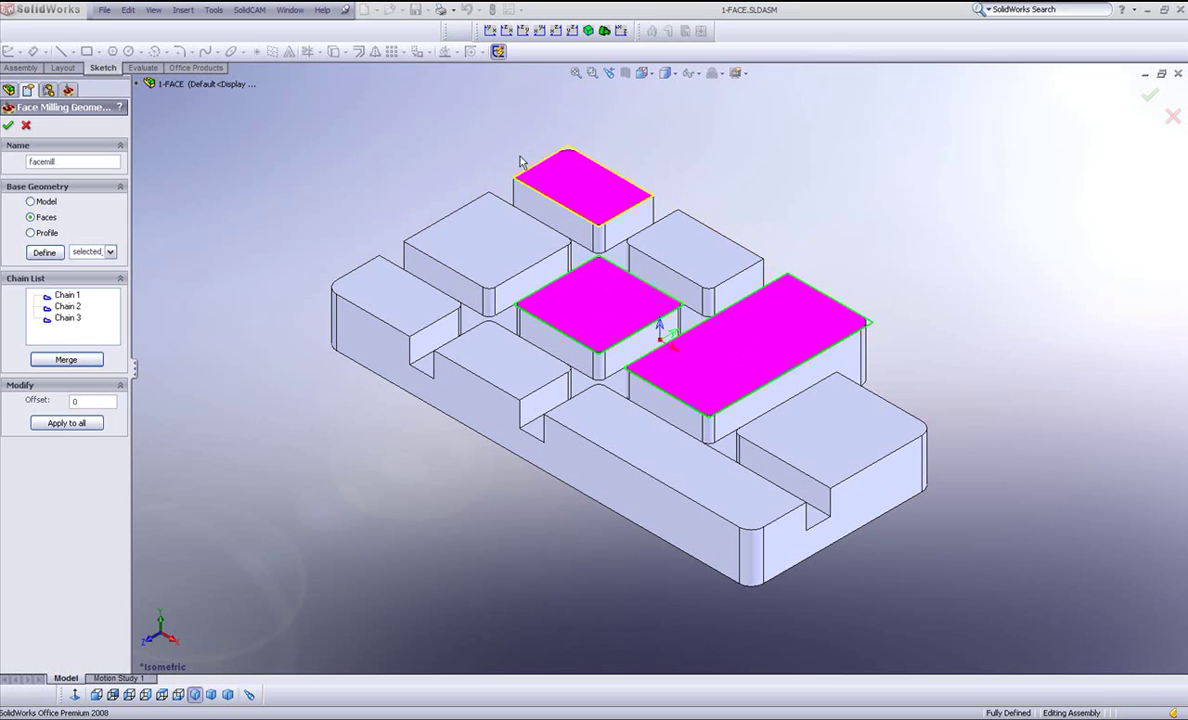
click(31, 233)
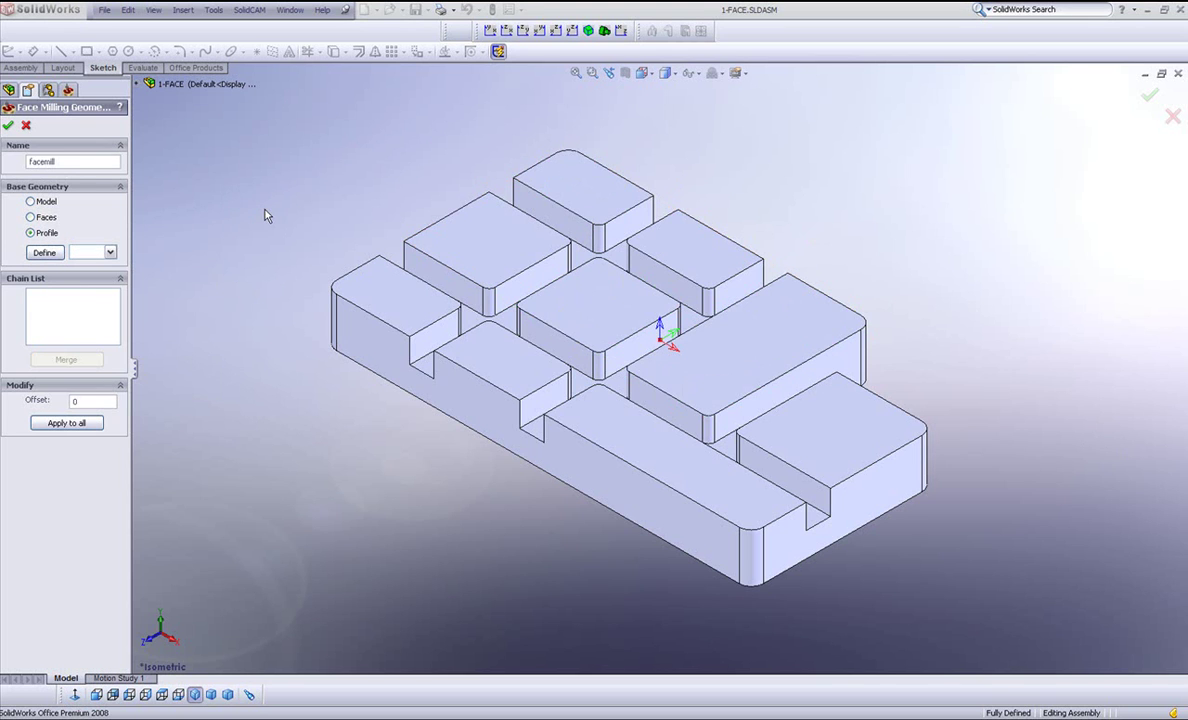
- Chain the block's outer edge into a closed profile using Auto-constant Z, then set the geometry base back to Faces
click(44, 252)
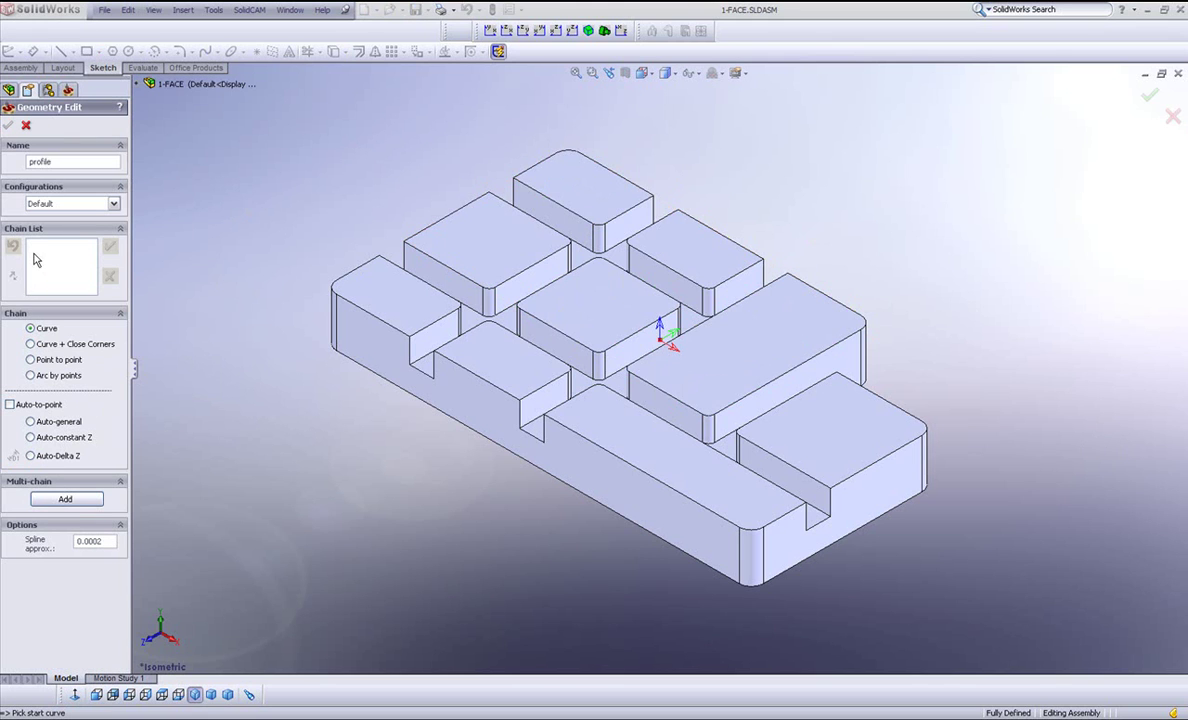
click(31, 437)
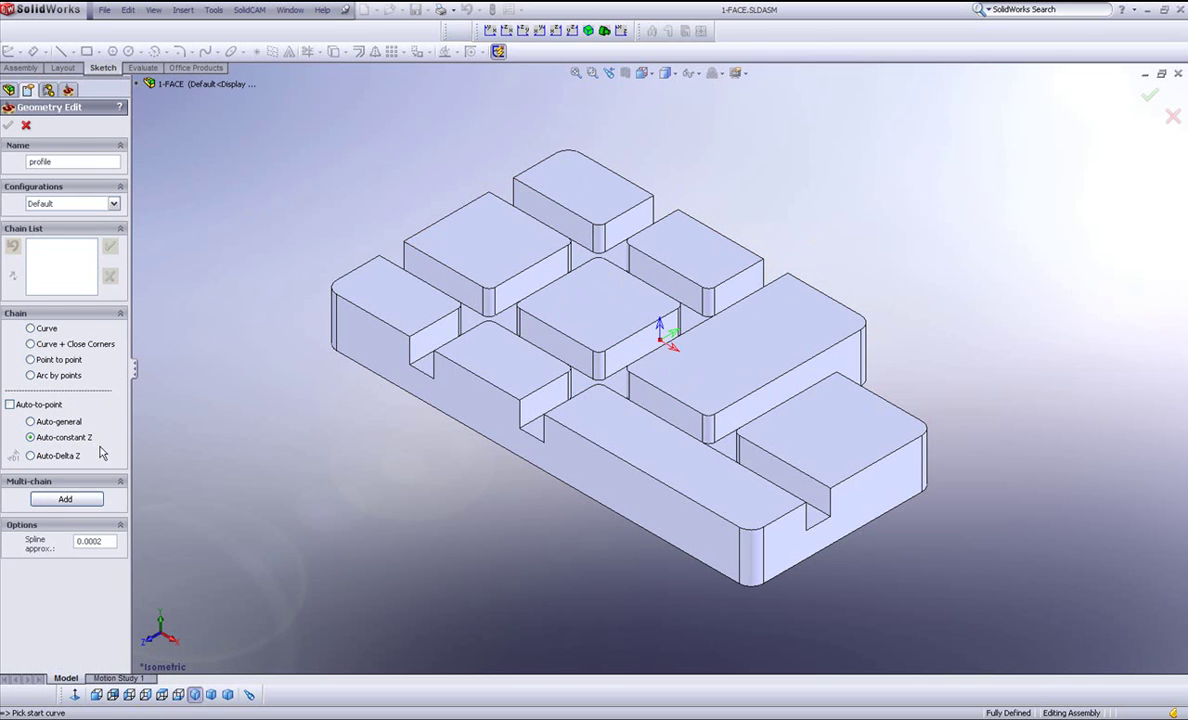
click(474, 431)
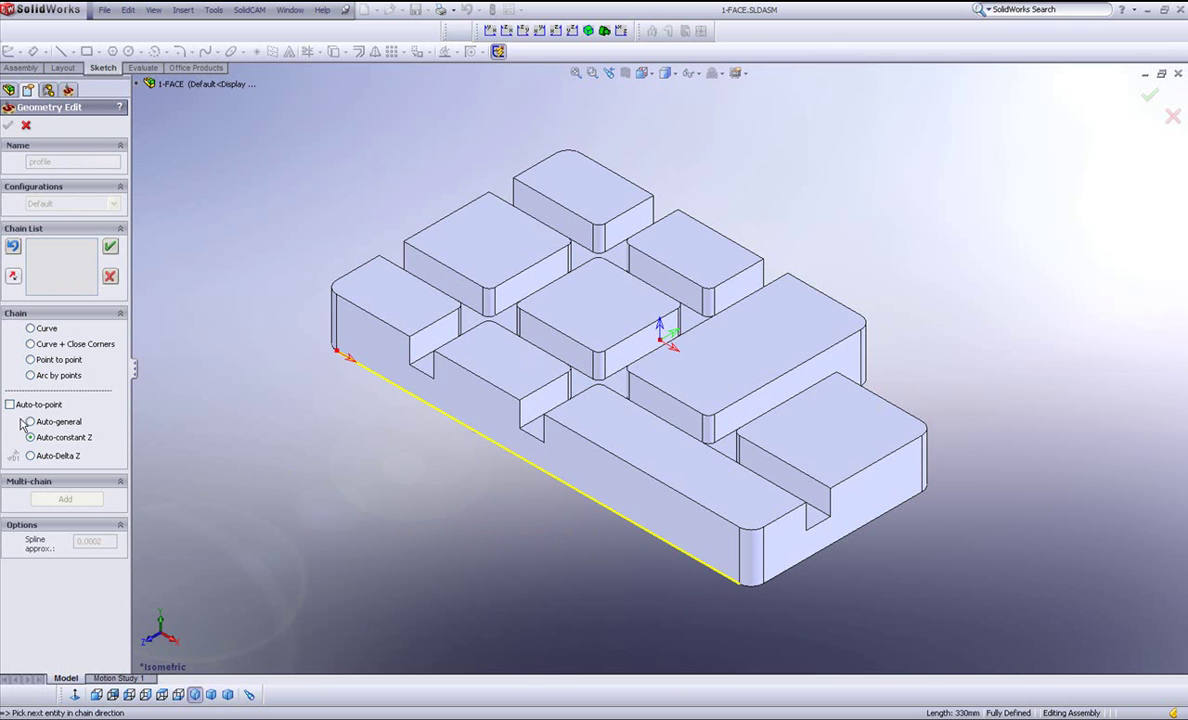
click(750, 582)
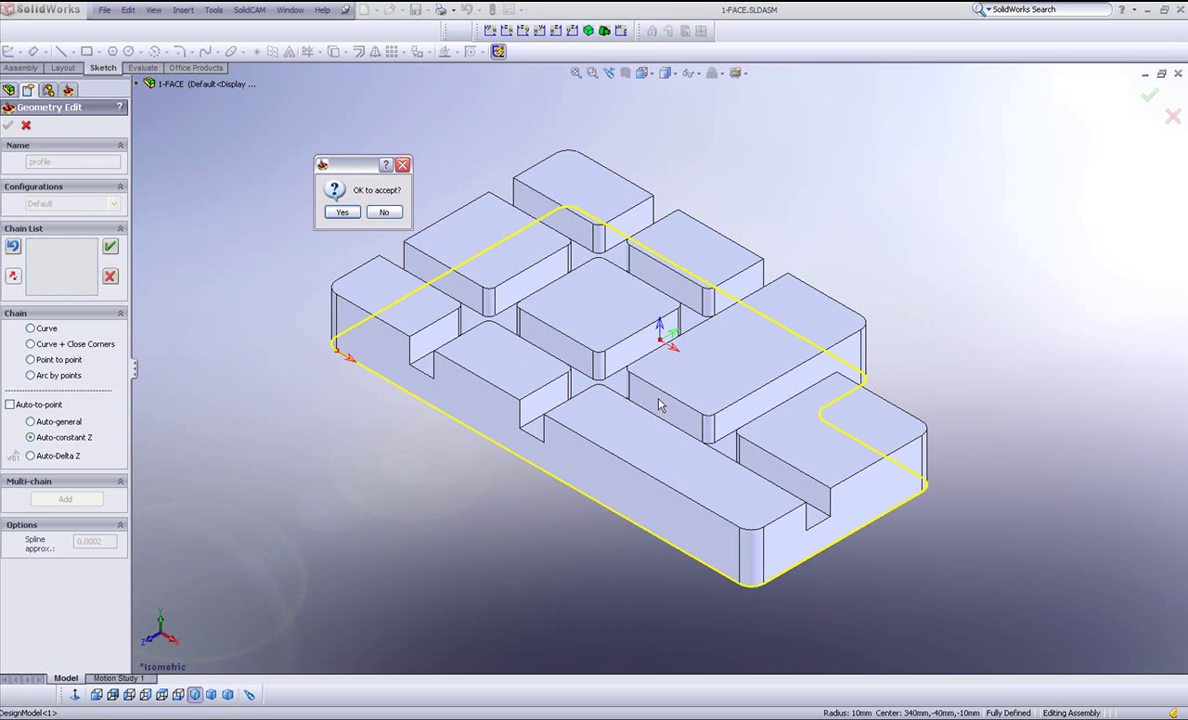
click(342, 212)
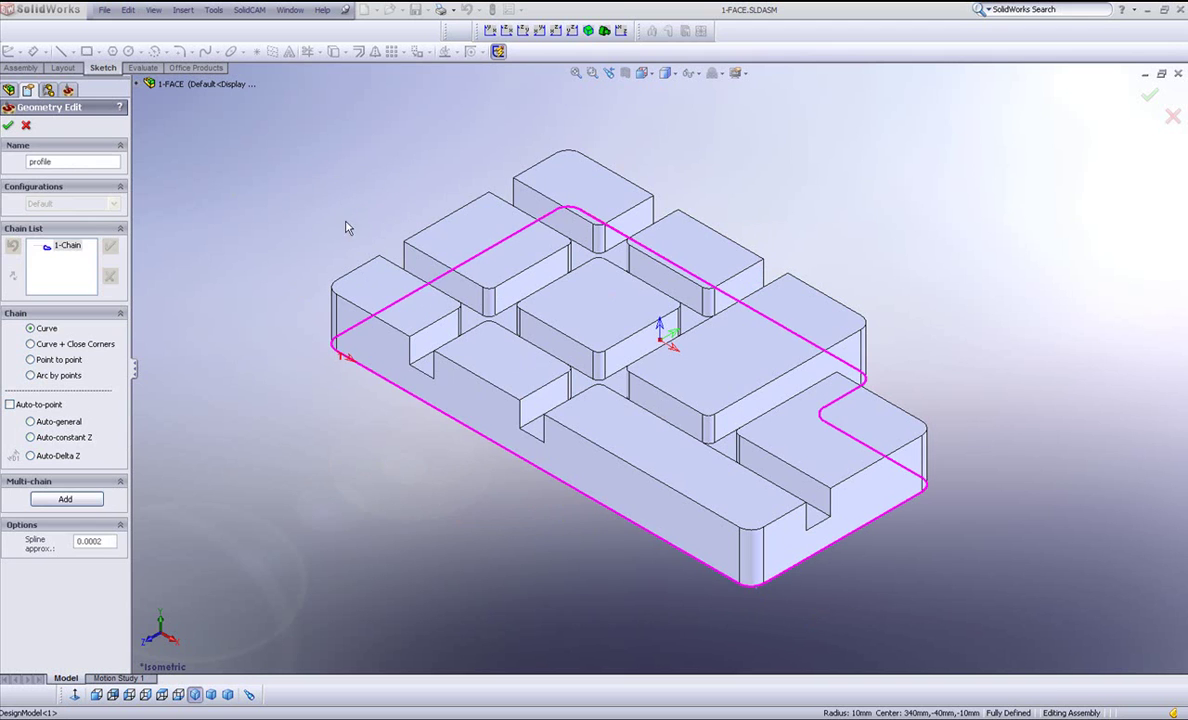
click(8, 125)
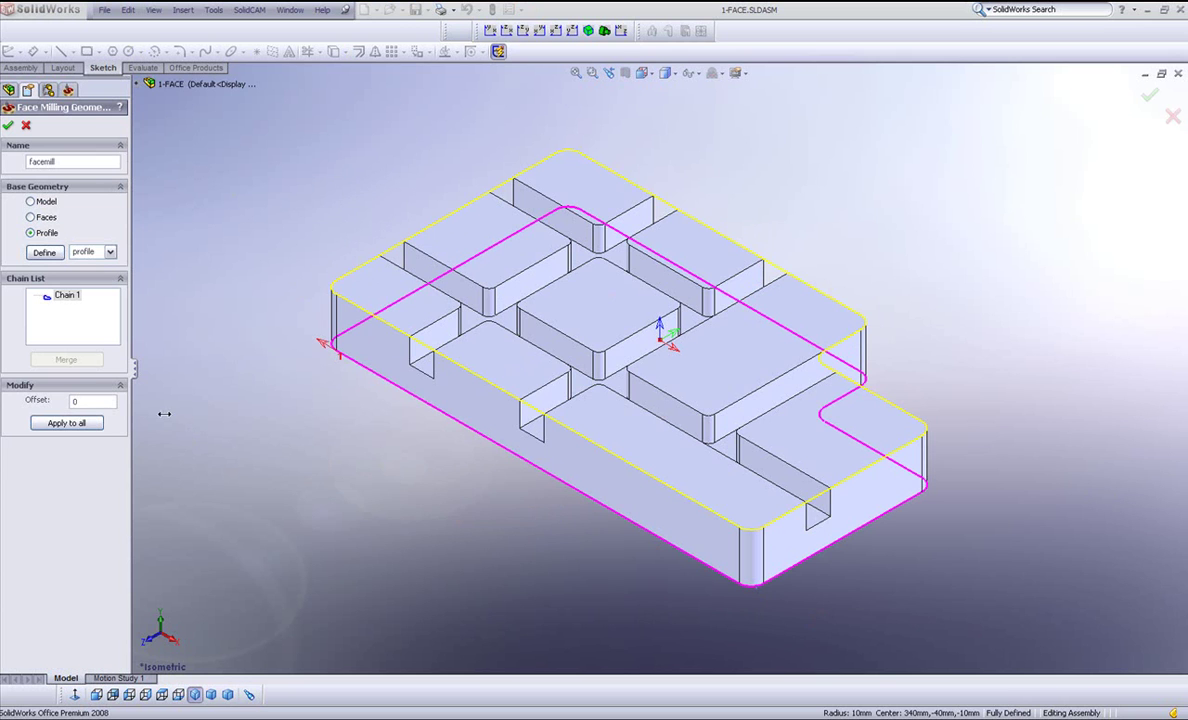
click(30, 217)
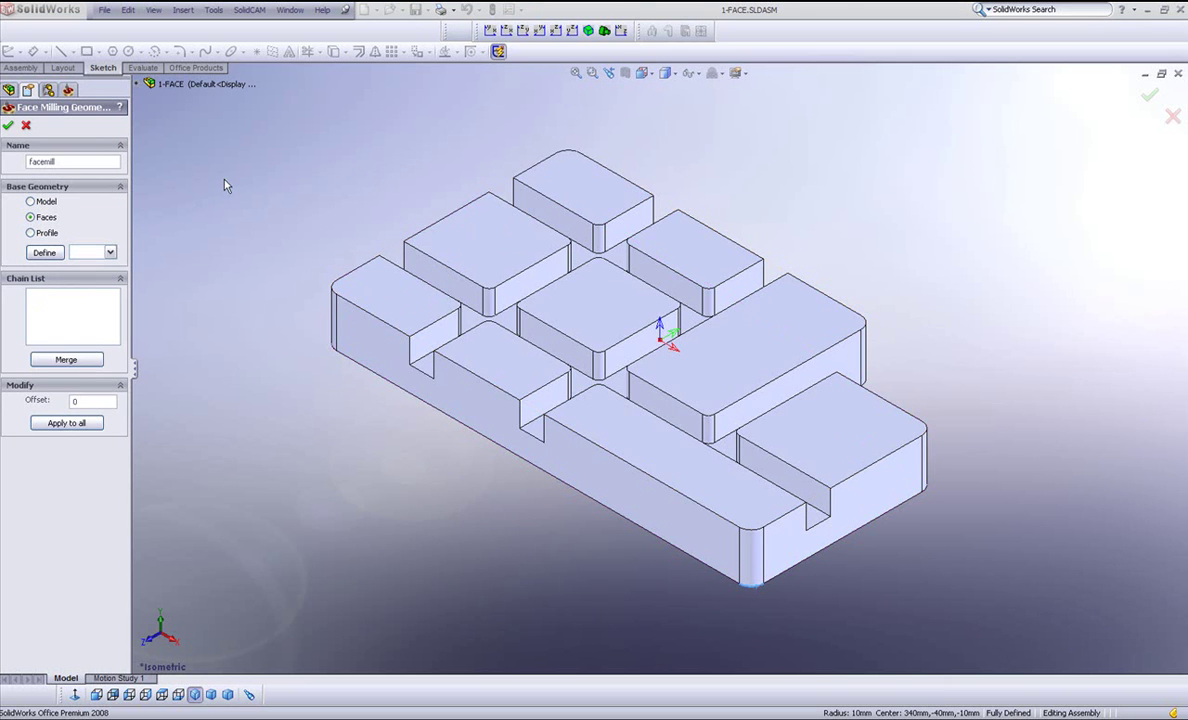
- Reuse the previously selected faces and apply an offset of 3 to all chains
click(98, 251)
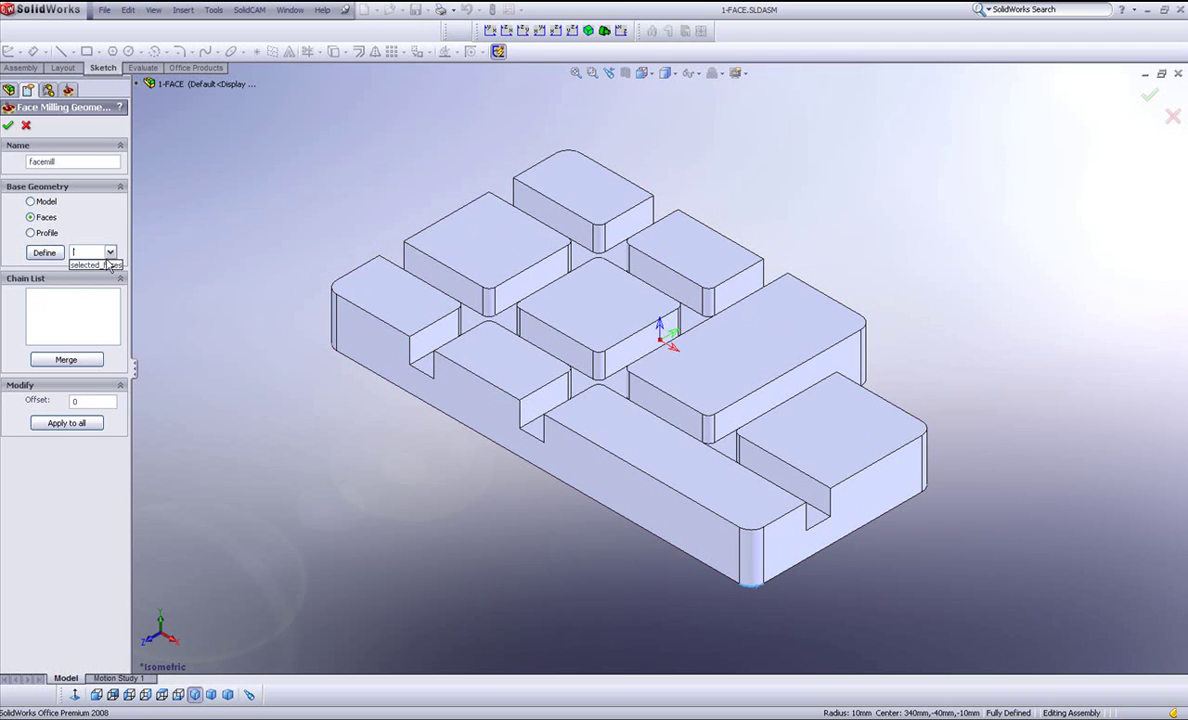
click(110, 252)
click(90, 265)
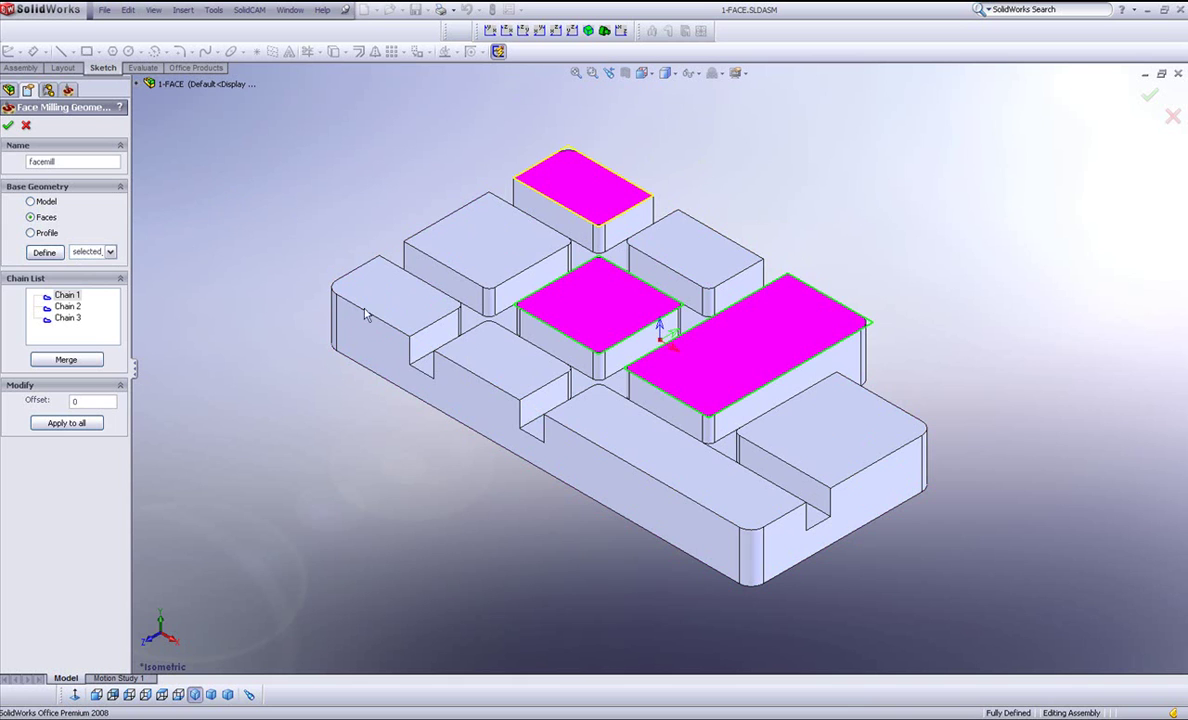
double_click(83, 400)
text(3)
click(55, 422)
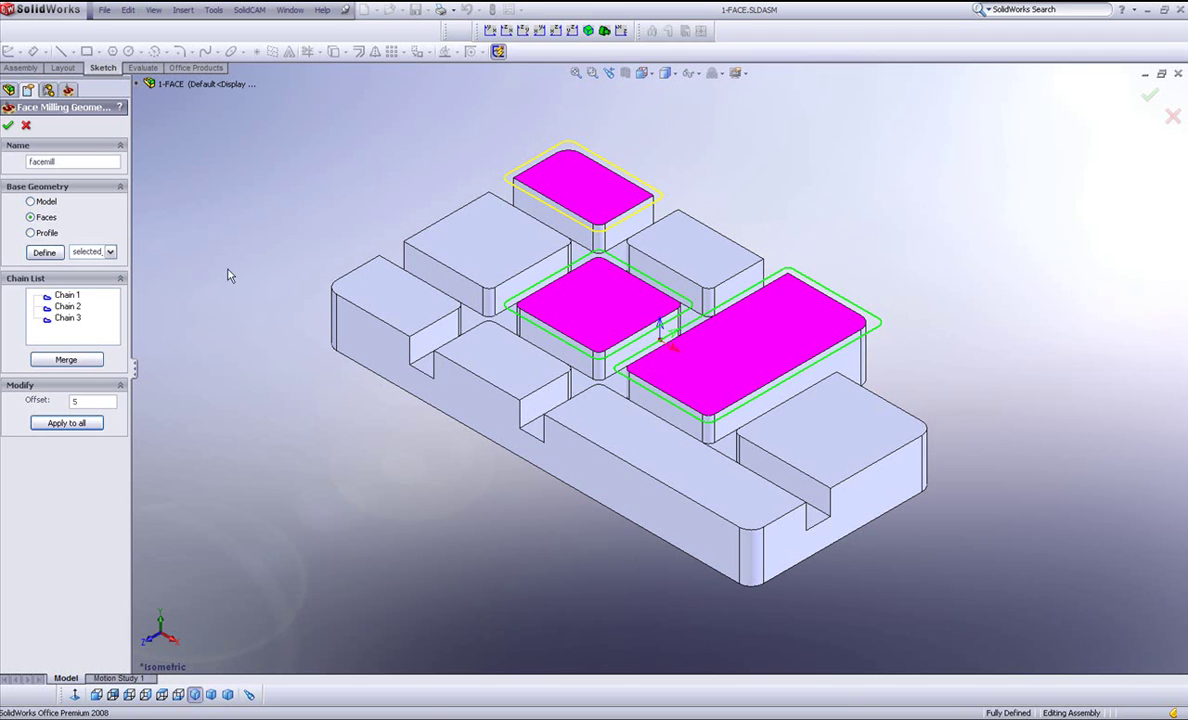
- Merge the three chains into one, reset the offset to 0, and confirm the geometry
click(67, 360)
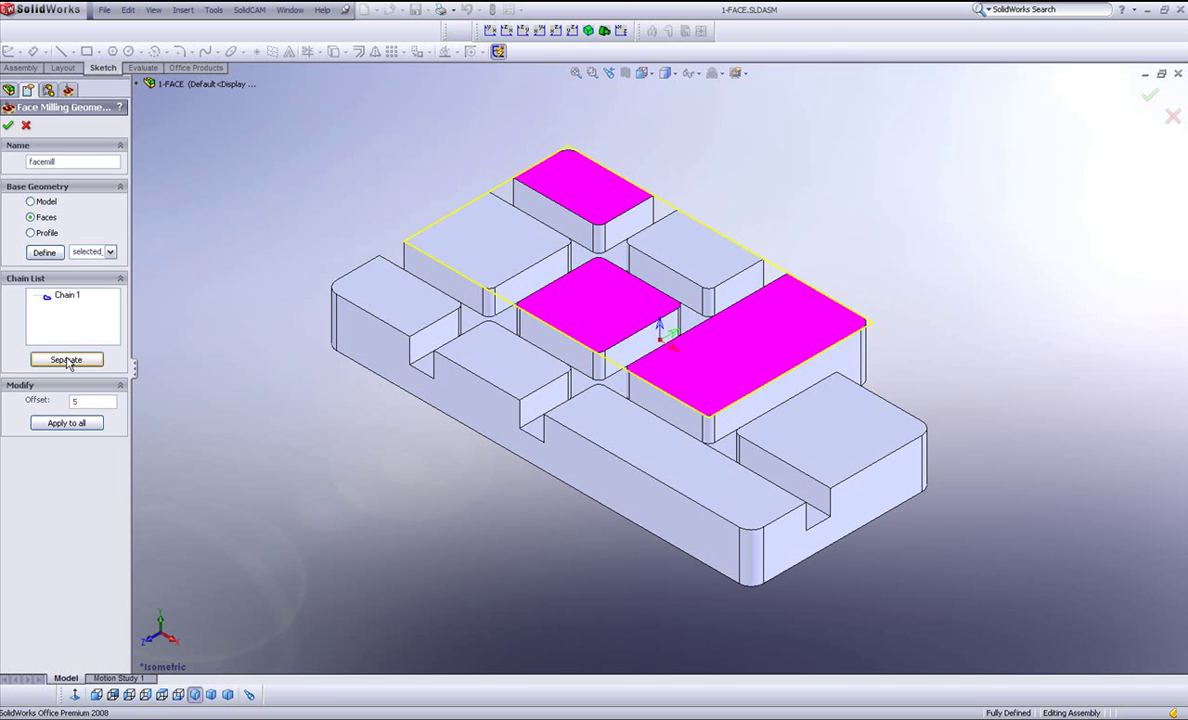
click(66, 422)
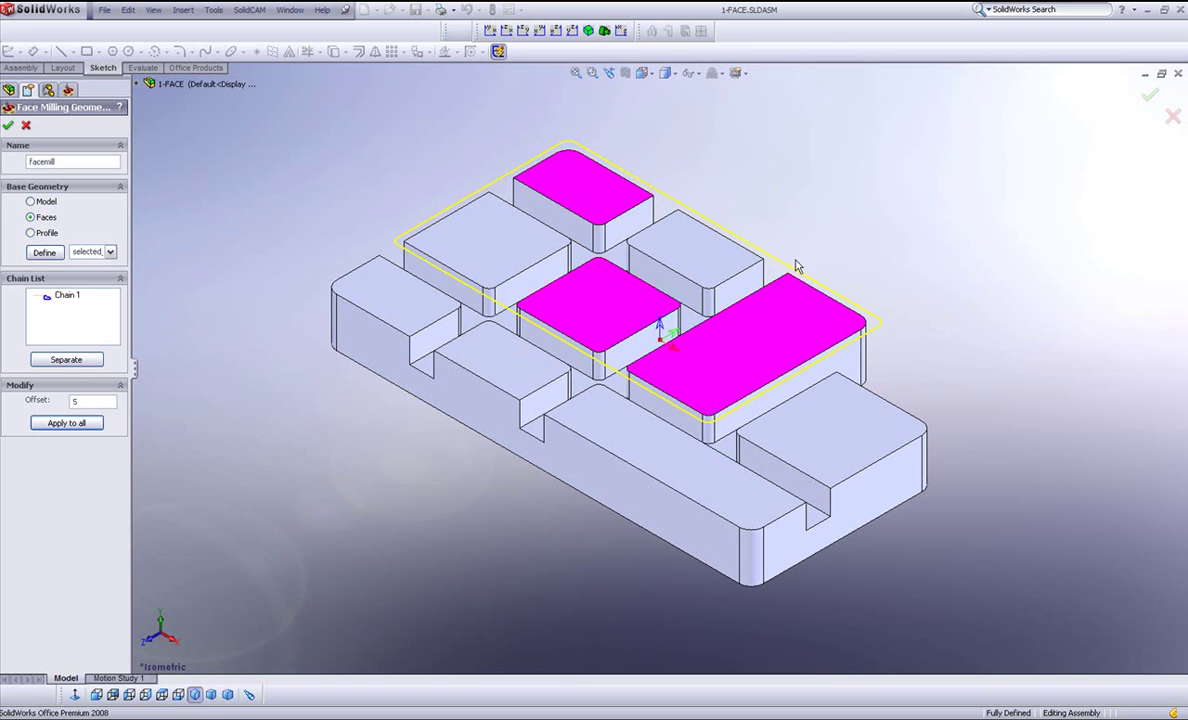
double_click(89, 401)
text(0)
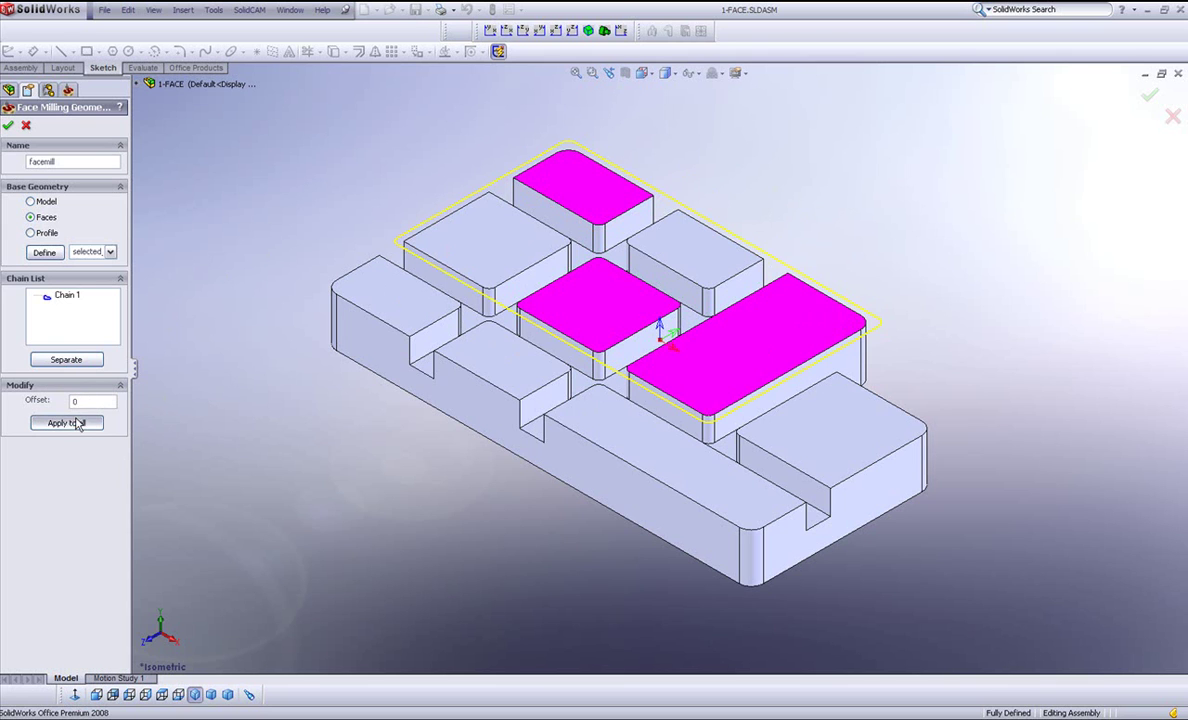
click(66, 422)
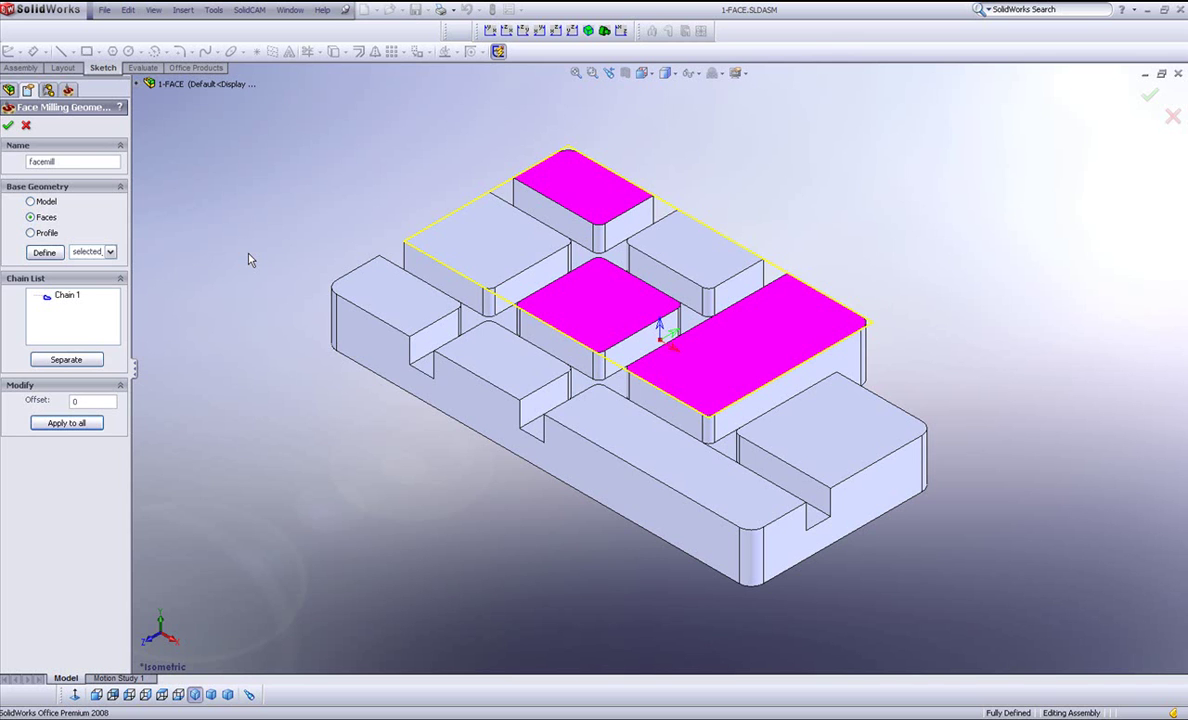
click(8, 125)
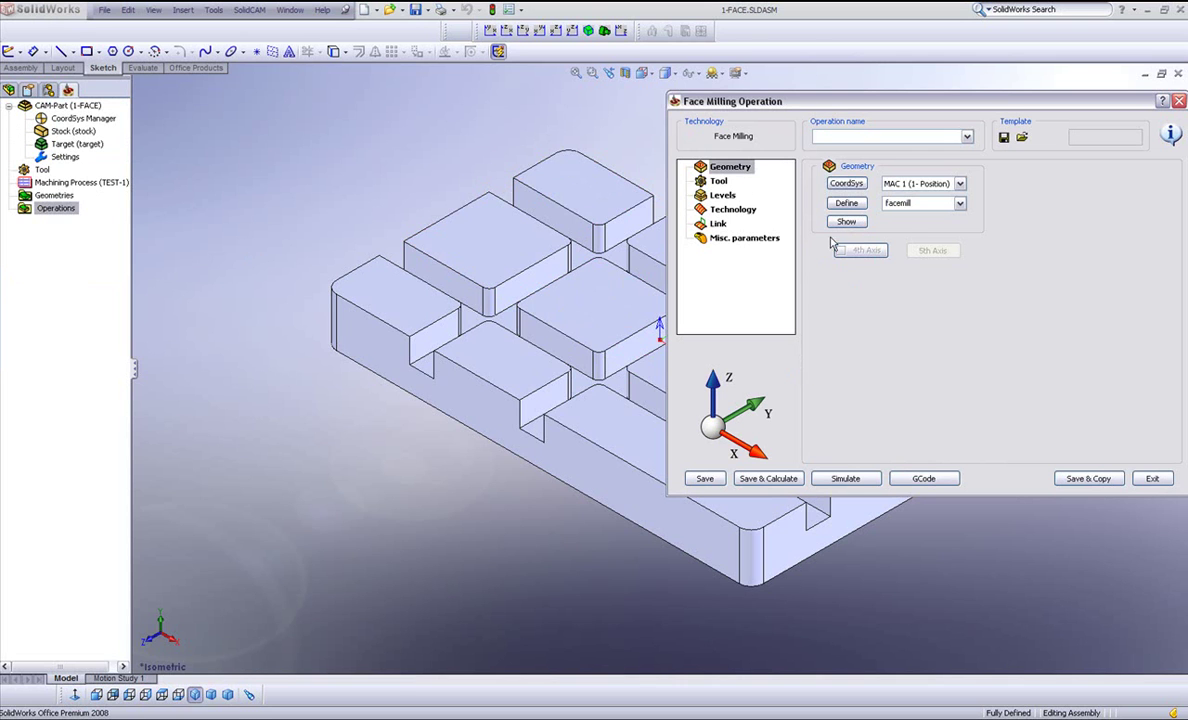
- Select the 16 mm end mill (tool 1) for the face milling operation
click(716, 181)
click(784, 240)
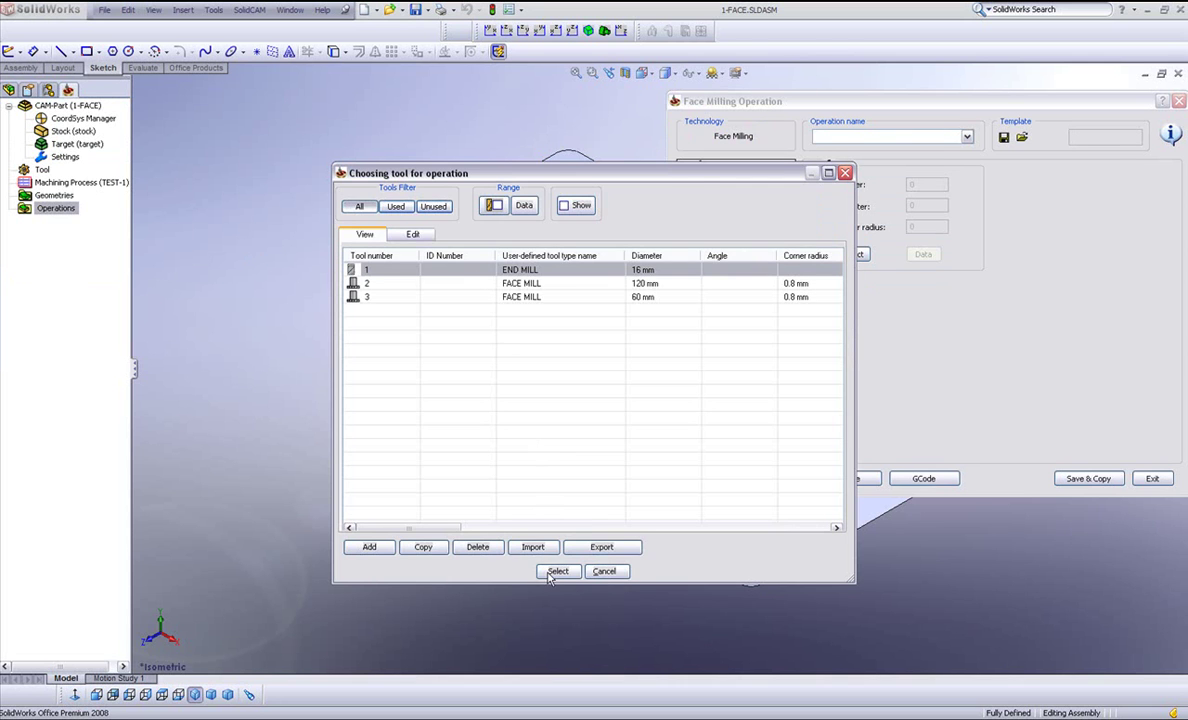
click(557, 571)
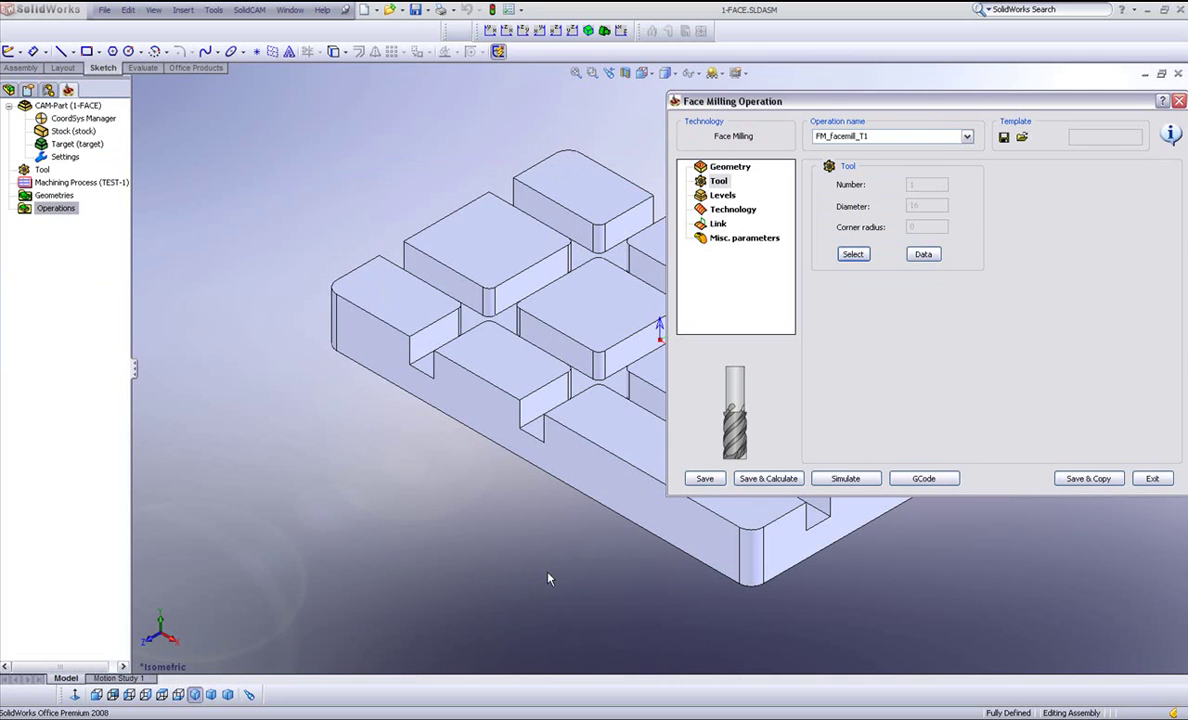
- Set the upper level to 2 and take the face depth from the central top face
click(721, 197)
click(870, 241)
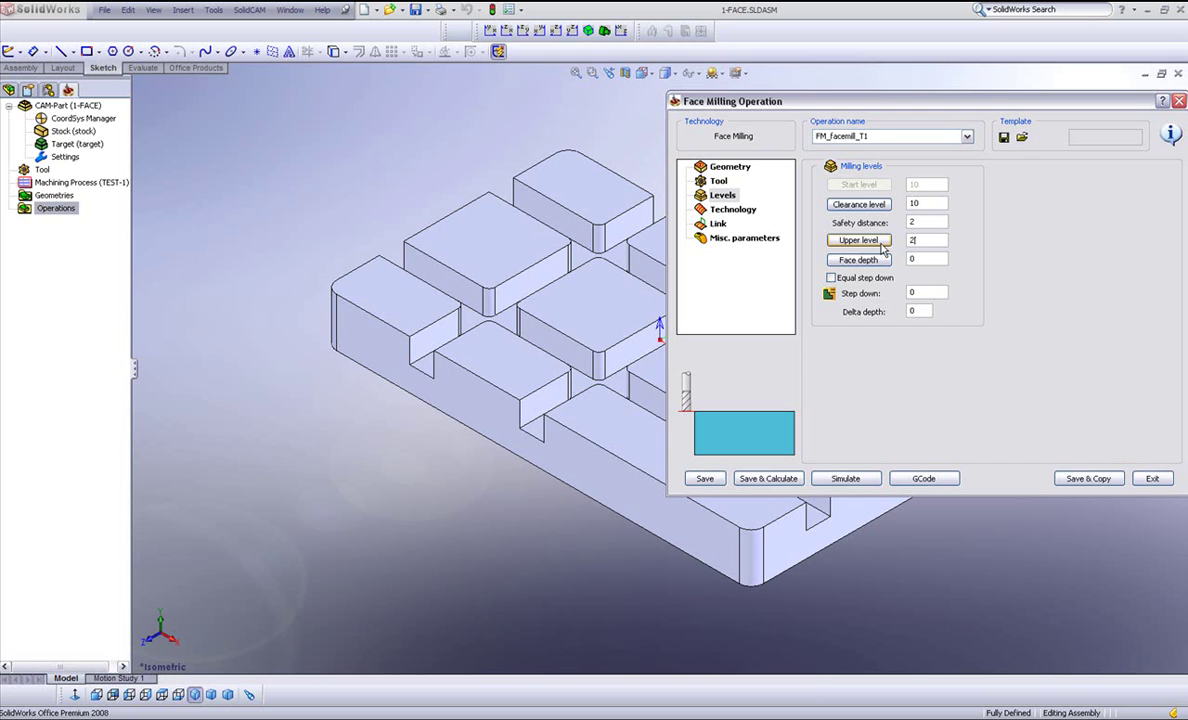
click(858, 259)
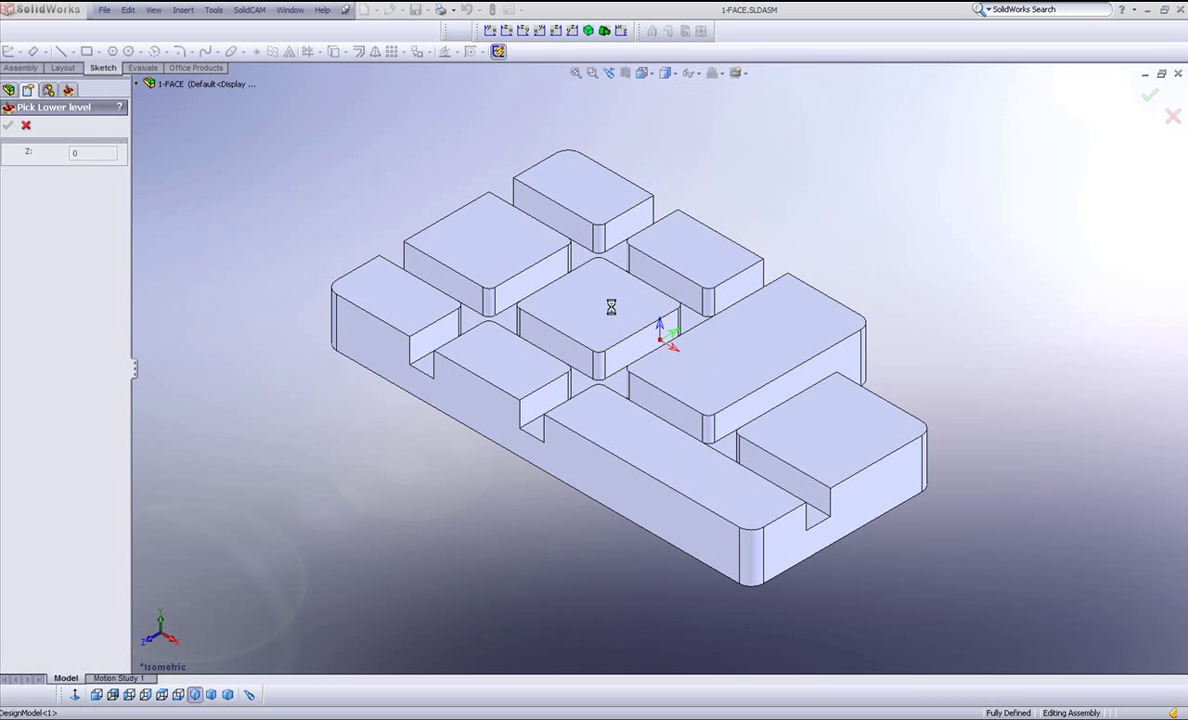
click(611, 307)
click(8, 126)
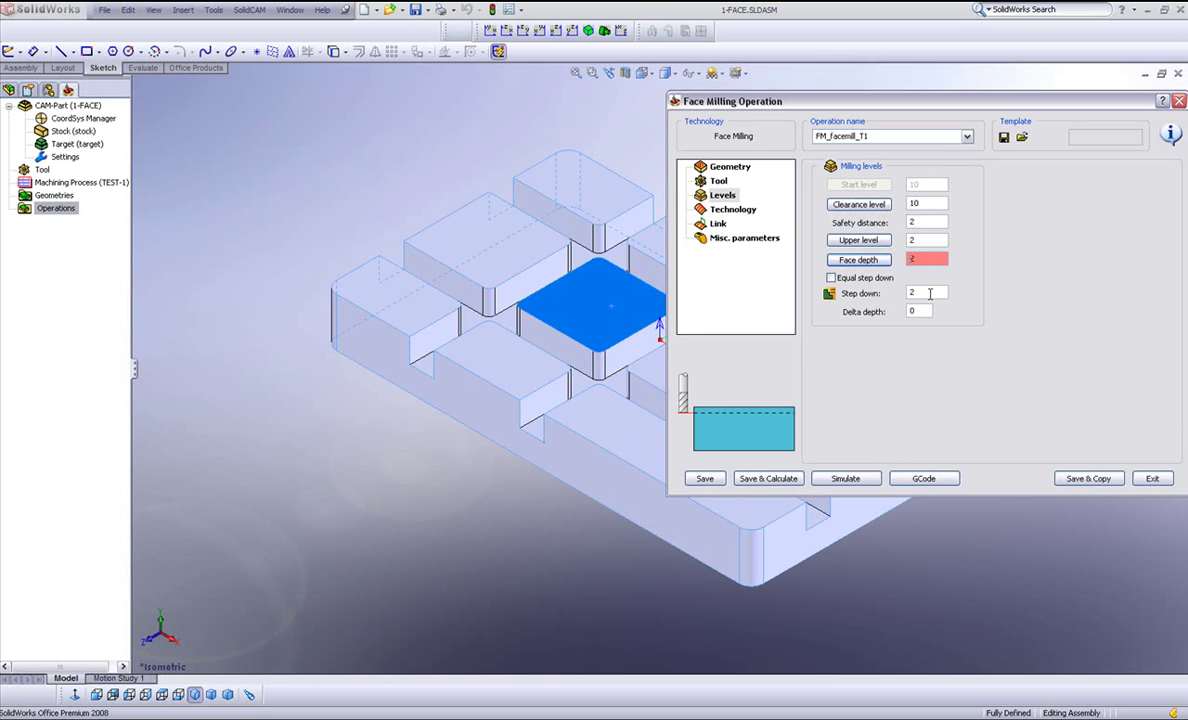
- Set the floor offset to 0.2 and enable the finishing pass
click(733, 210)
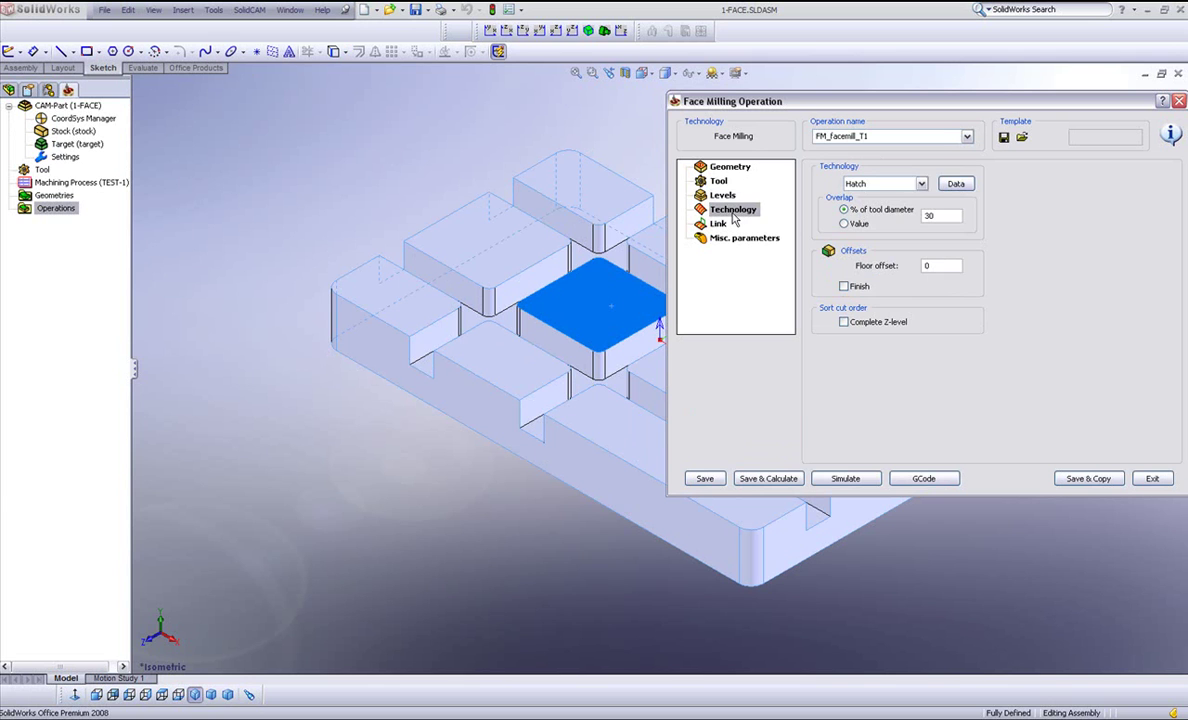
click(932, 265)
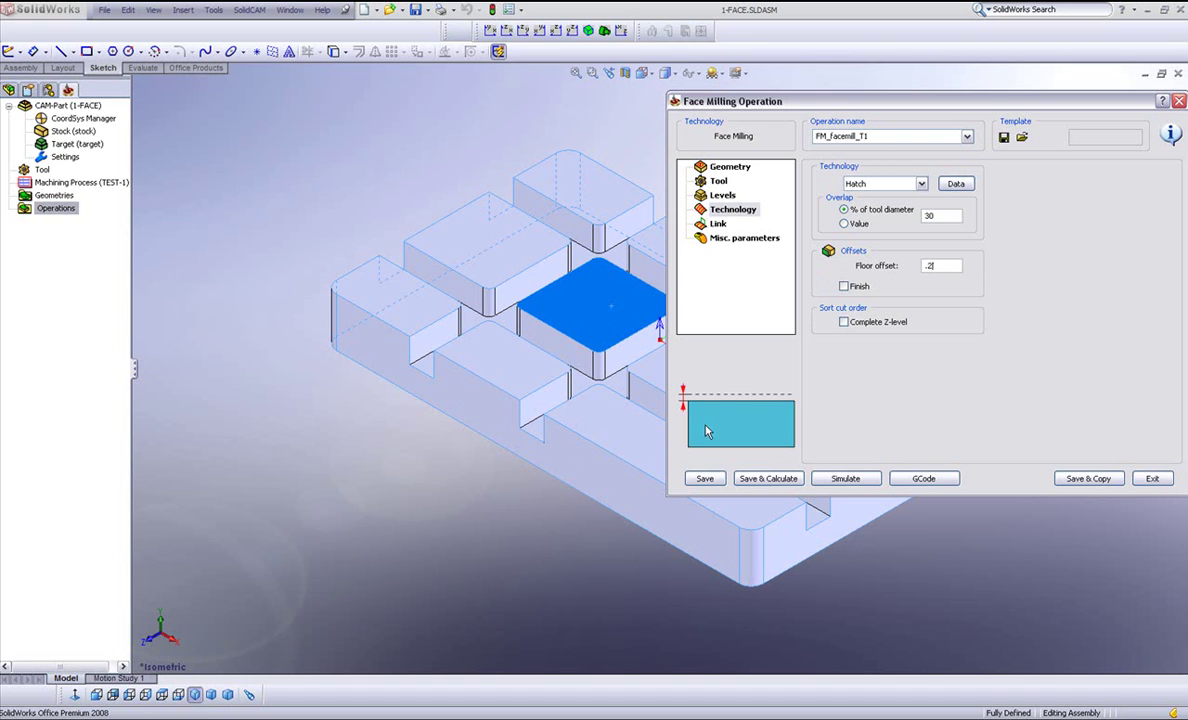
click(844, 287)
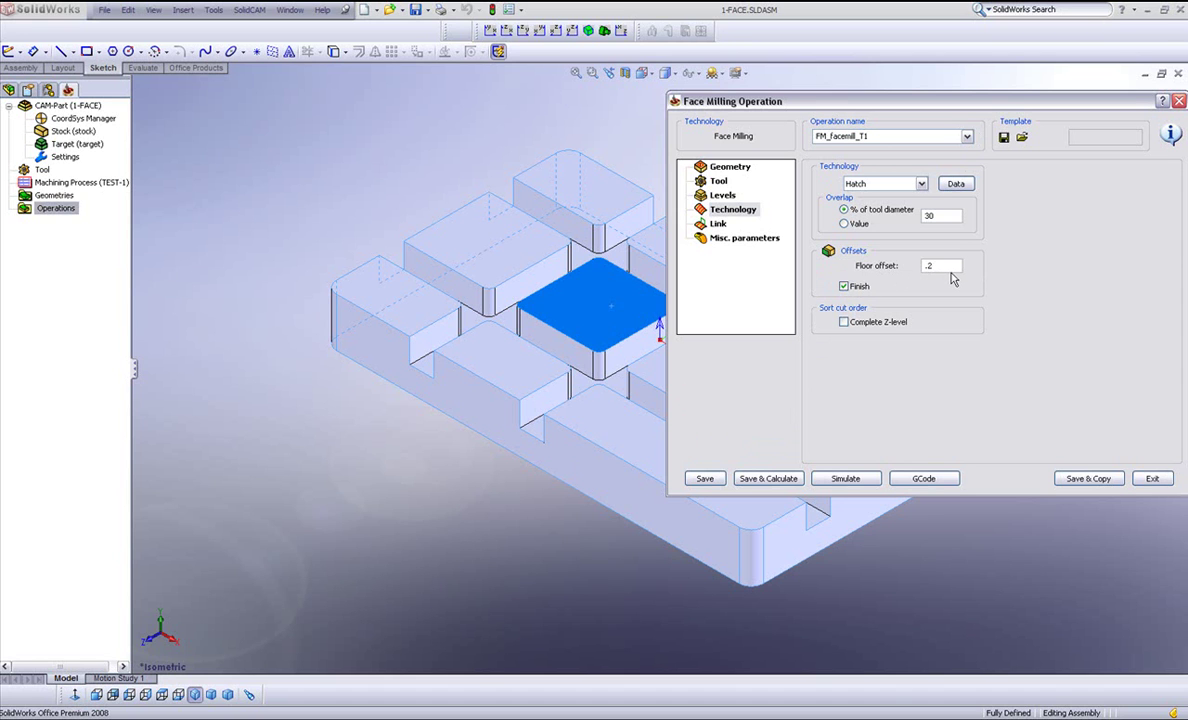
click(1098, 563)
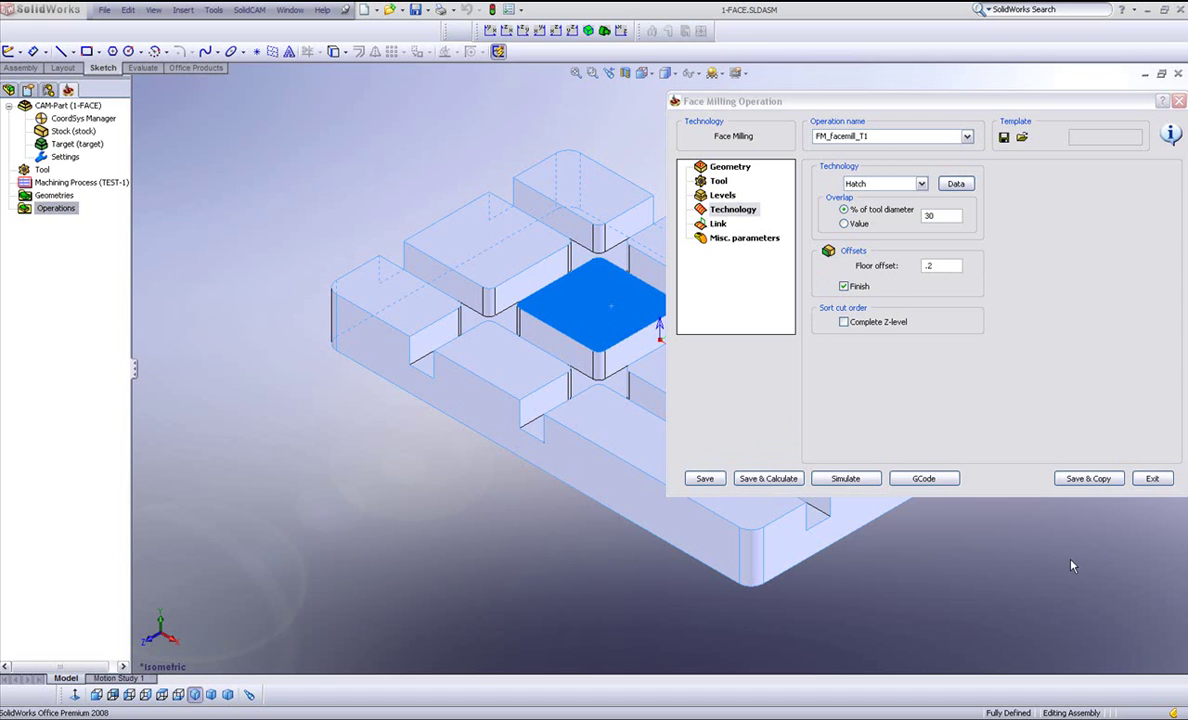
- Try Contour as the technology, then settle on Hatch at 30% overlap
click(882, 184)
click(882, 198)
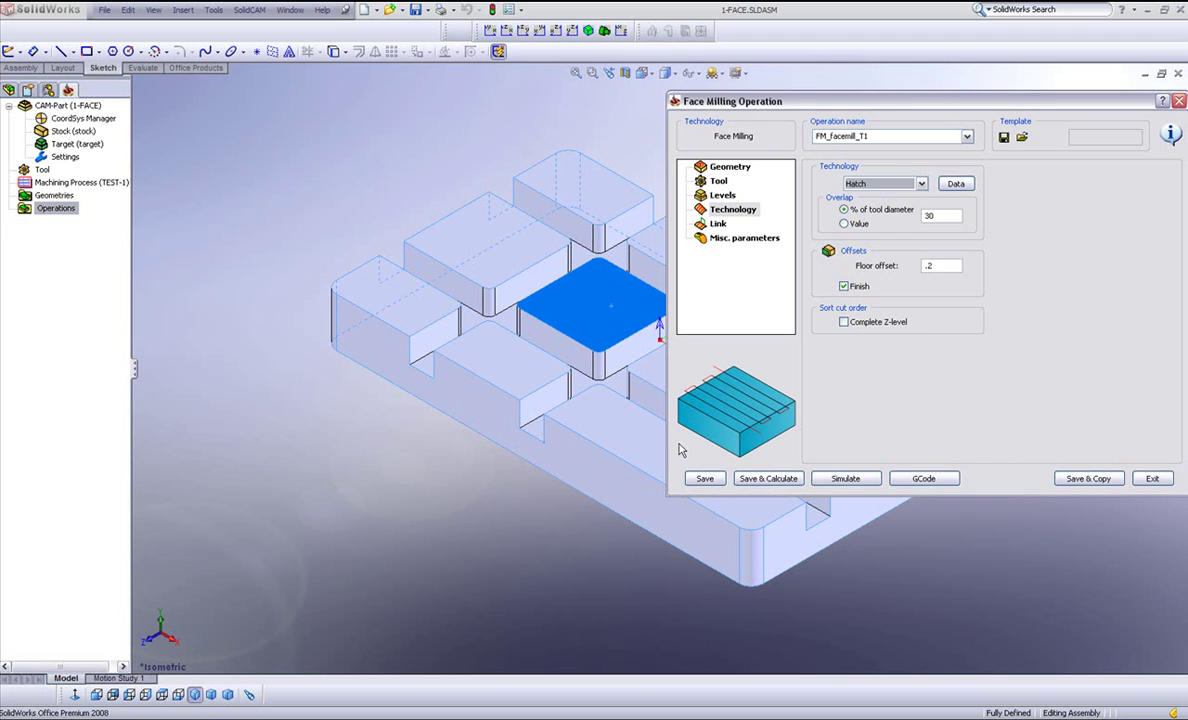
click(877, 186)
click(858, 206)
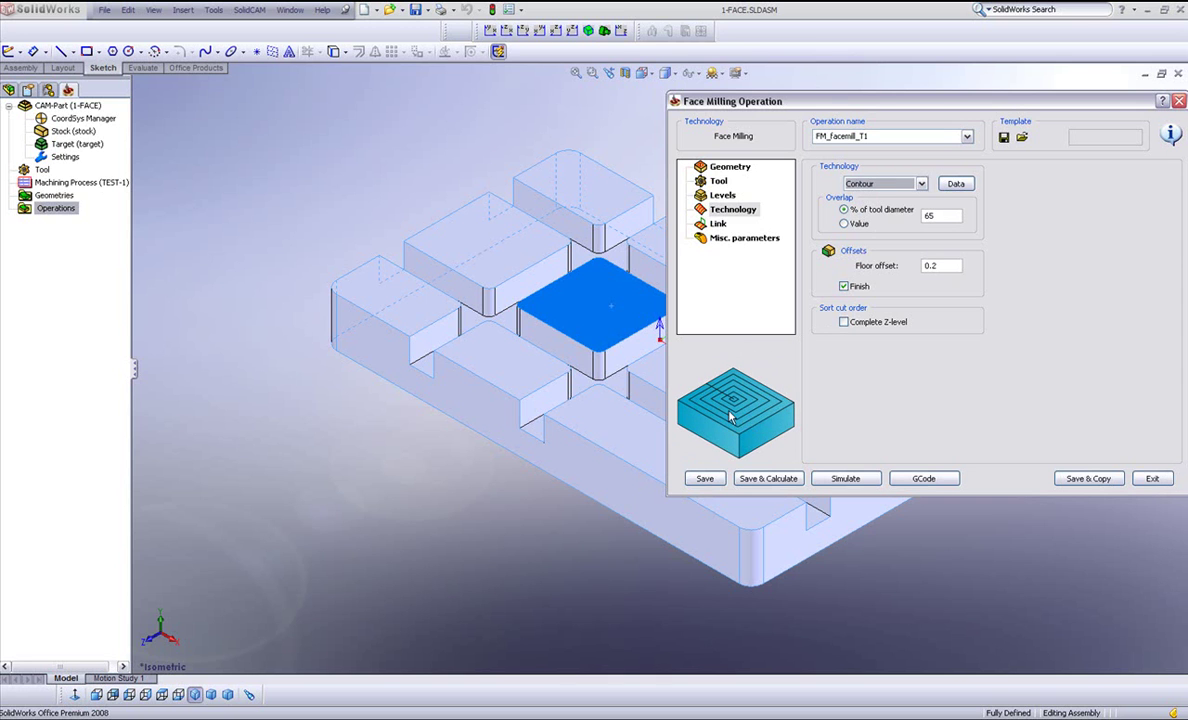
click(865, 184)
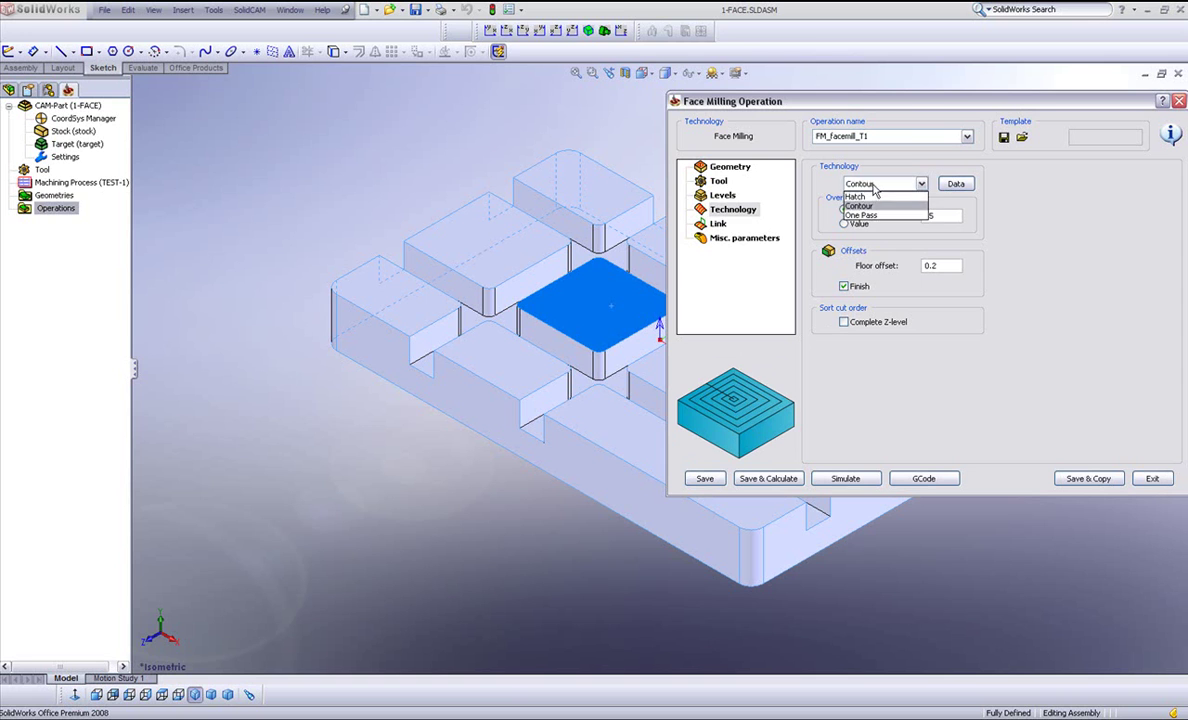
click(870, 197)
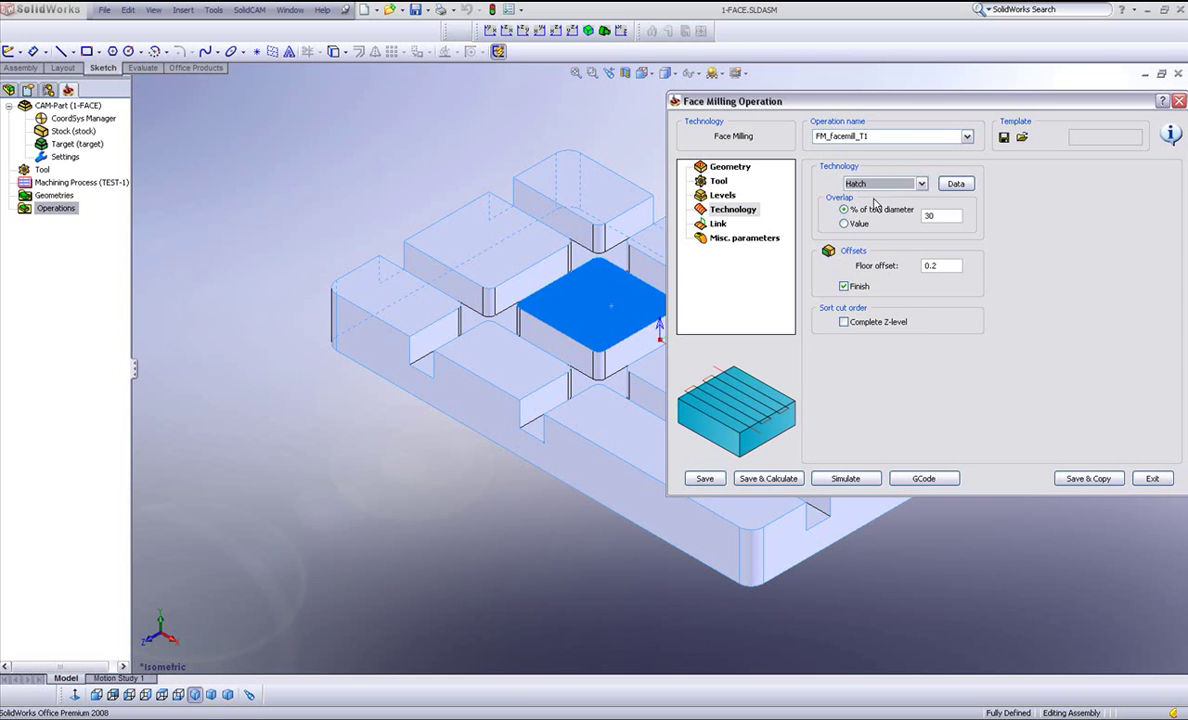
- Set the hatch Across extension to 25 and Fillet corners of radius 5.599, then accept
click(955, 184)
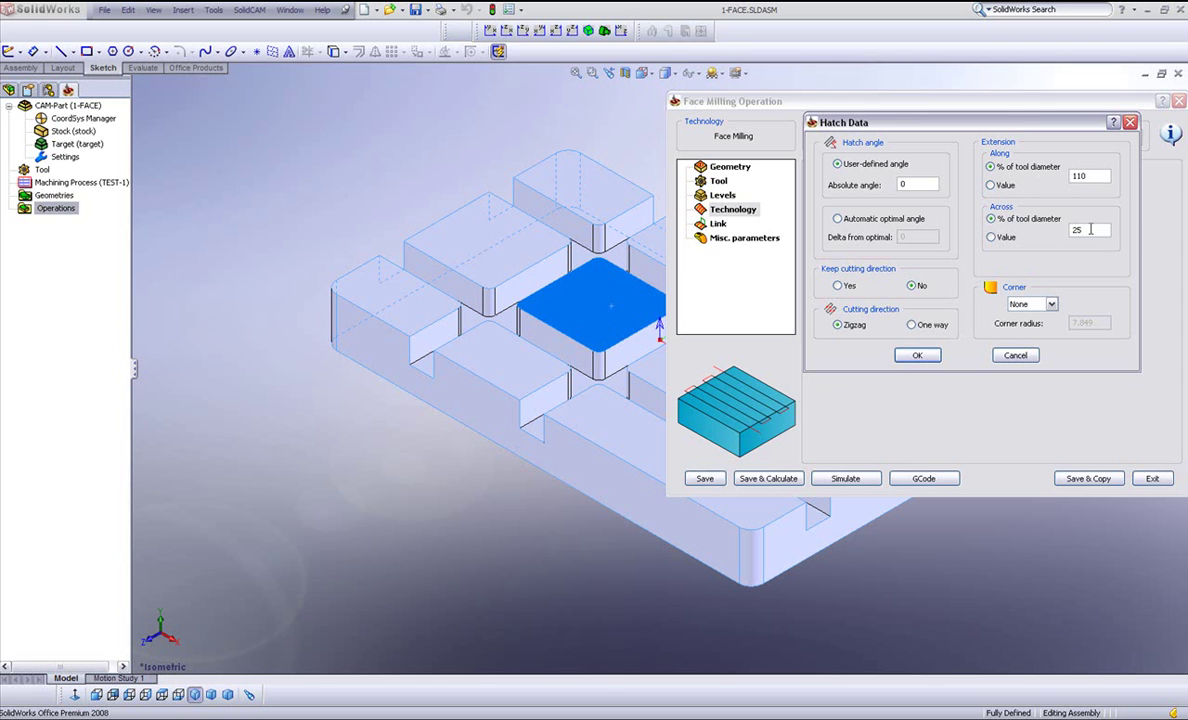
click(1091, 229)
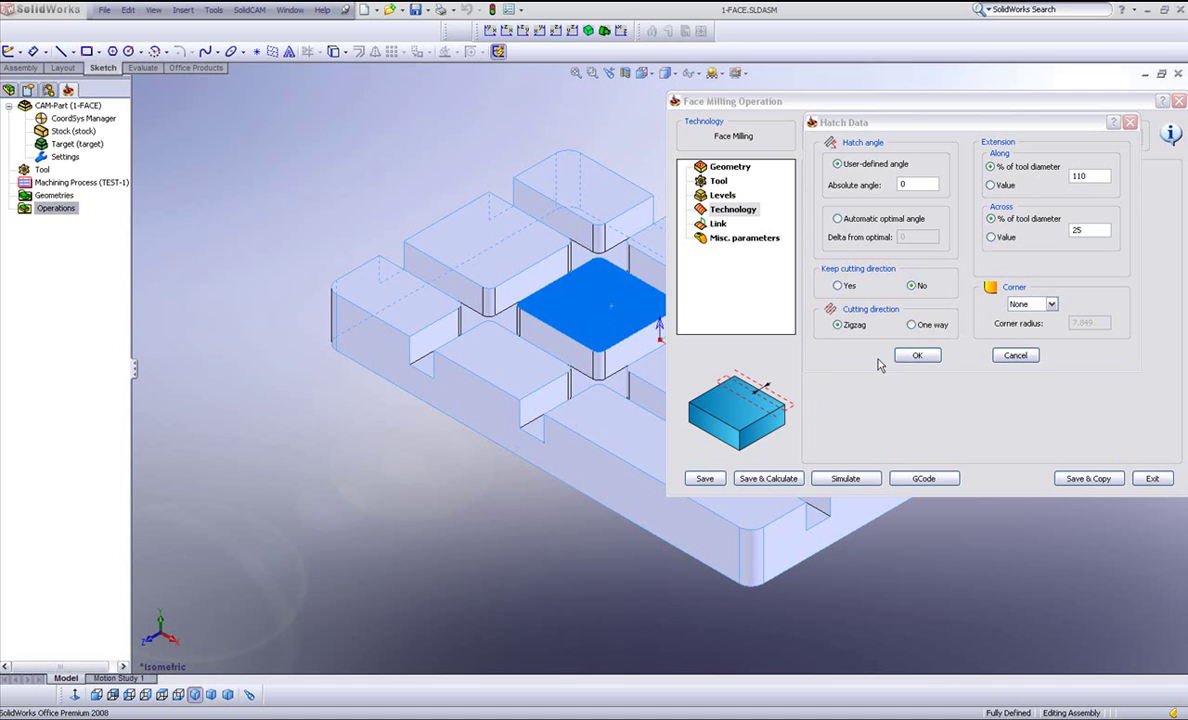
click(852, 328)
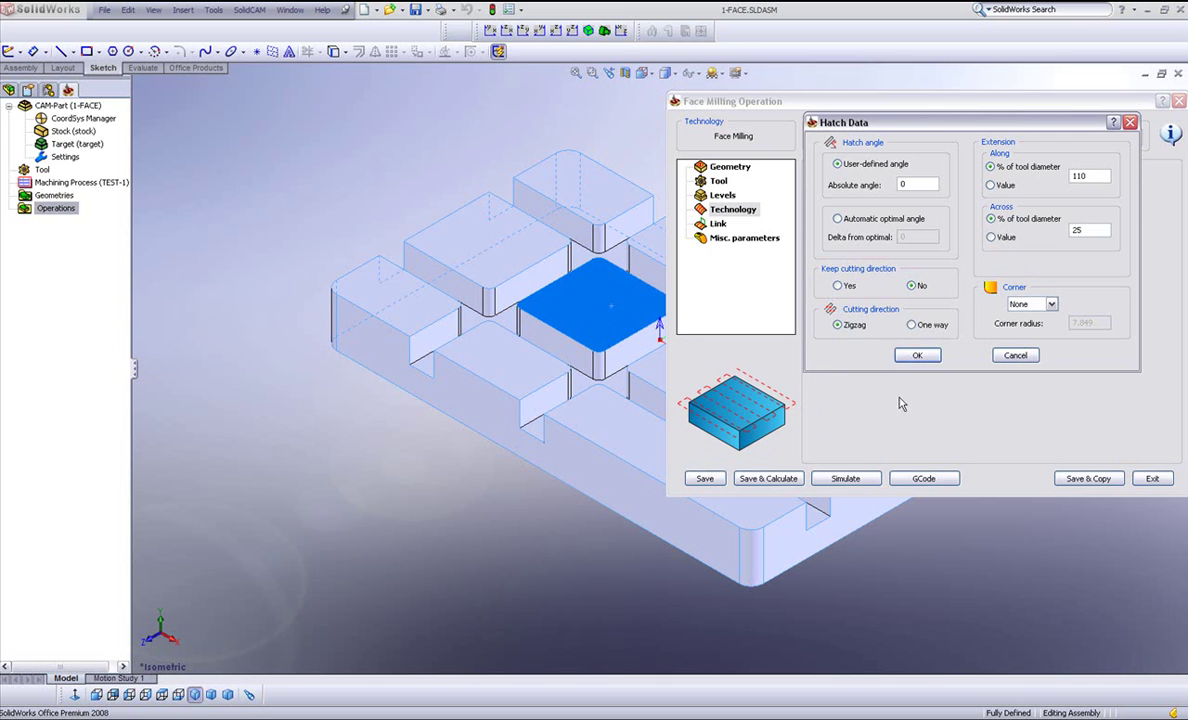
click(911, 325)
click(1051, 304)
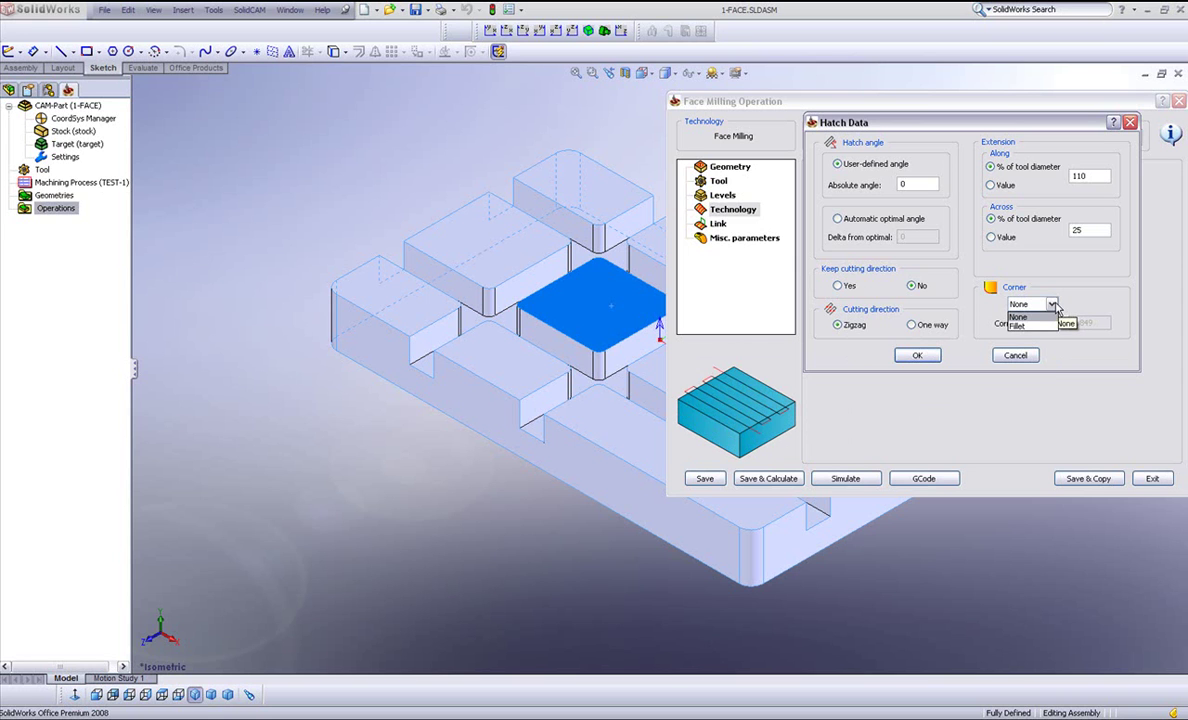
click(1036, 318)
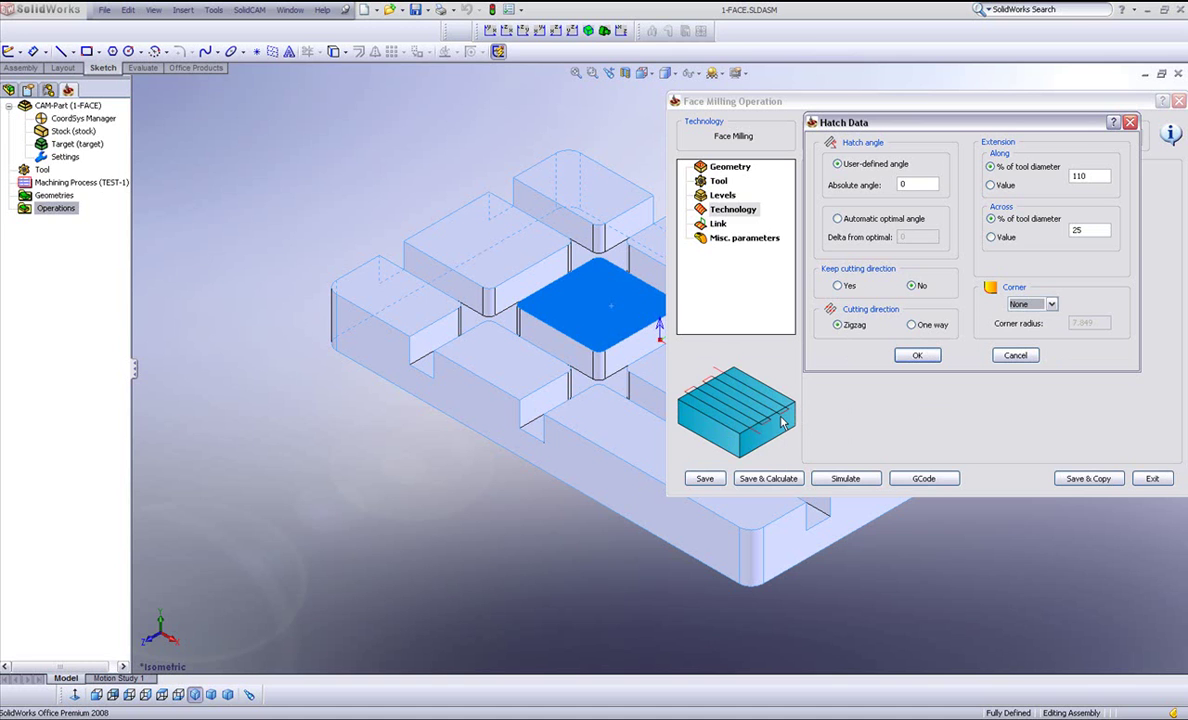
click(1051, 304)
click(1030, 326)
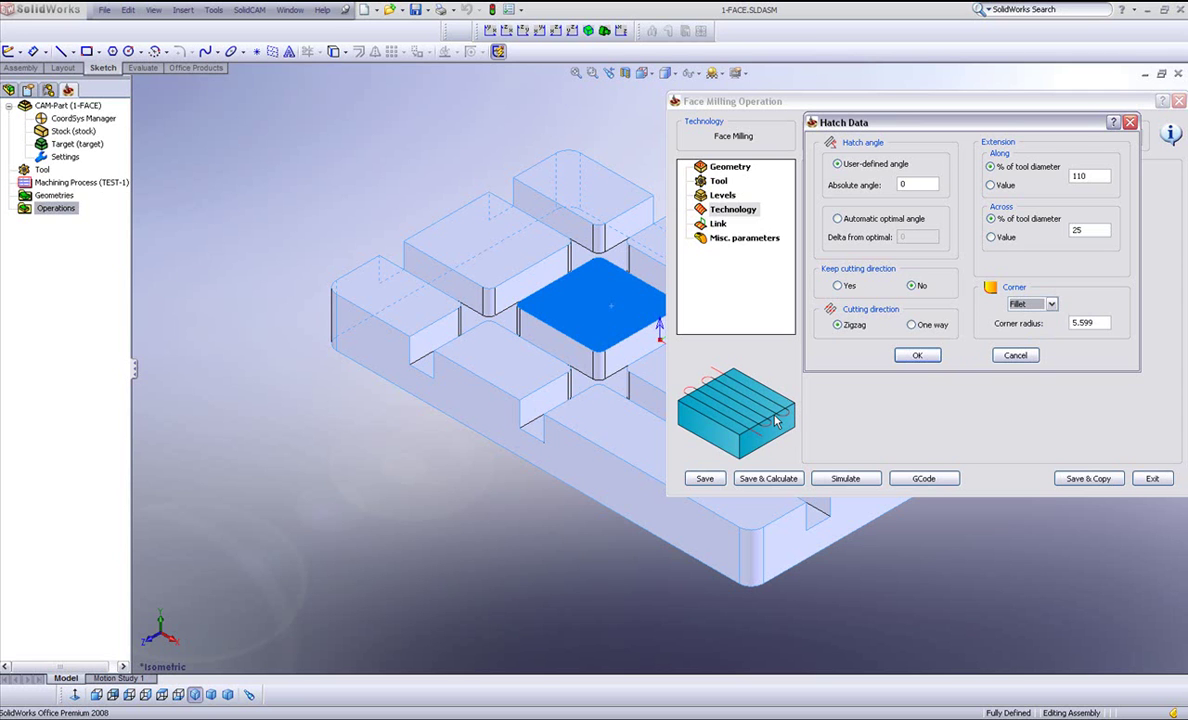
click(917, 355)
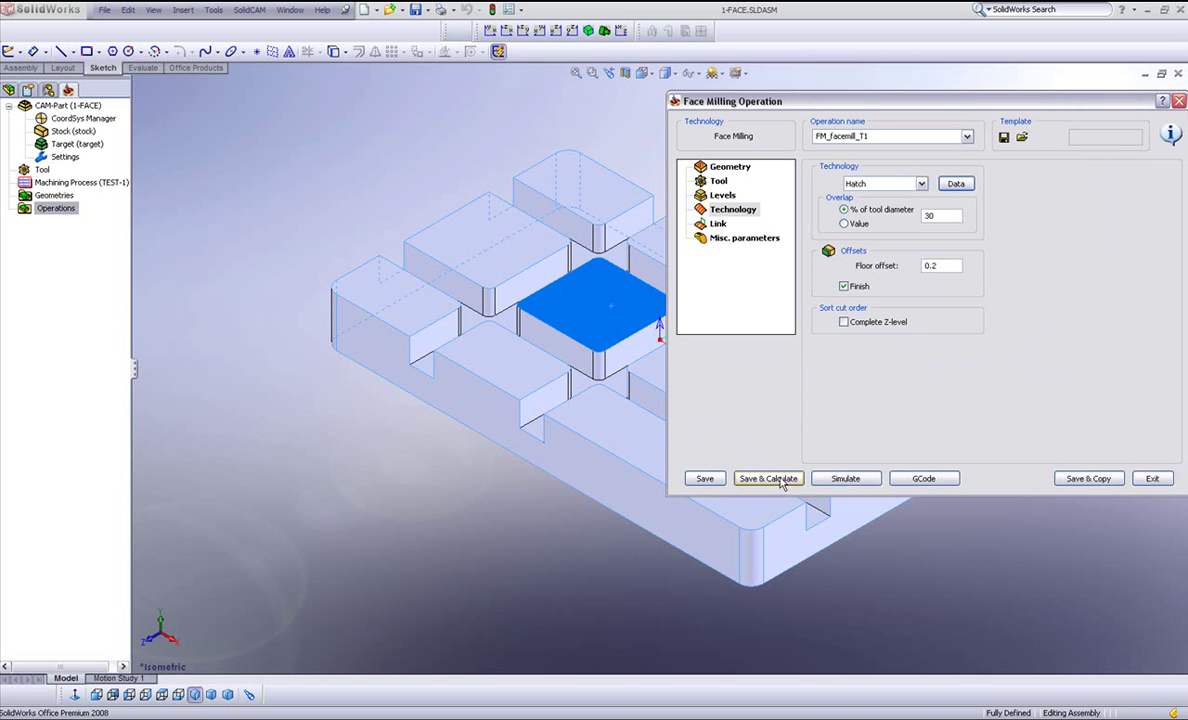
- Calculate the toolpath, accept the level prompt, and simulate from Top view with the tool hidden
click(740, 478)
click(388, 213)
click(845, 478)
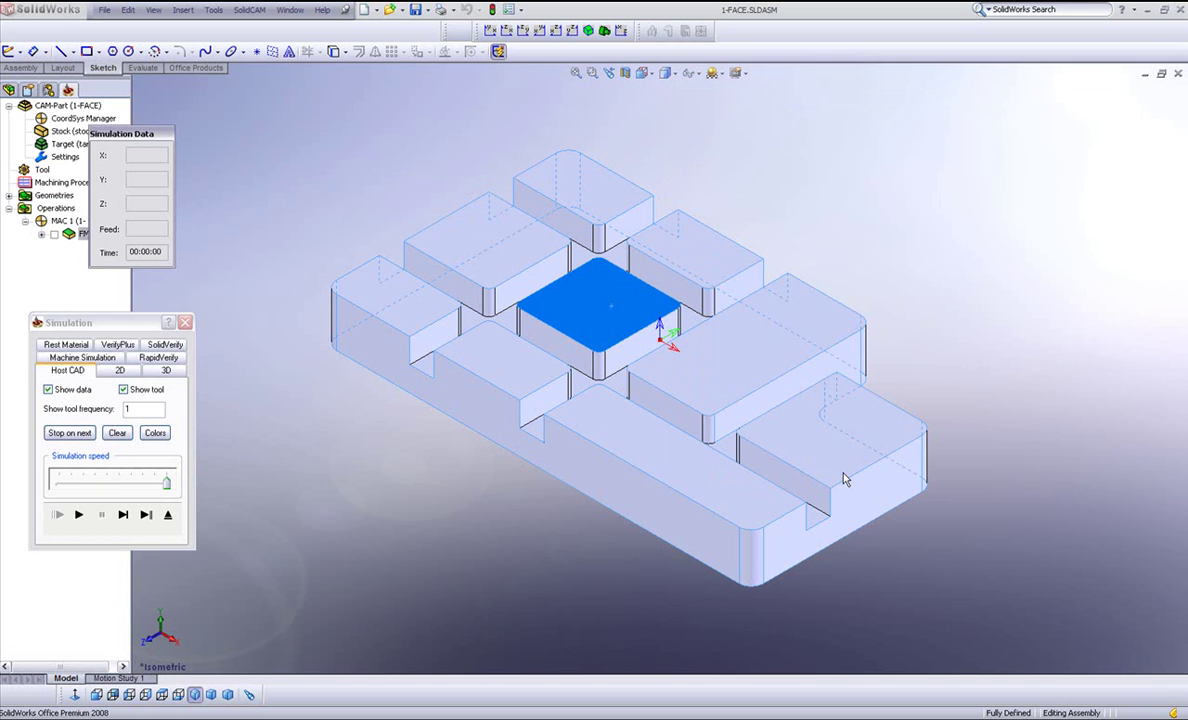
click(489, 31)
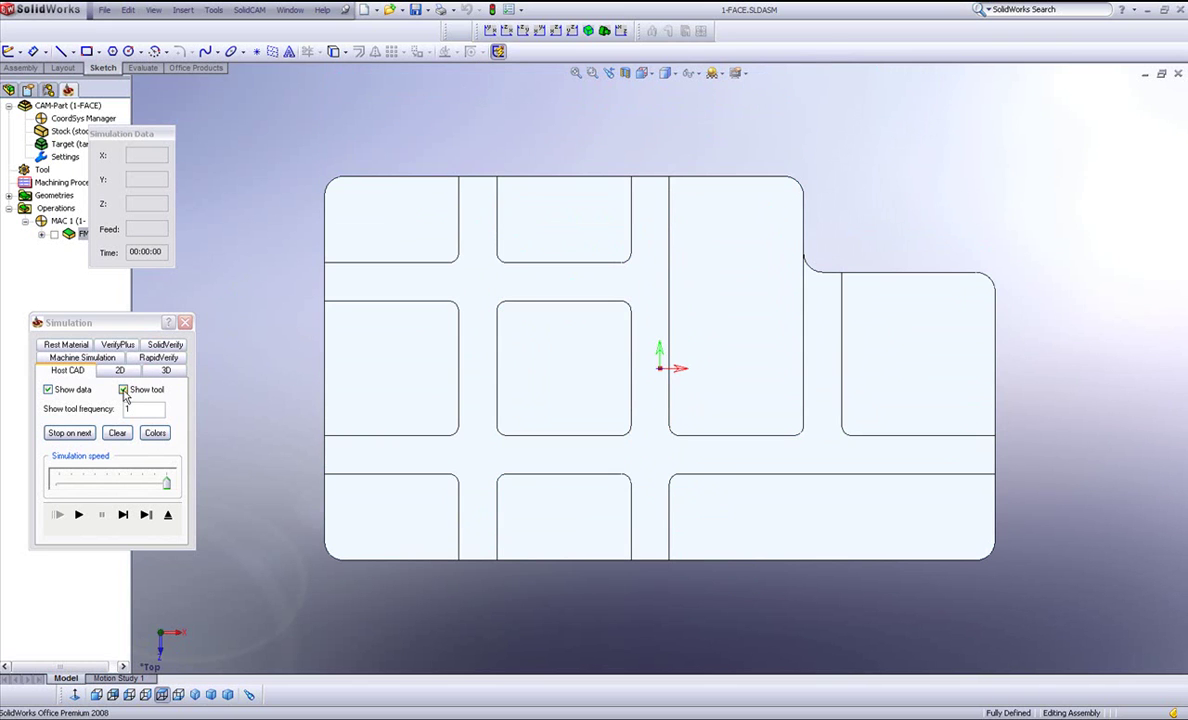
click(123, 390)
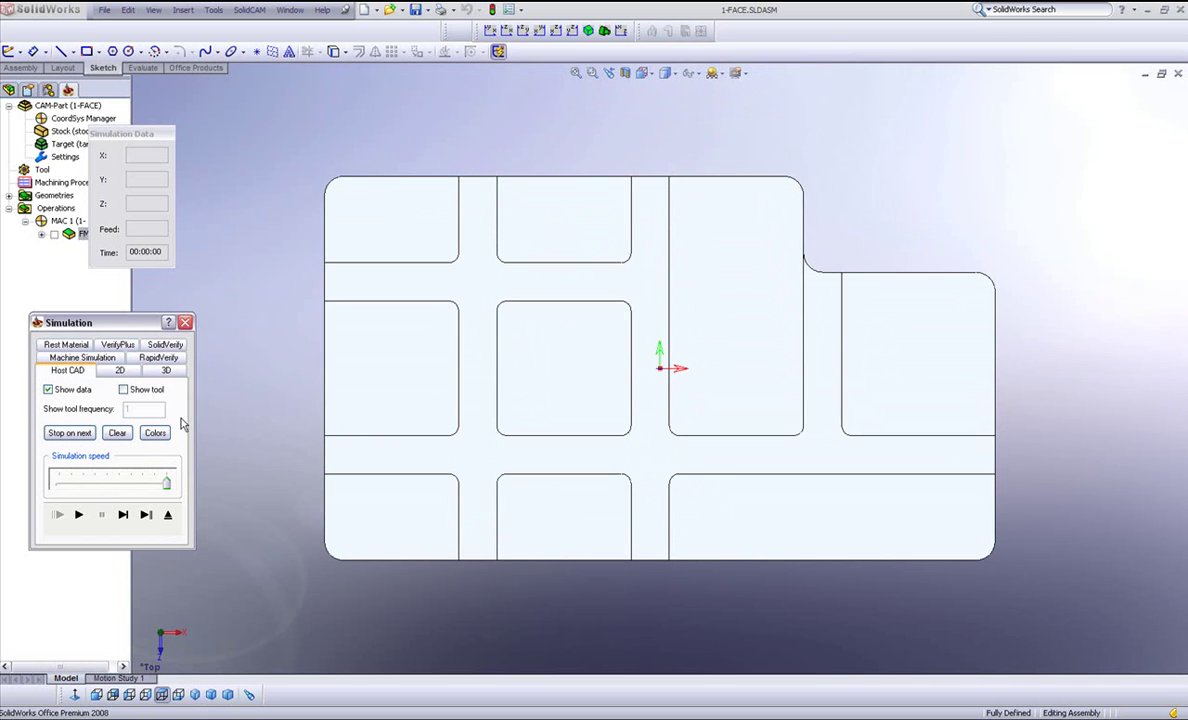
- Step through the zigzag hatch passes, reaching 0:49:09 of machining time
click(123, 515)
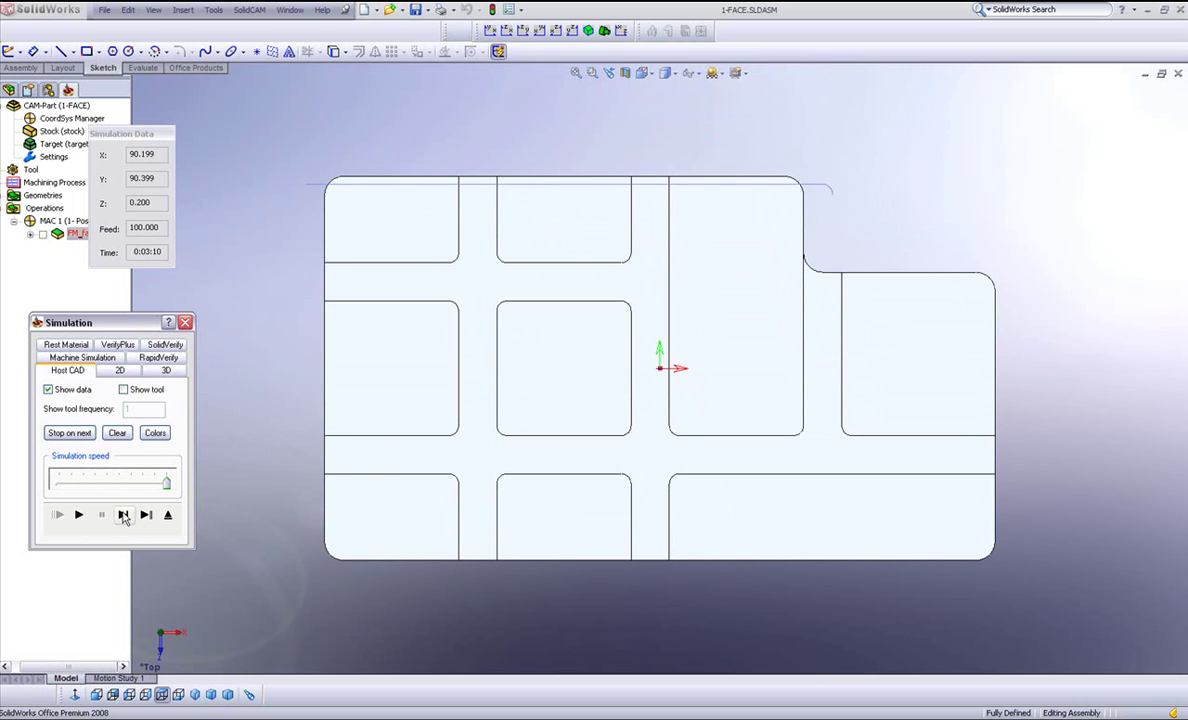
click(123, 515)
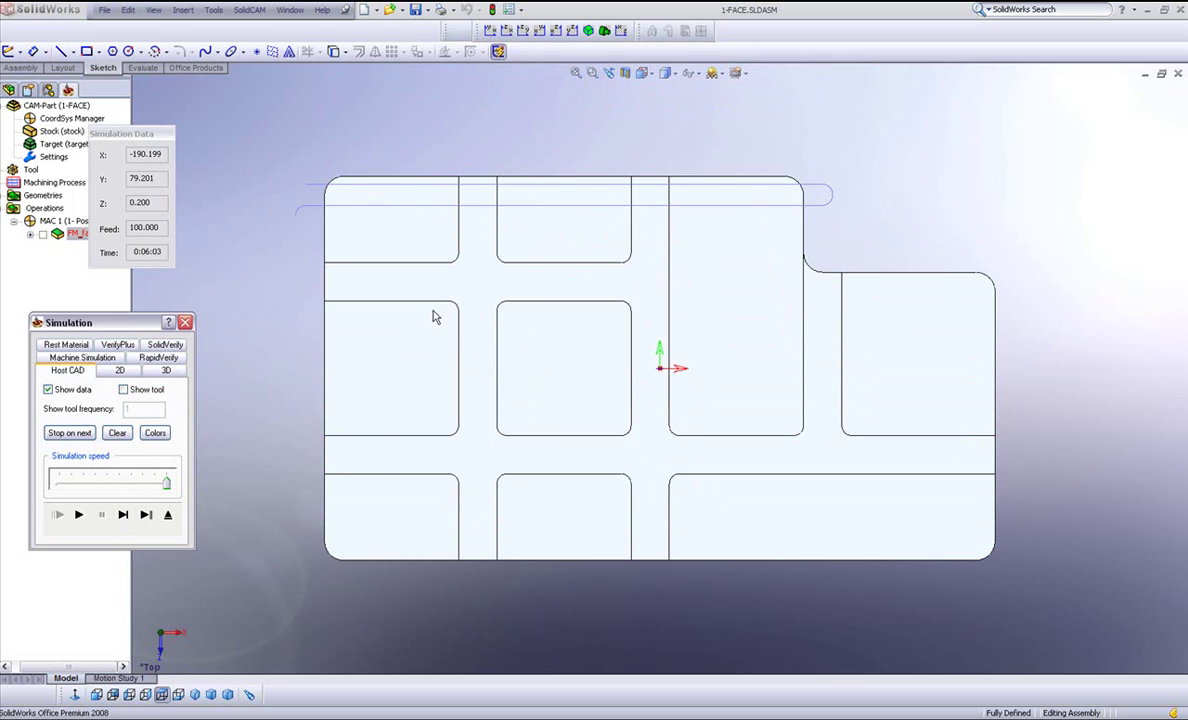
click(123, 515)
click(123, 515)
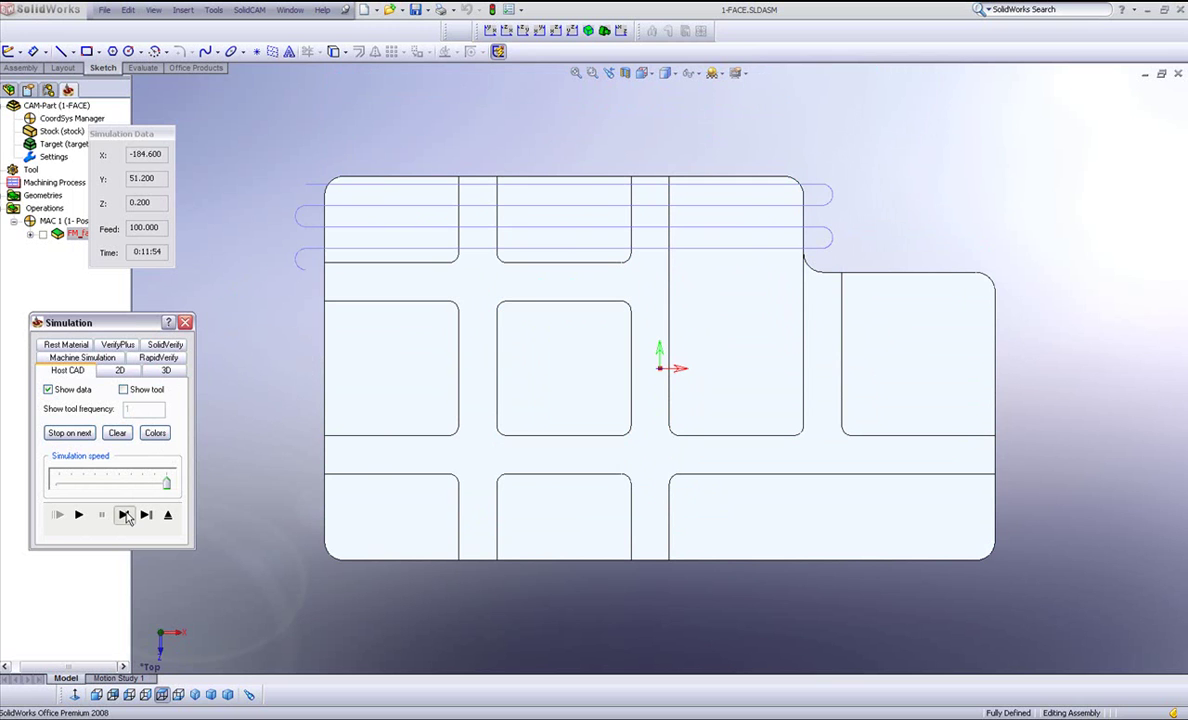
click(123, 515)
click(123, 515)
click(123, 515)
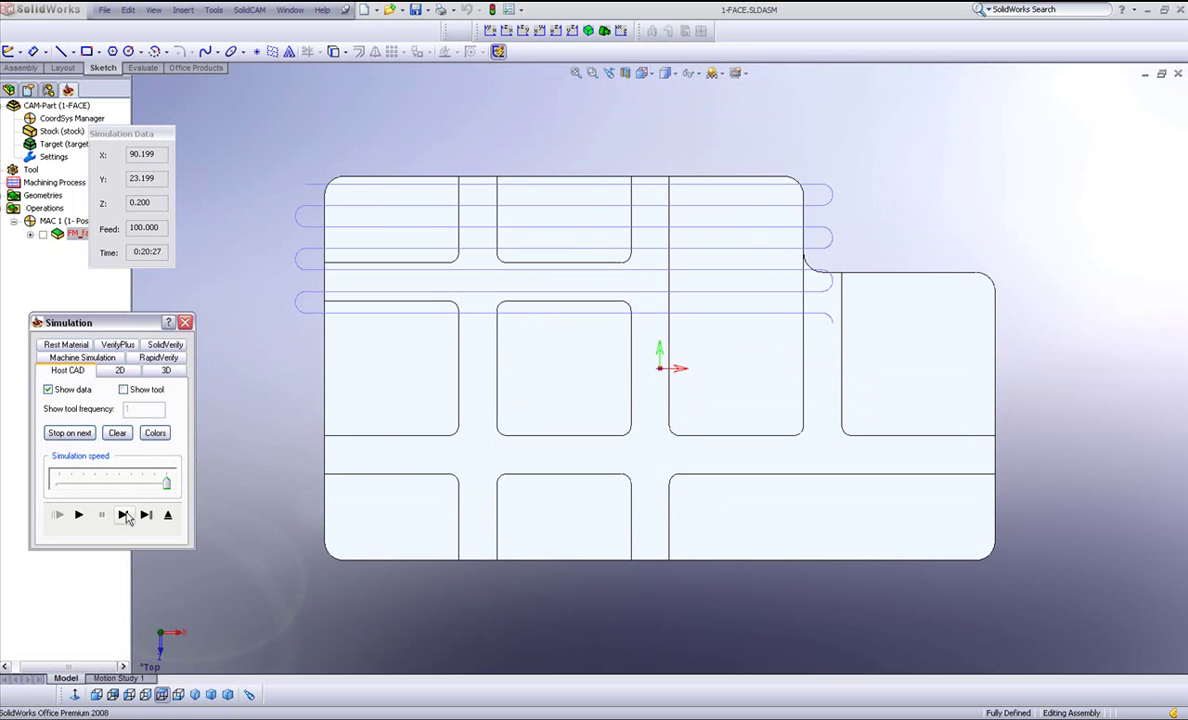
click(123, 515)
click(123, 515)
click(123, 515)
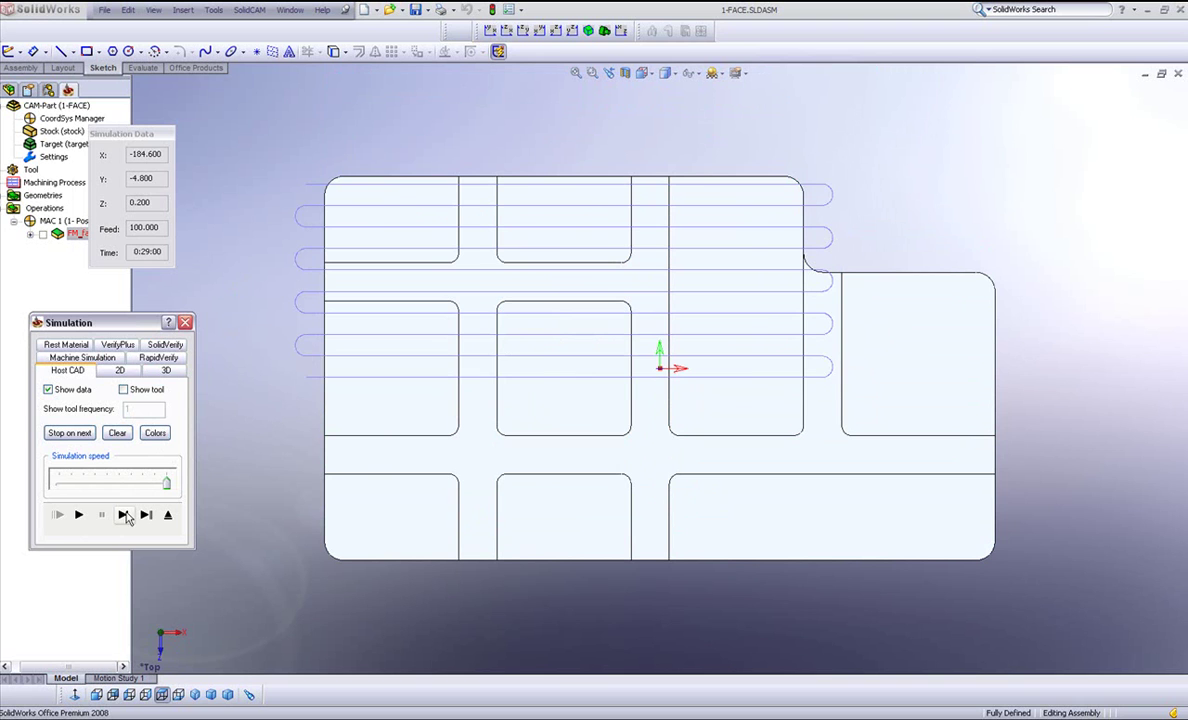
click(123, 515)
click(123, 515)
click(123, 515)
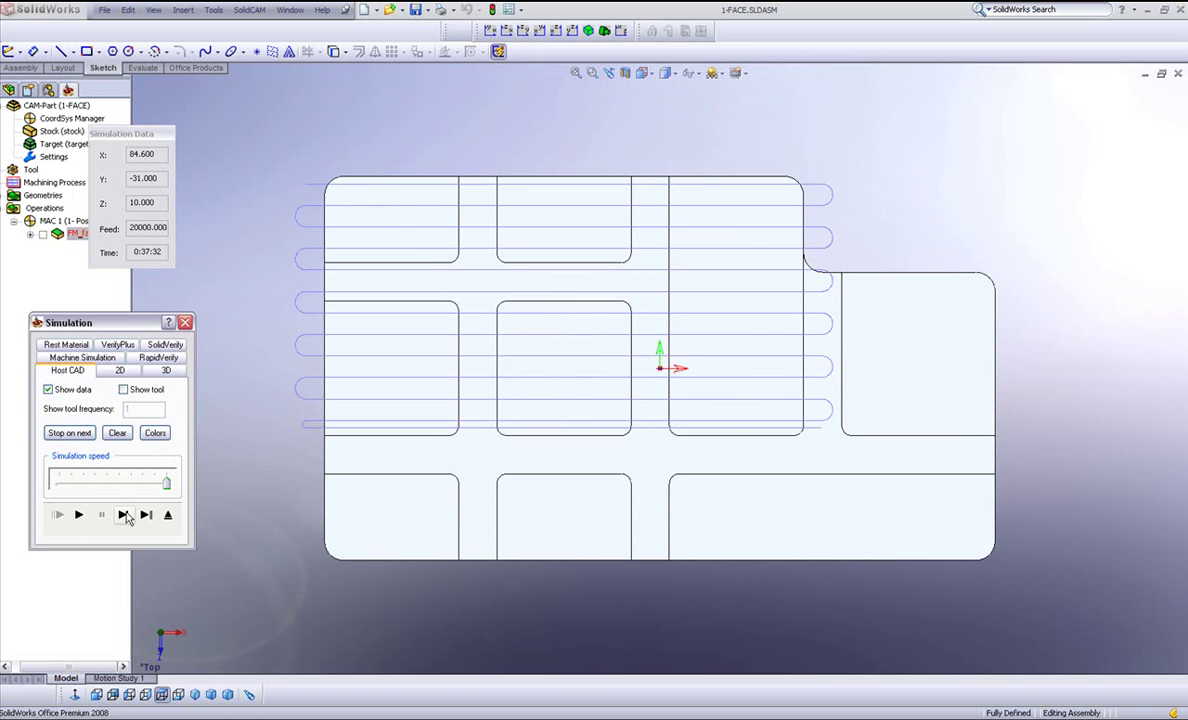
click(123, 515)
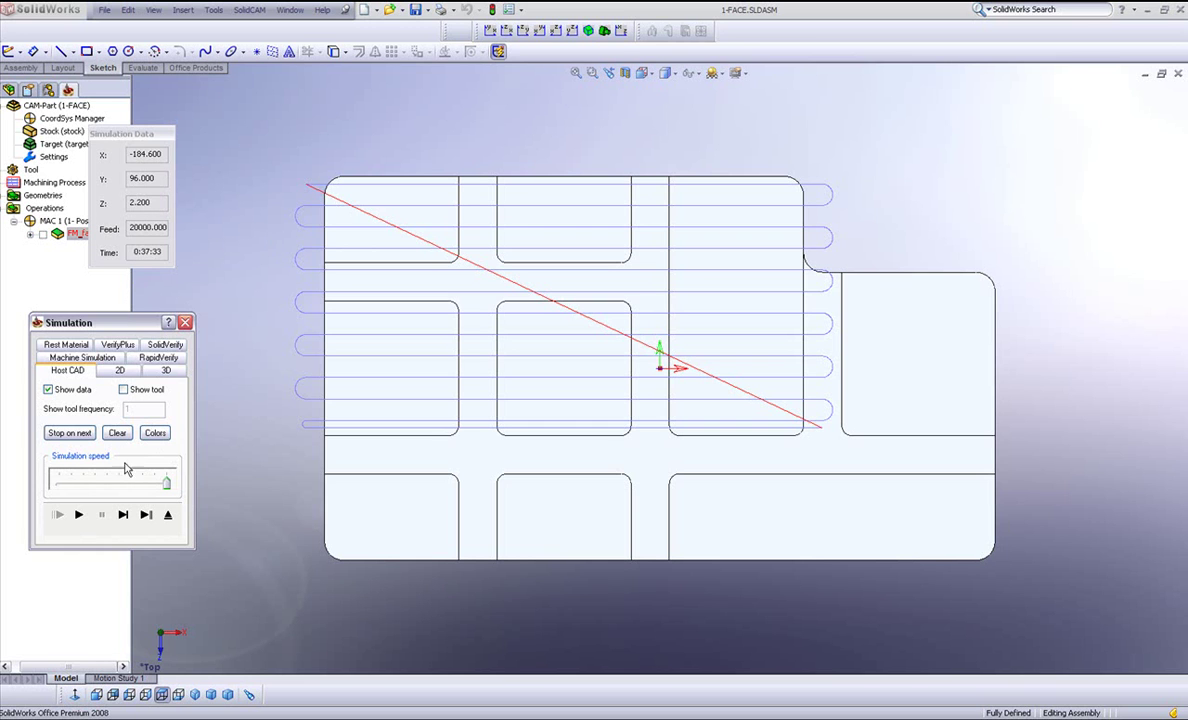
click(123, 515)
click(123, 515)
click(123, 515)
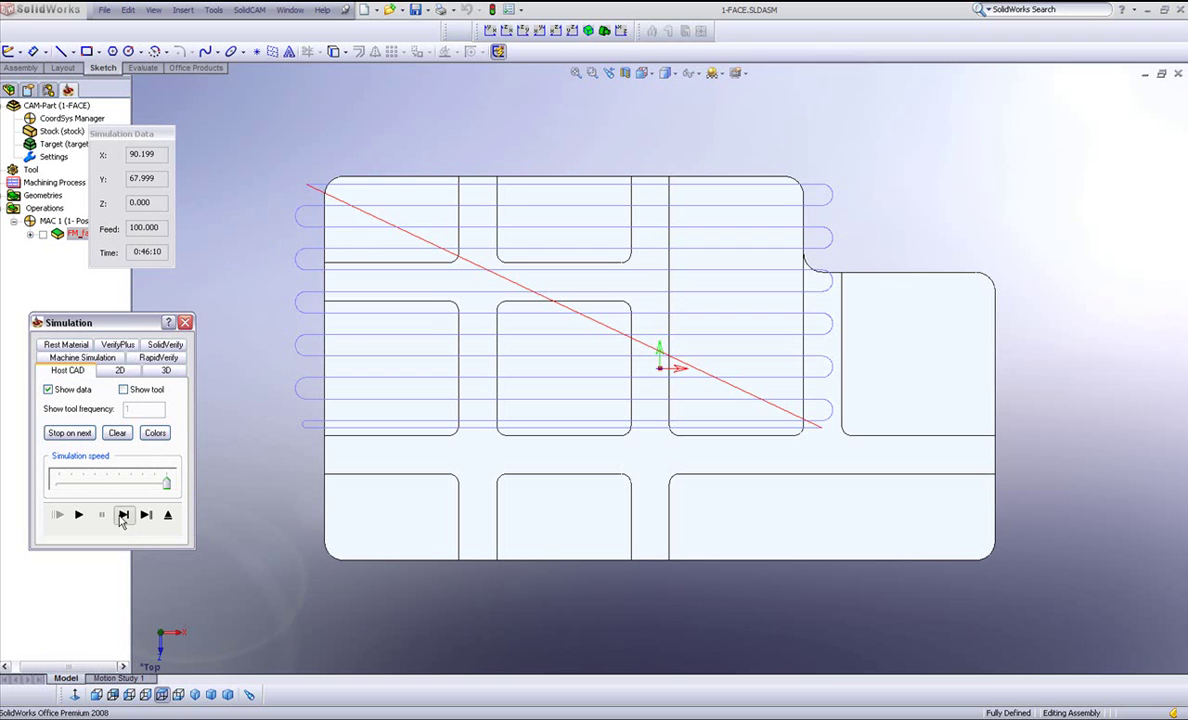
click(123, 515)
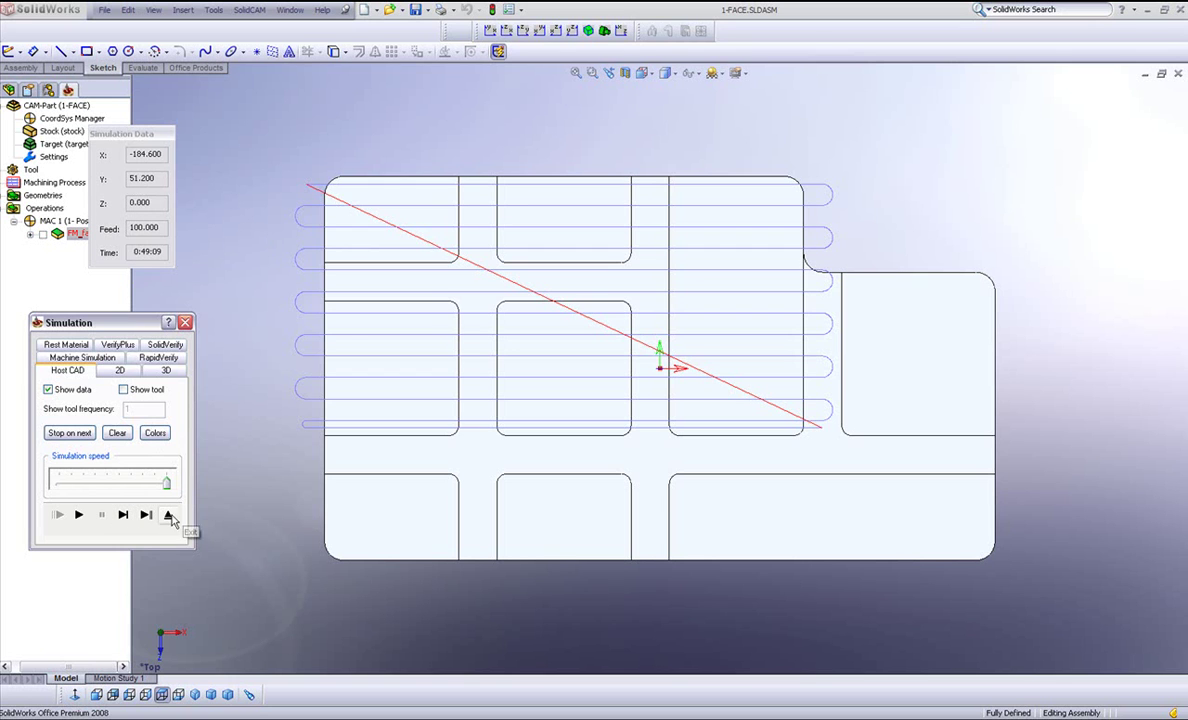
- Exit the simulation and separate the geometry's three top faces into Chain 1 to Chain 3
click(168, 515)
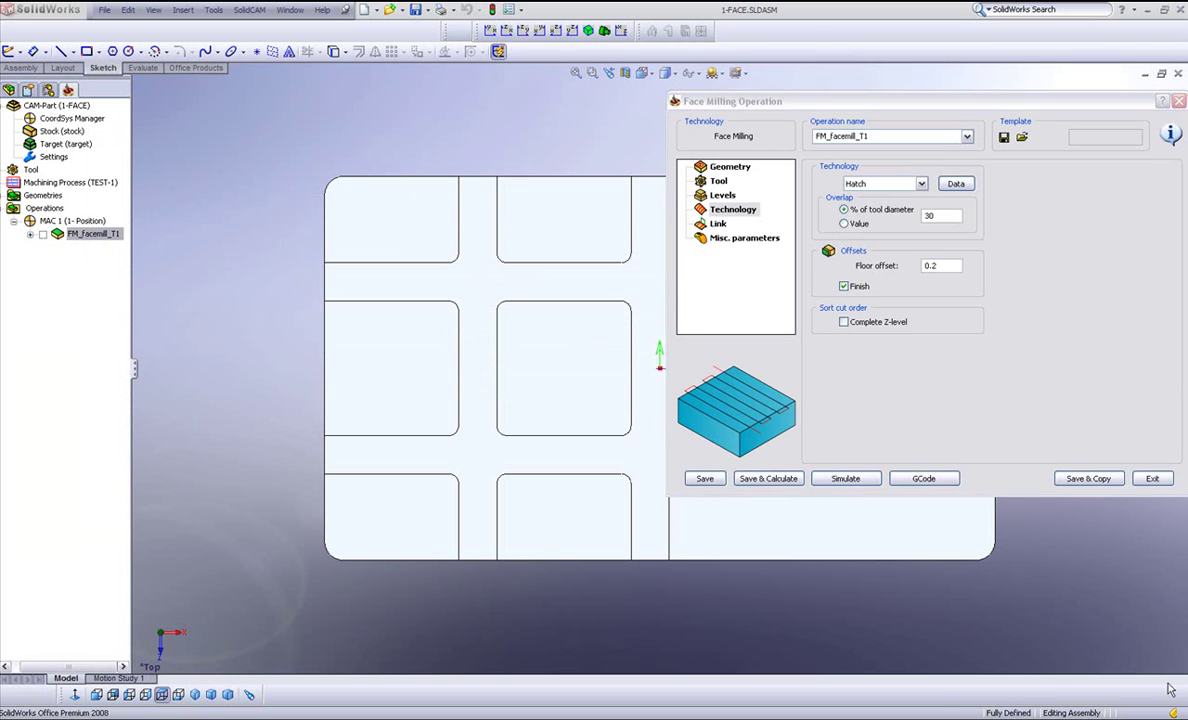
click(728, 168)
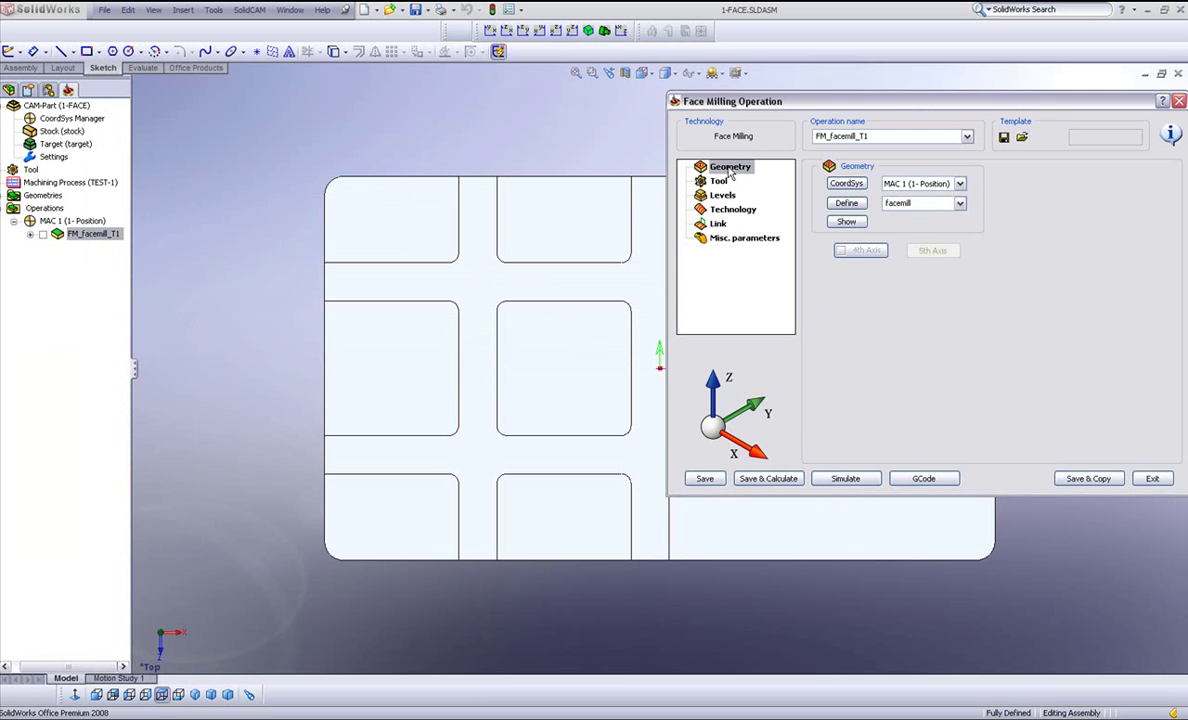
click(846, 204)
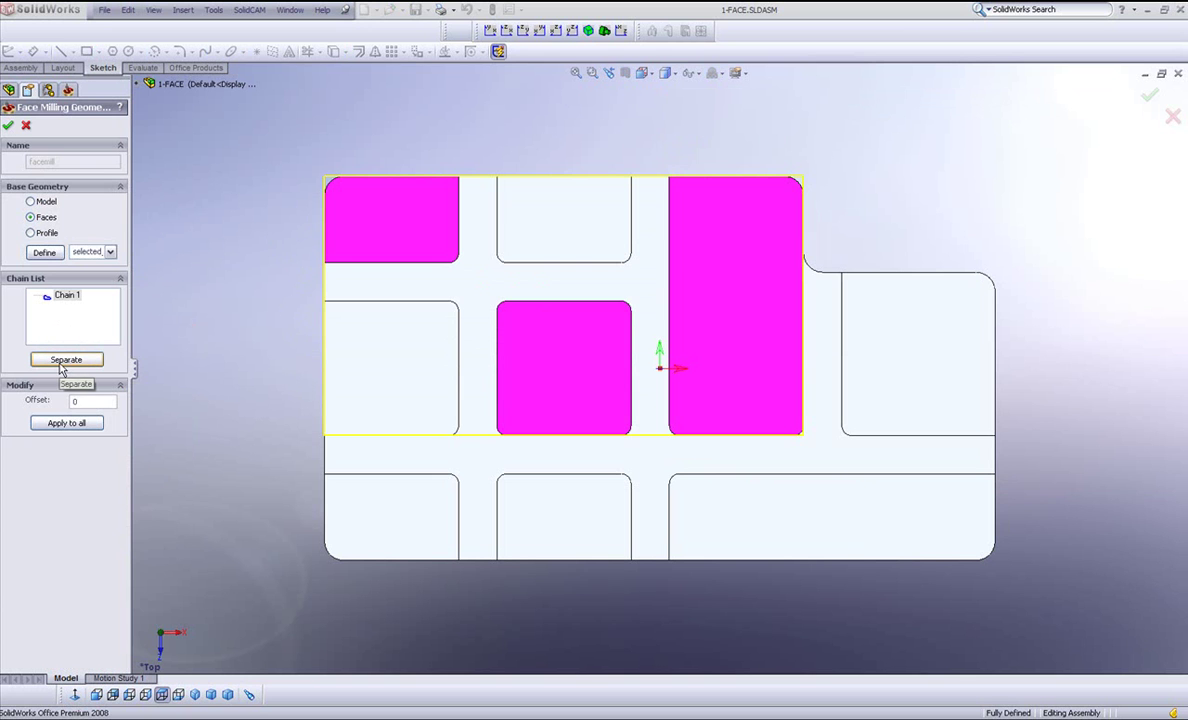
click(61, 360)
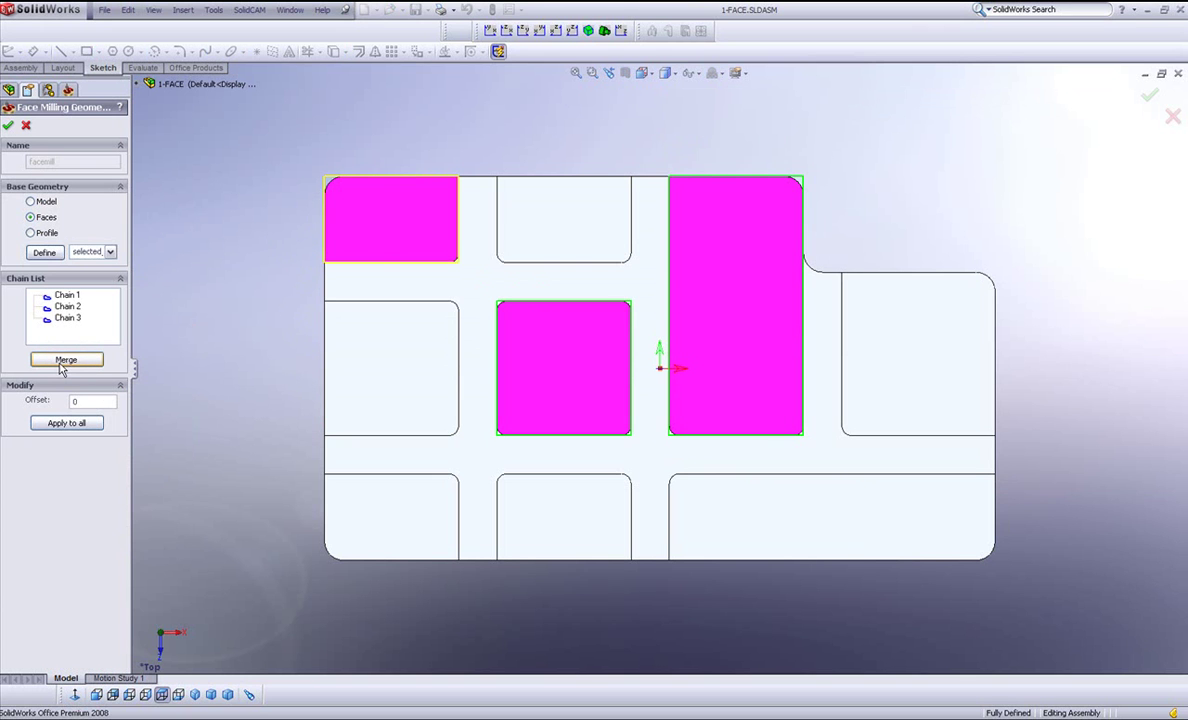
middle_drag(590, 370, 545, 242)
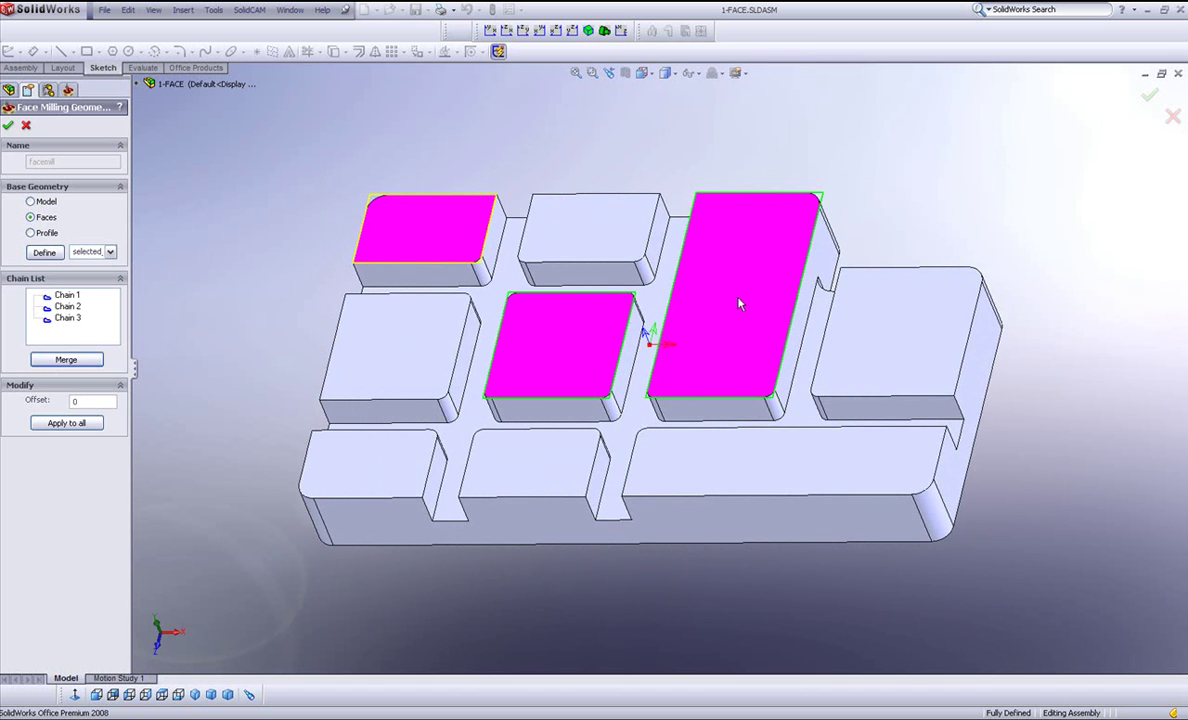
click(8, 125)
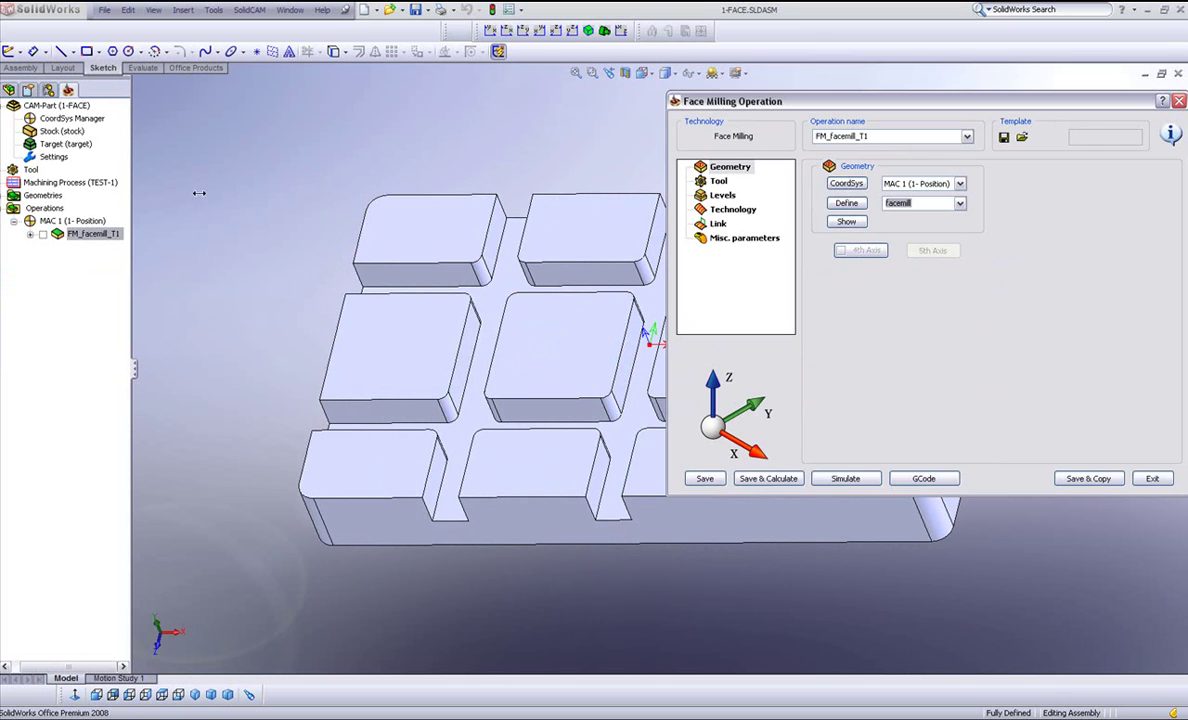
- Recalculate the toolpath and simulate it from Top view, stepping then playing to 0:53:11
click(786, 478)
click(388, 213)
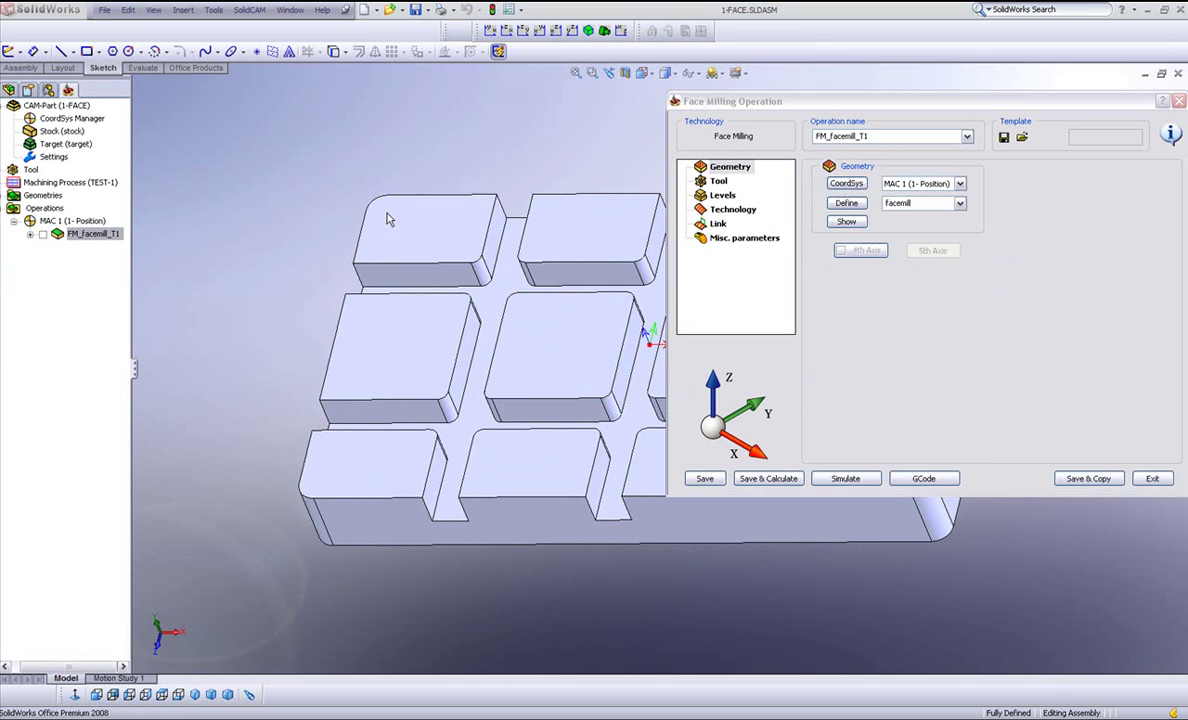
click(845, 478)
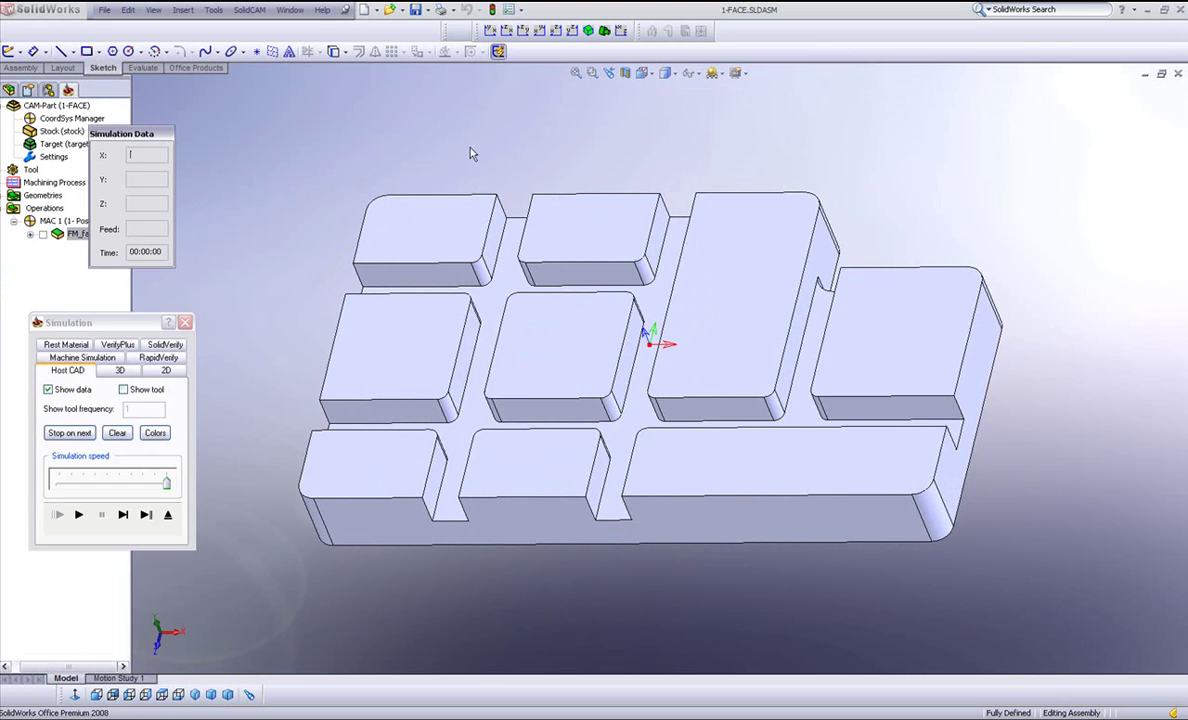
key(ctrl+5)
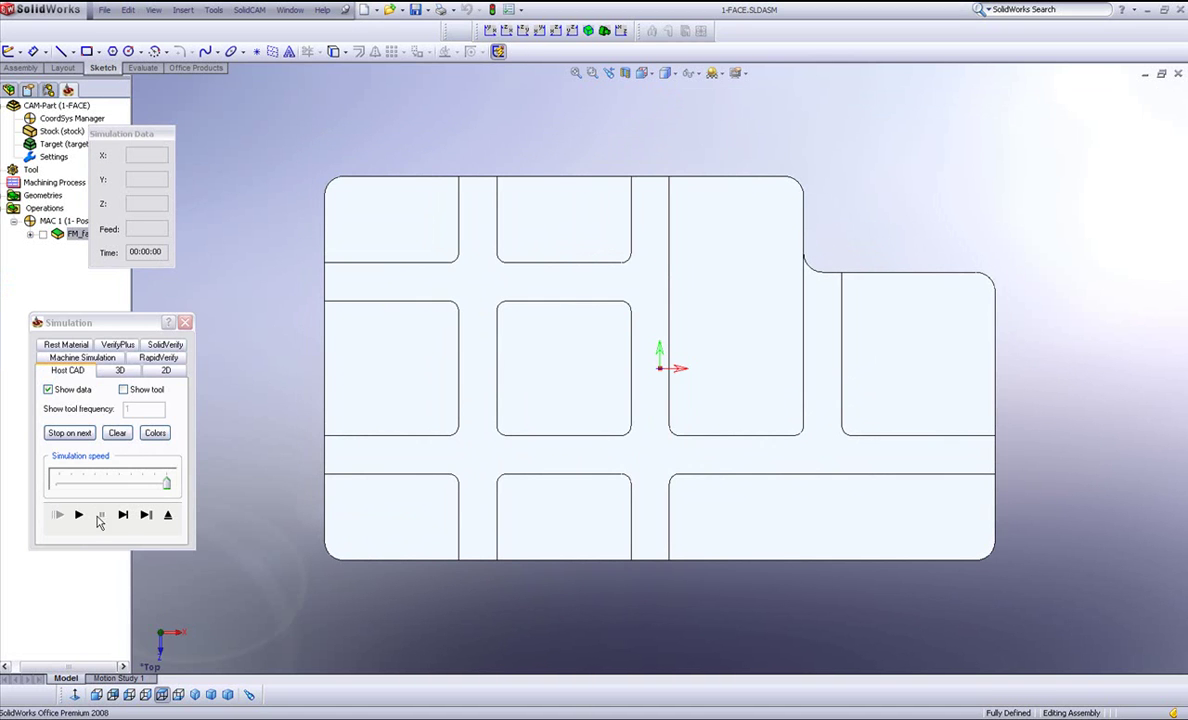
click(123, 515)
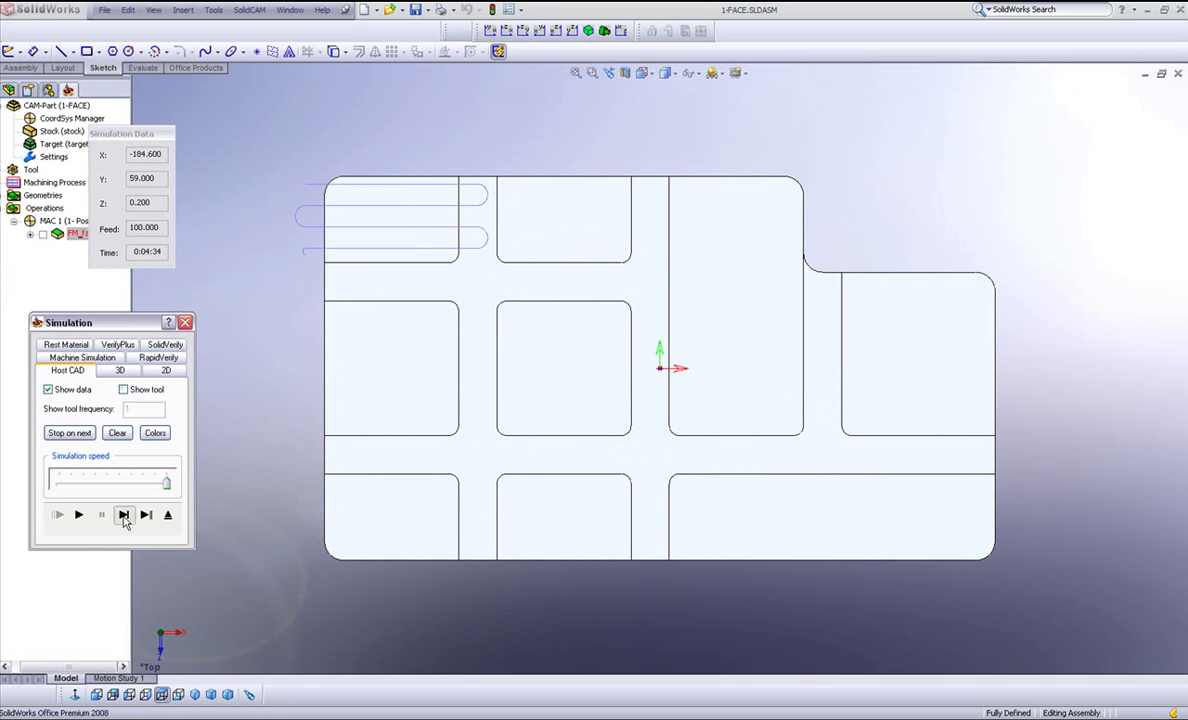
click(123, 515)
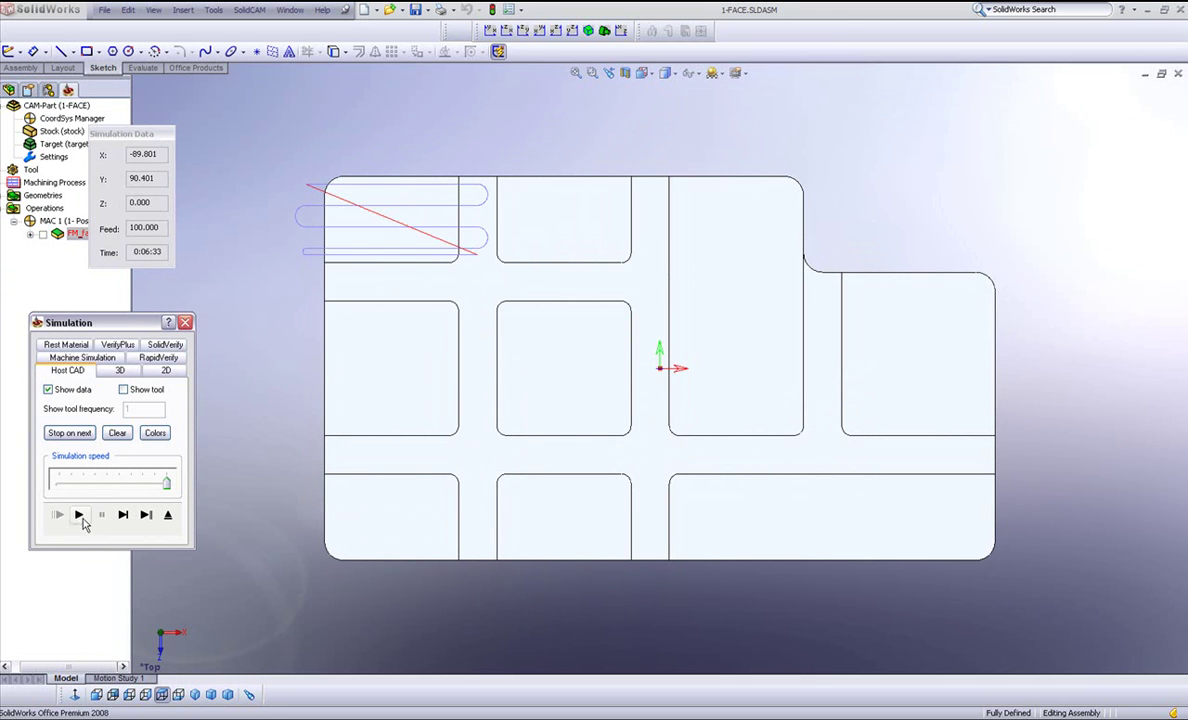
click(80, 516)
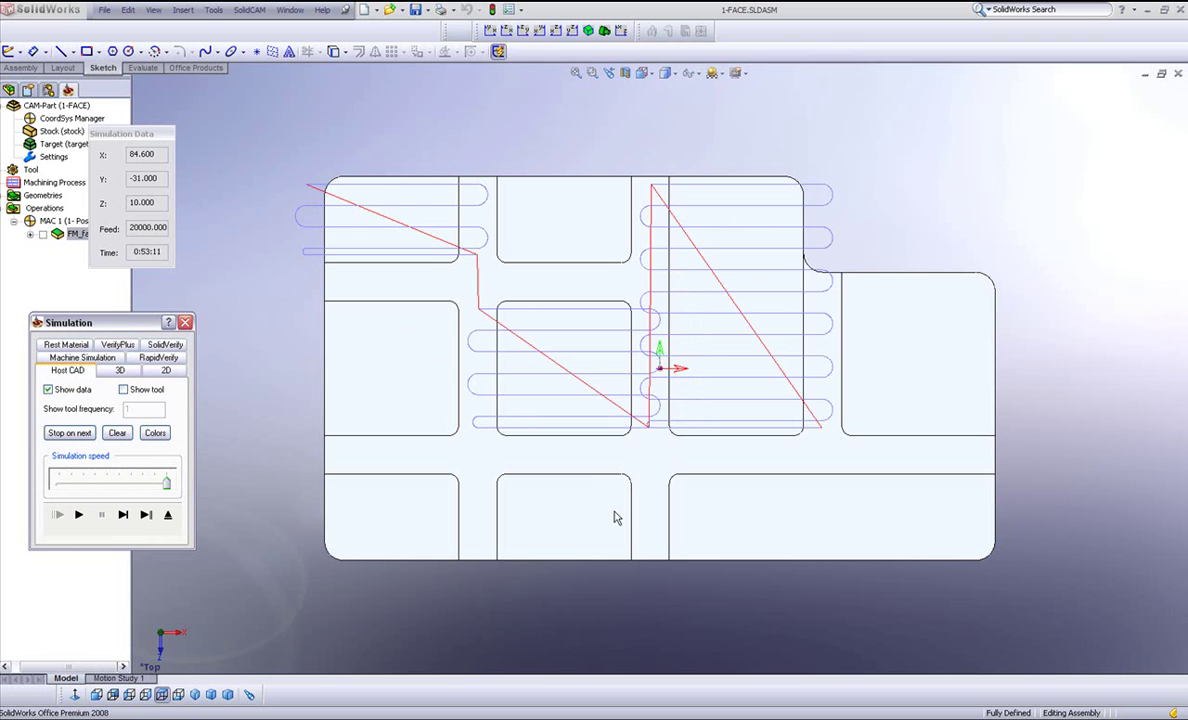
- Leave the simulation and switch the technology from Hatch to Contour at 65% overlap
click(168, 514)
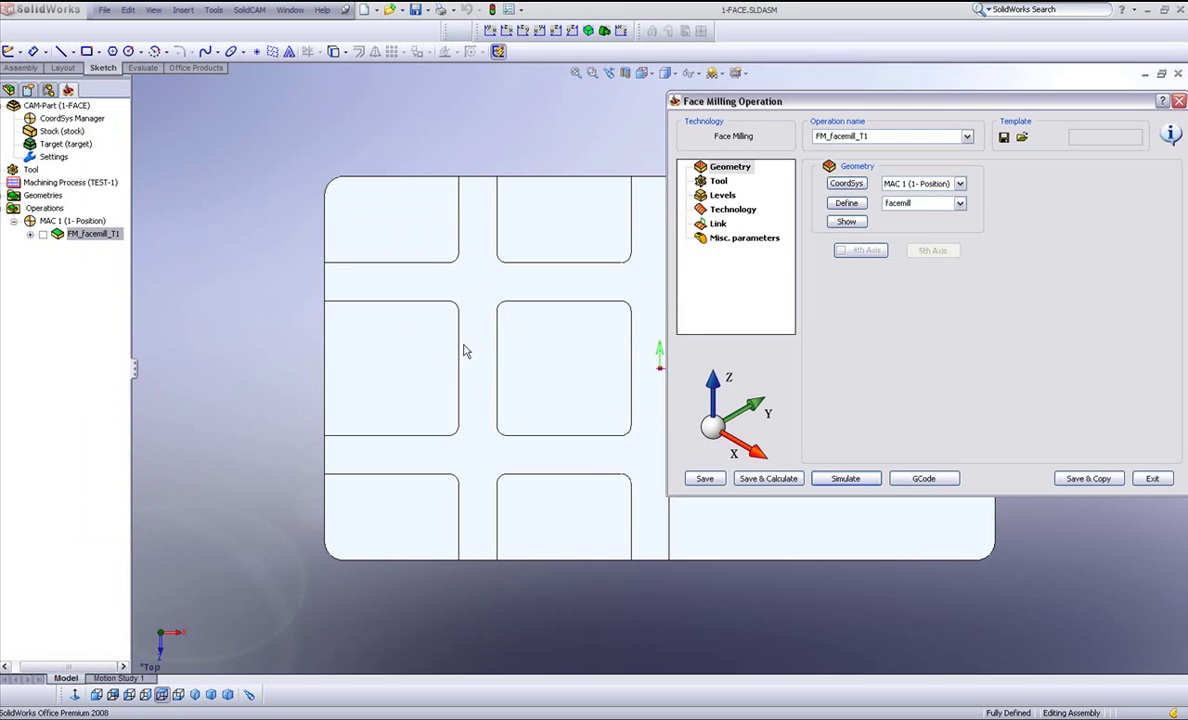
click(690, 209)
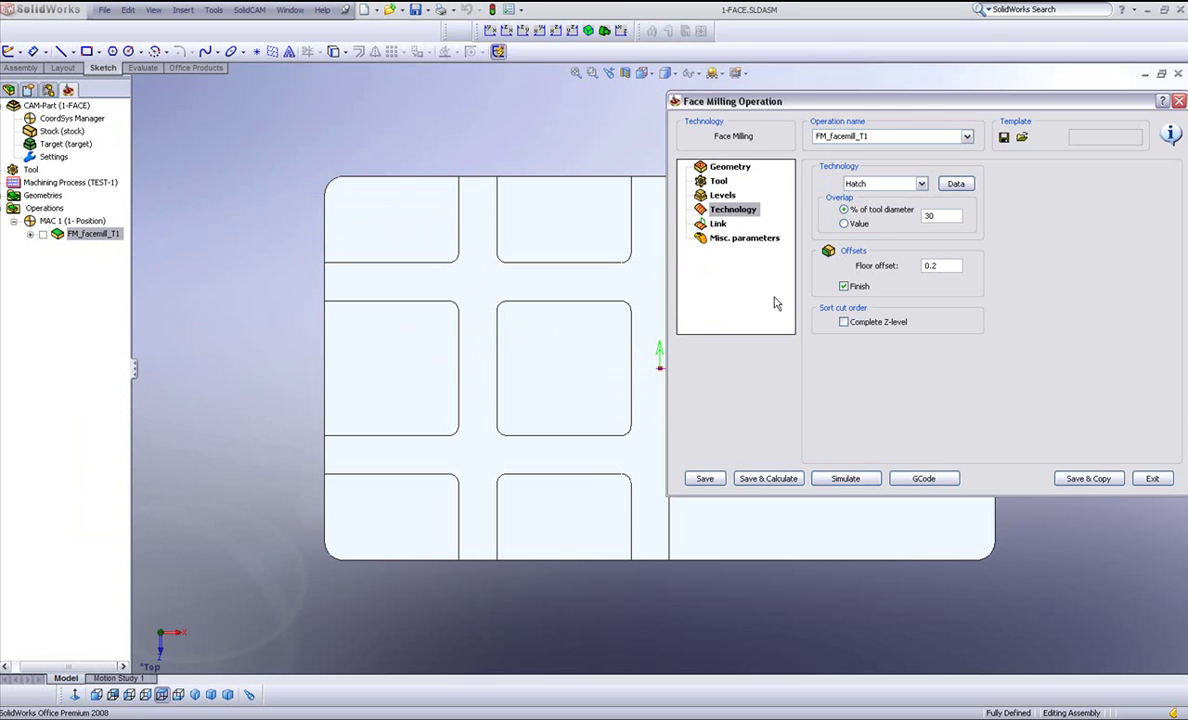
click(921, 184)
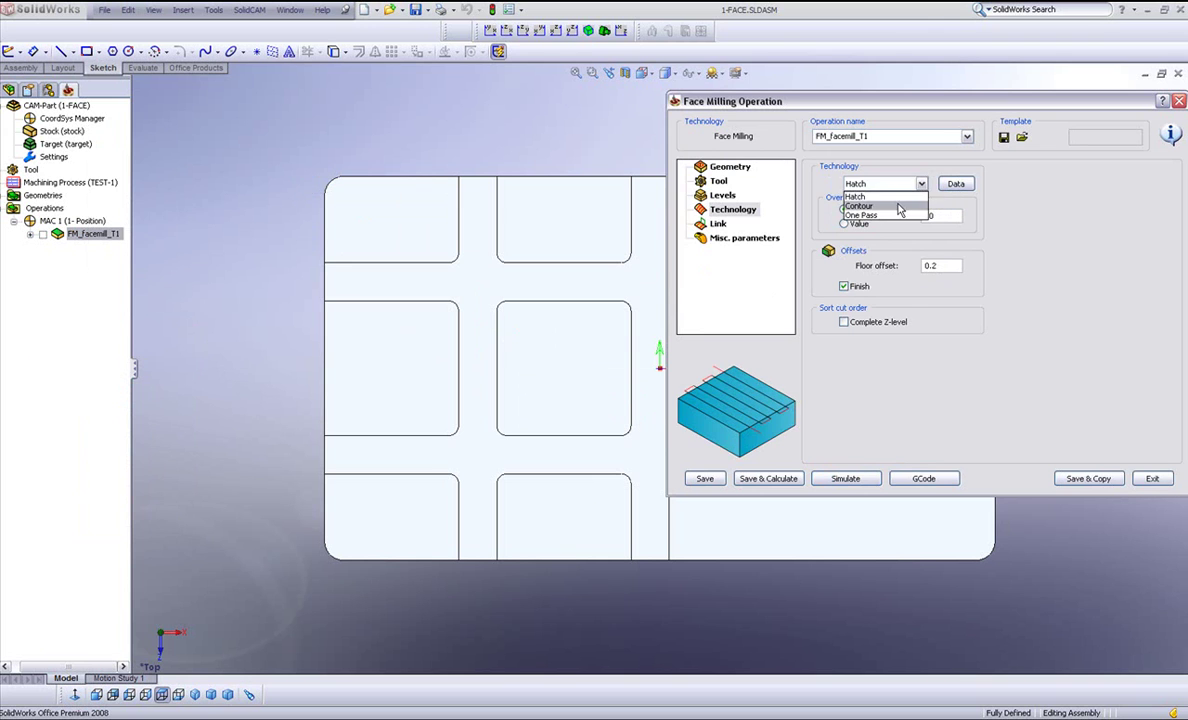
click(893, 202)
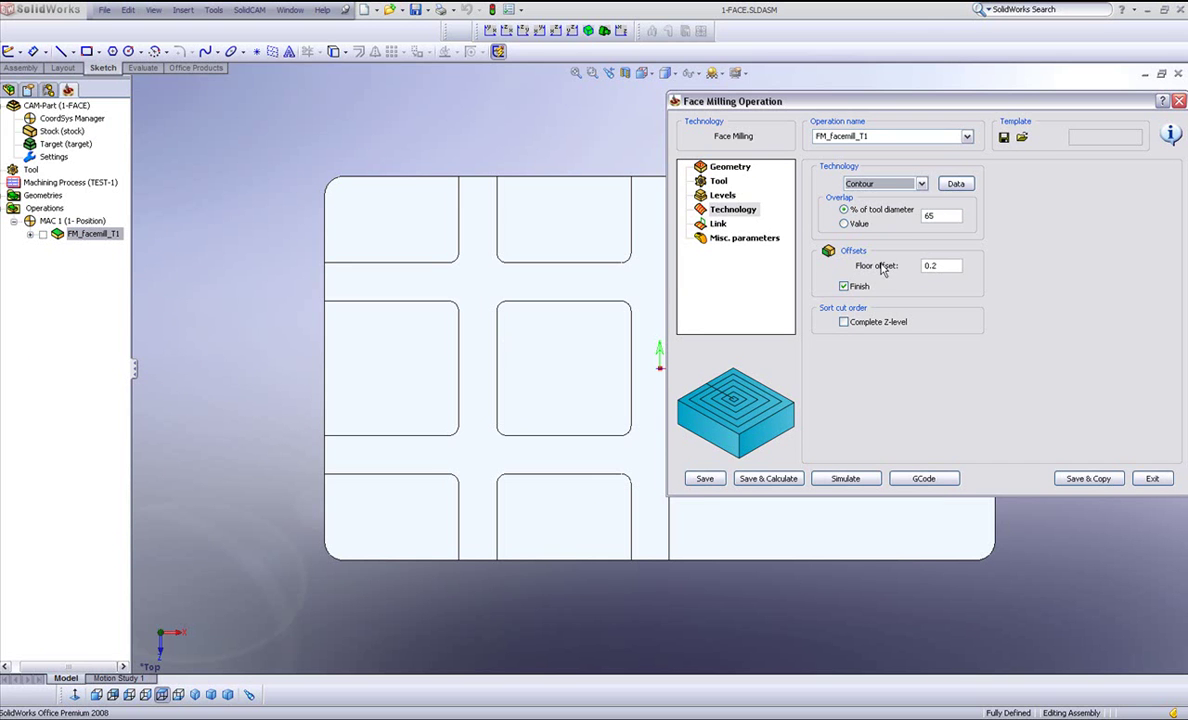
click(957, 185)
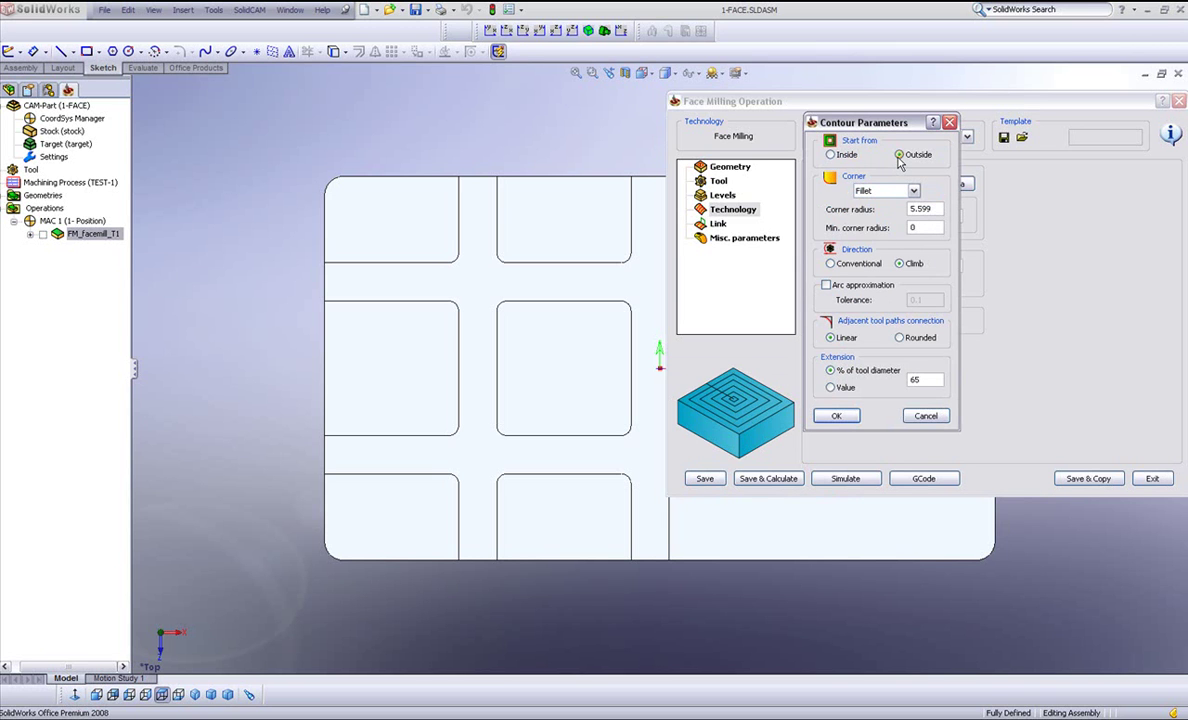
- Keep the contour starting outside with Fillet corners of radius 10.4, check Extension, and accept
click(831, 155)
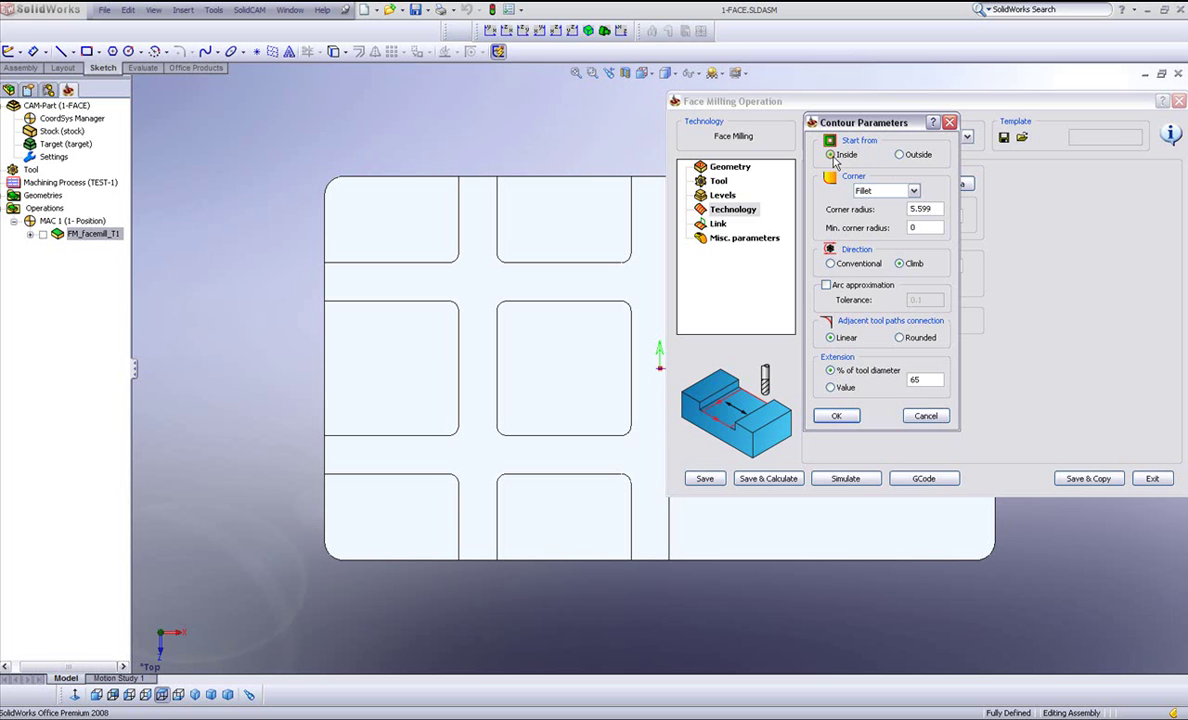
click(899, 155)
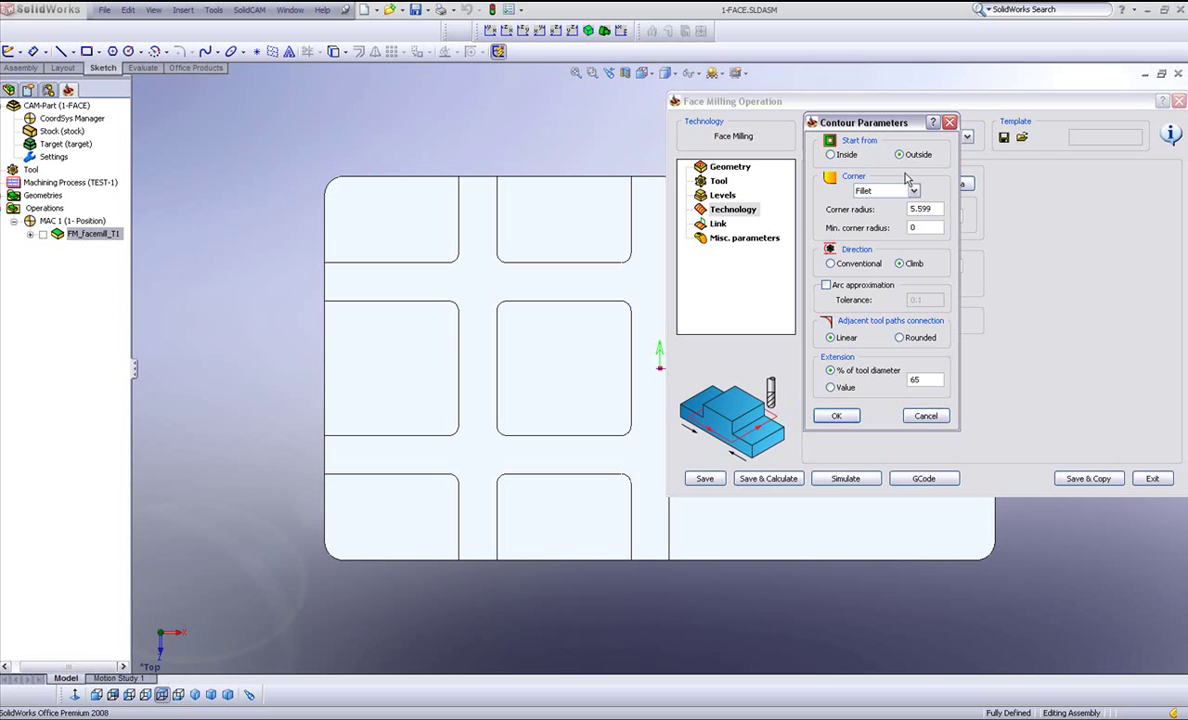
click(913, 190)
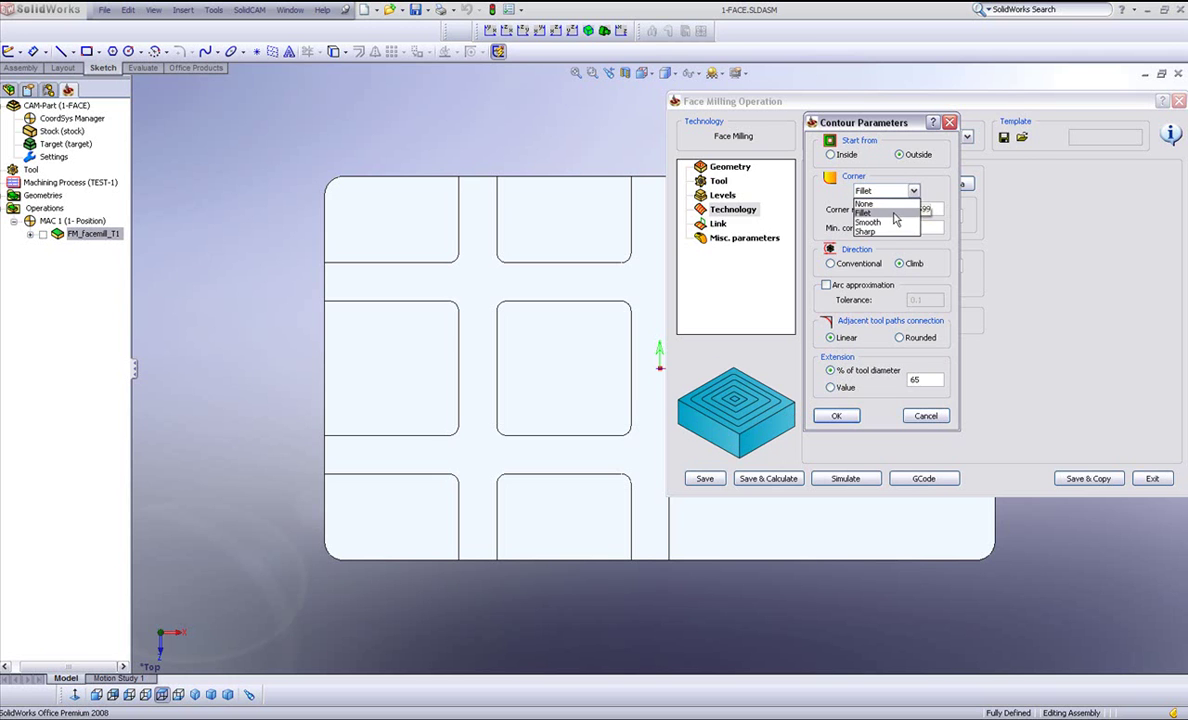
click(893, 222)
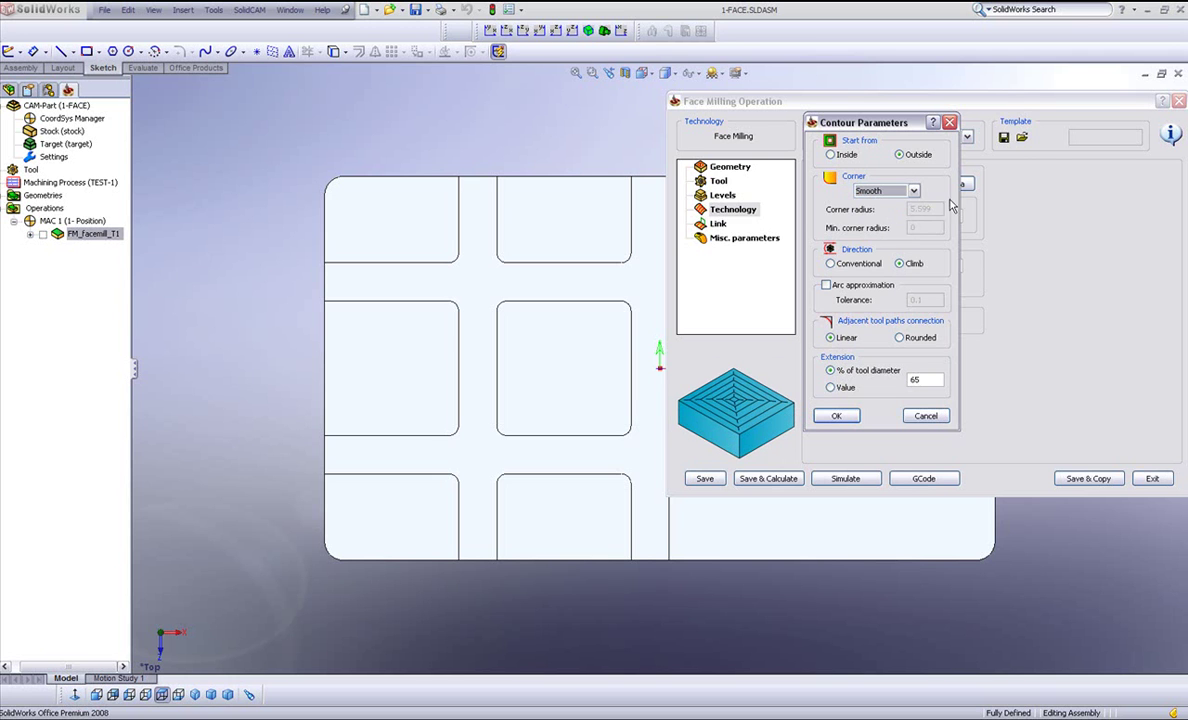
click(885, 191)
click(828, 212)
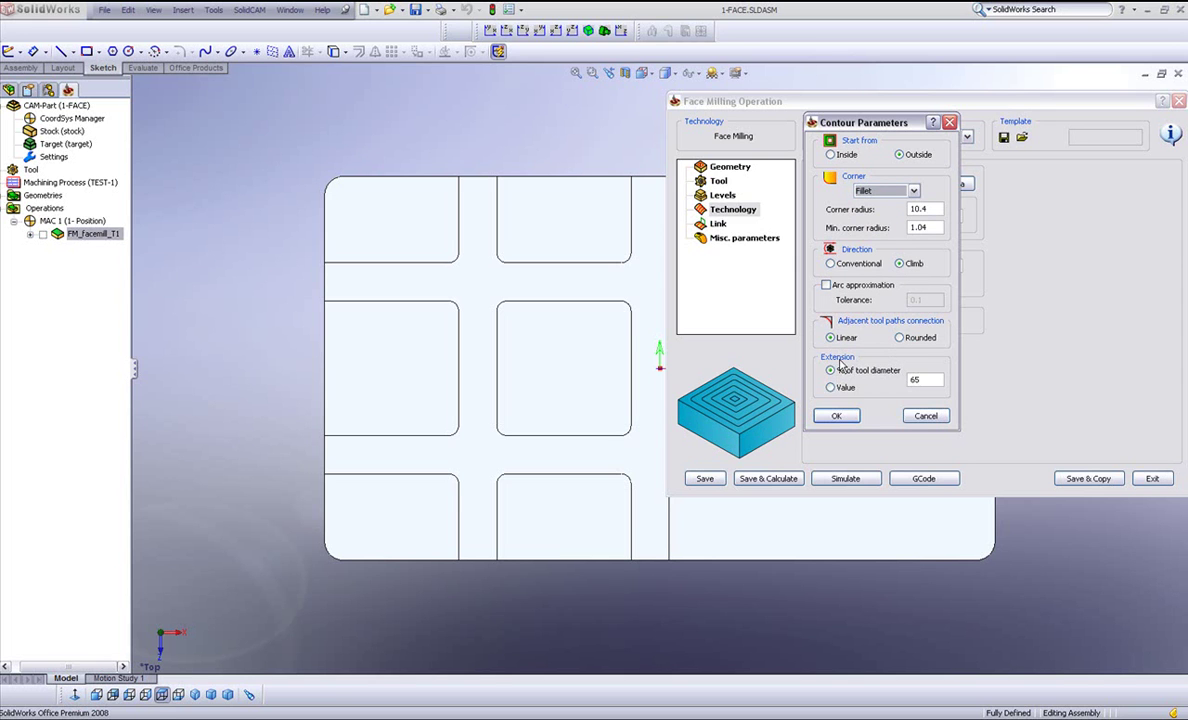
click(920, 380)
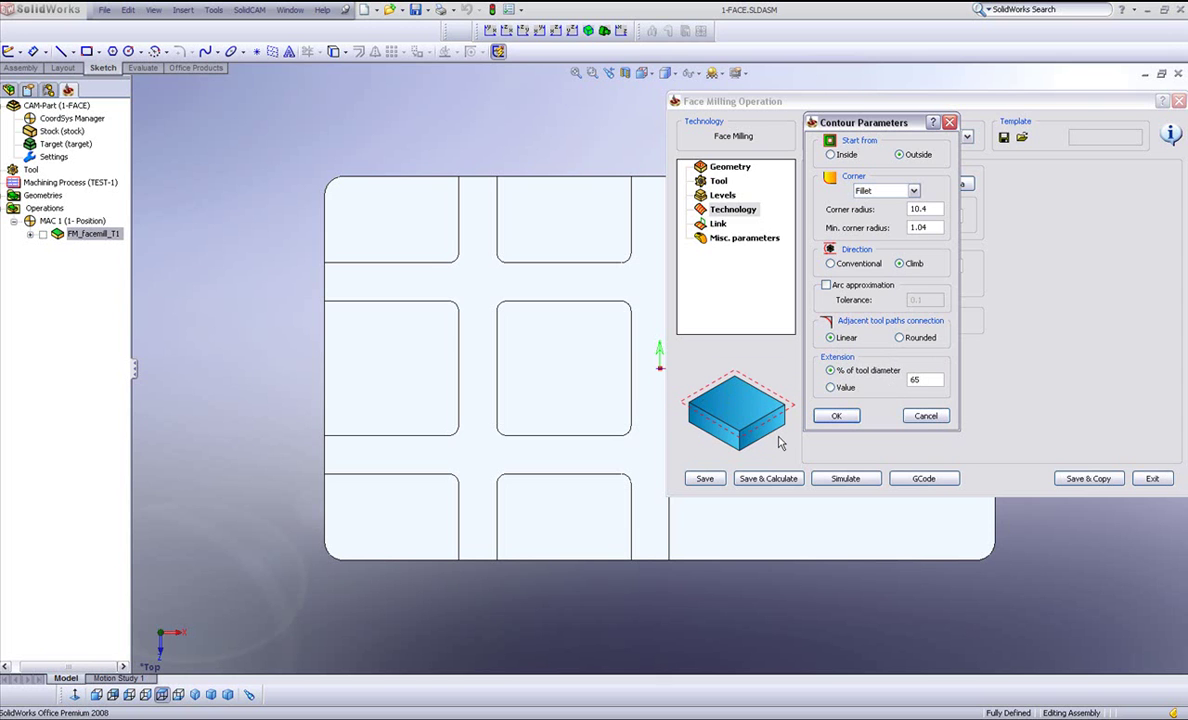
click(838, 416)
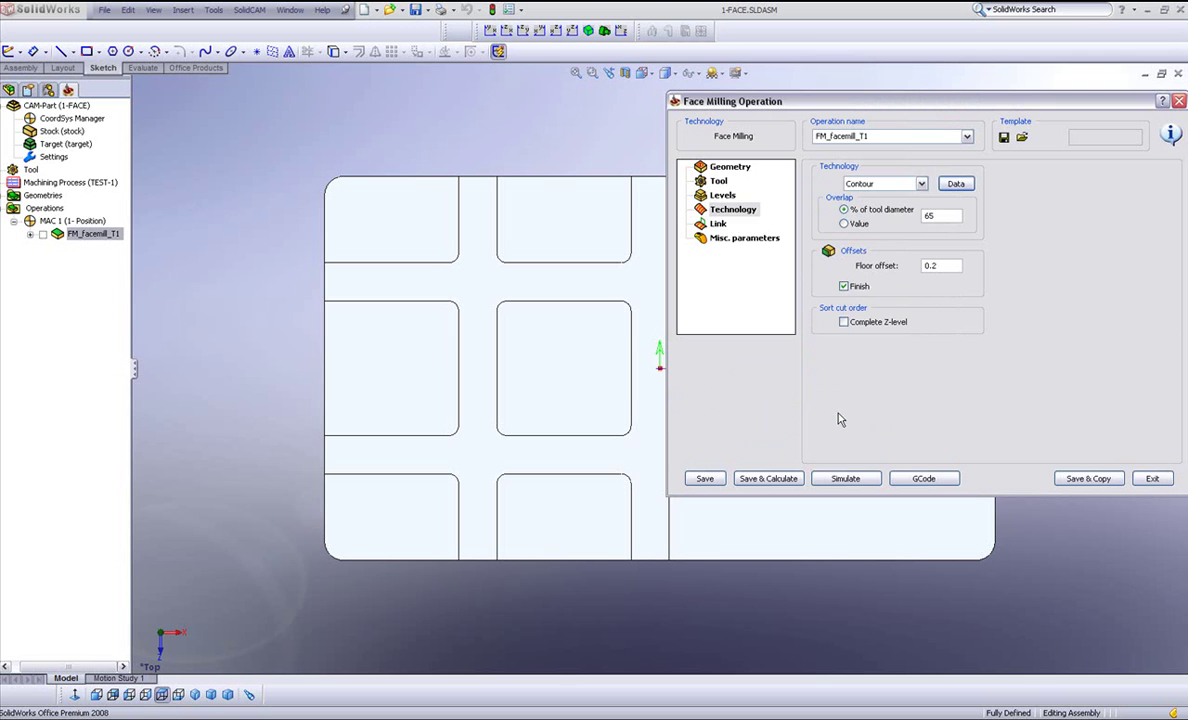
- Set the Link lead-in to Arc with a value of 9.6
click(718, 224)
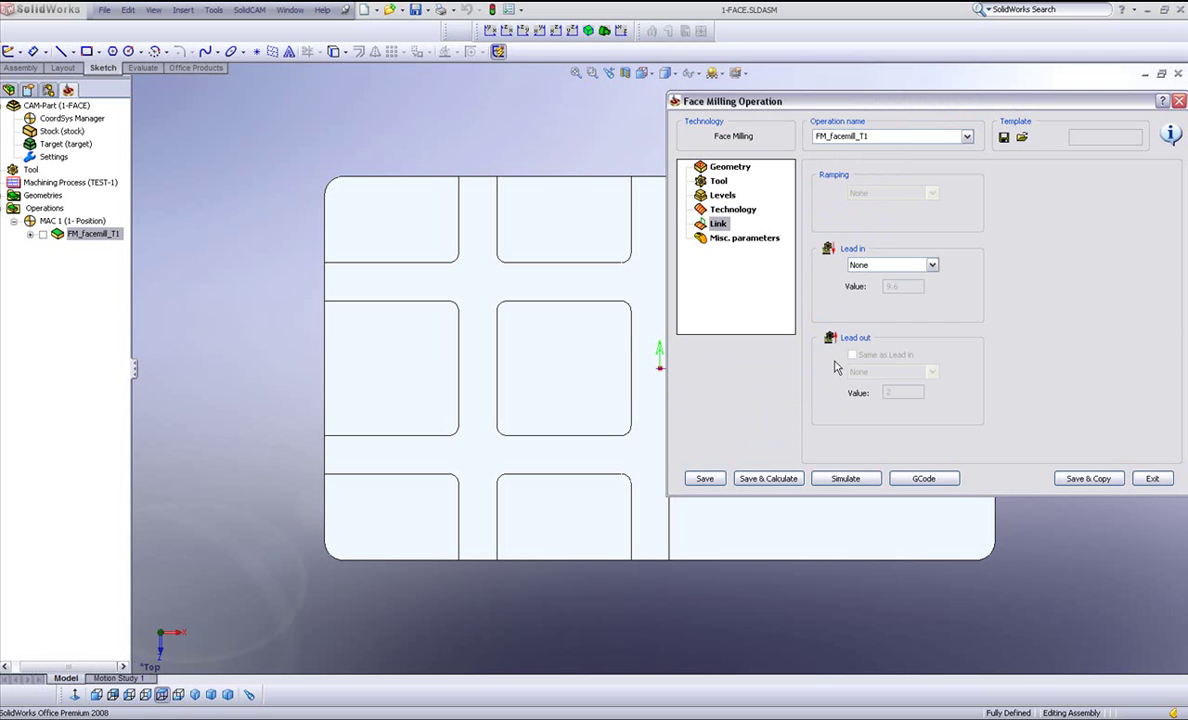
click(932, 265)
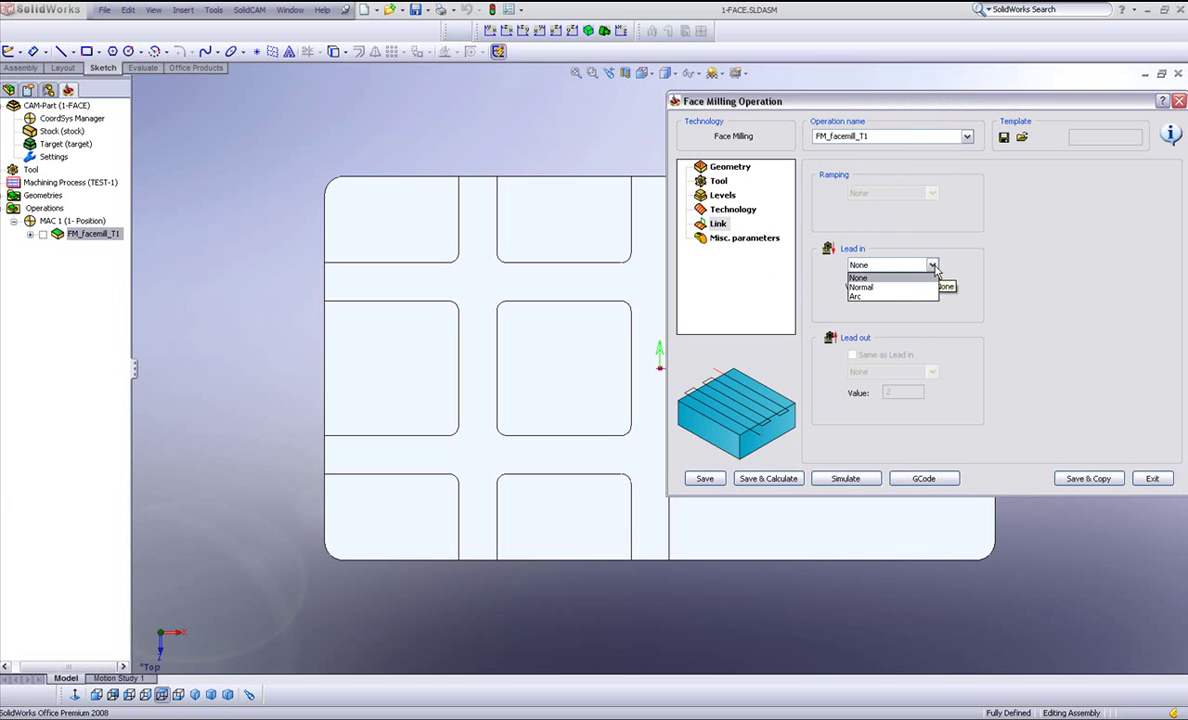
click(893, 297)
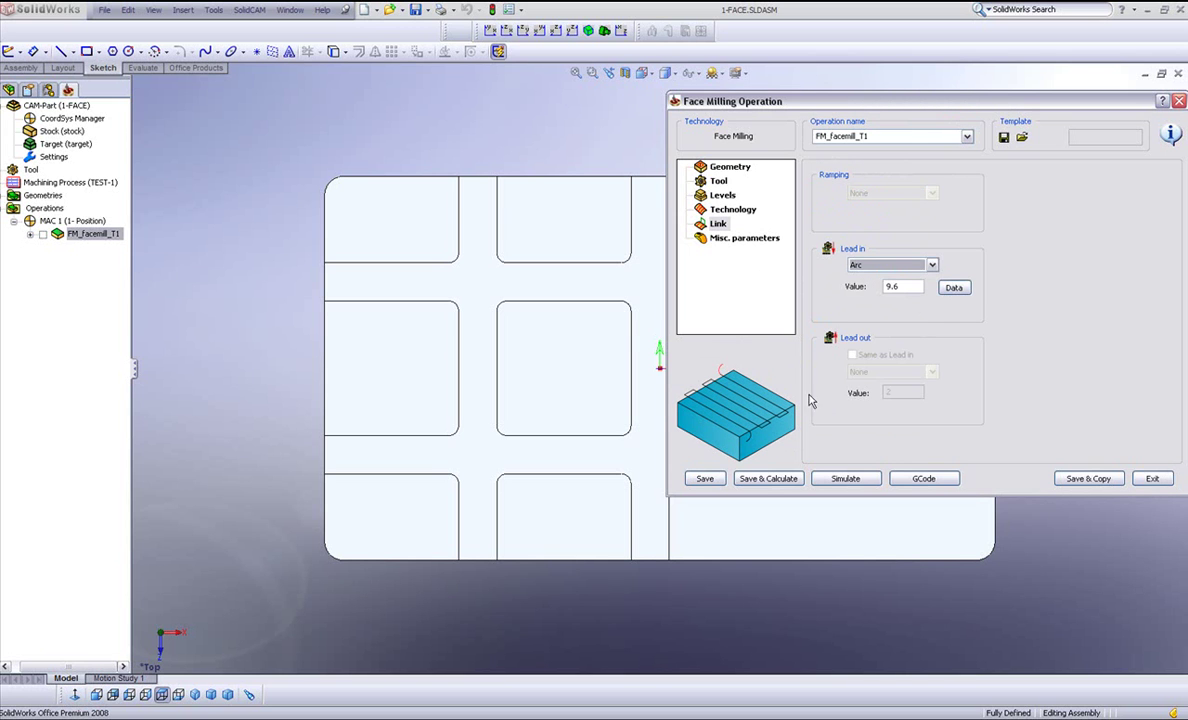
- Save and recalculate the operation, confirm the upper-level prompt, and start the simulation
click(760, 478)
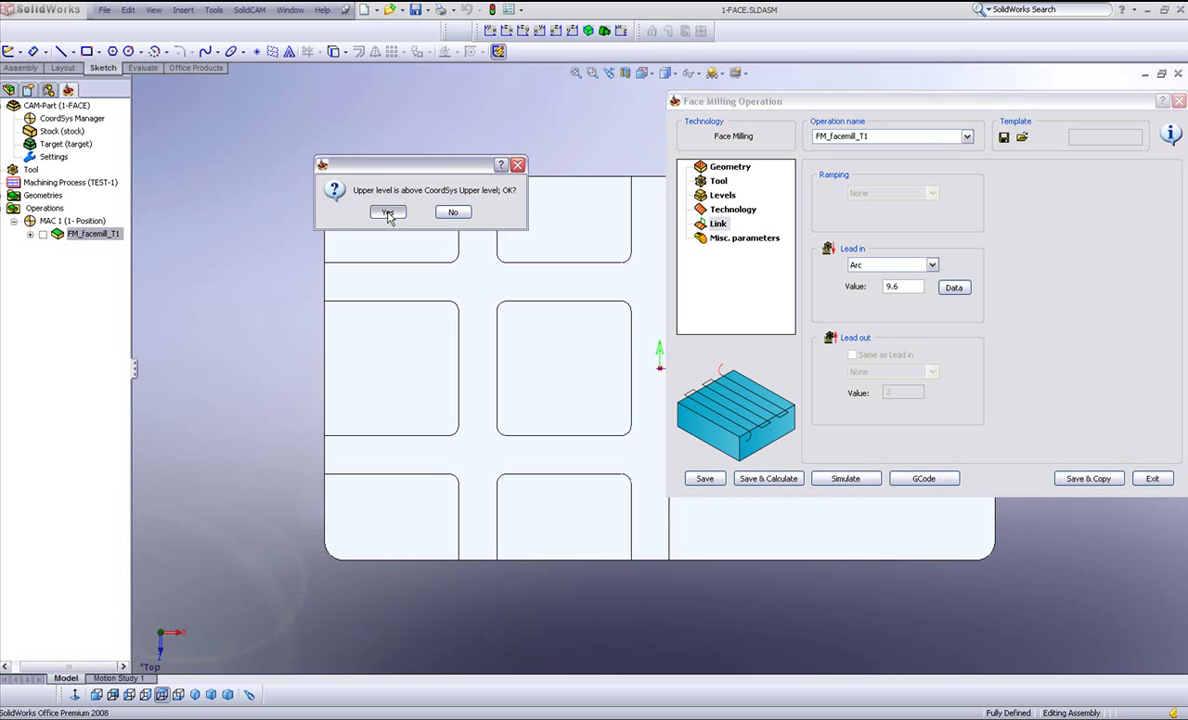
click(388, 213)
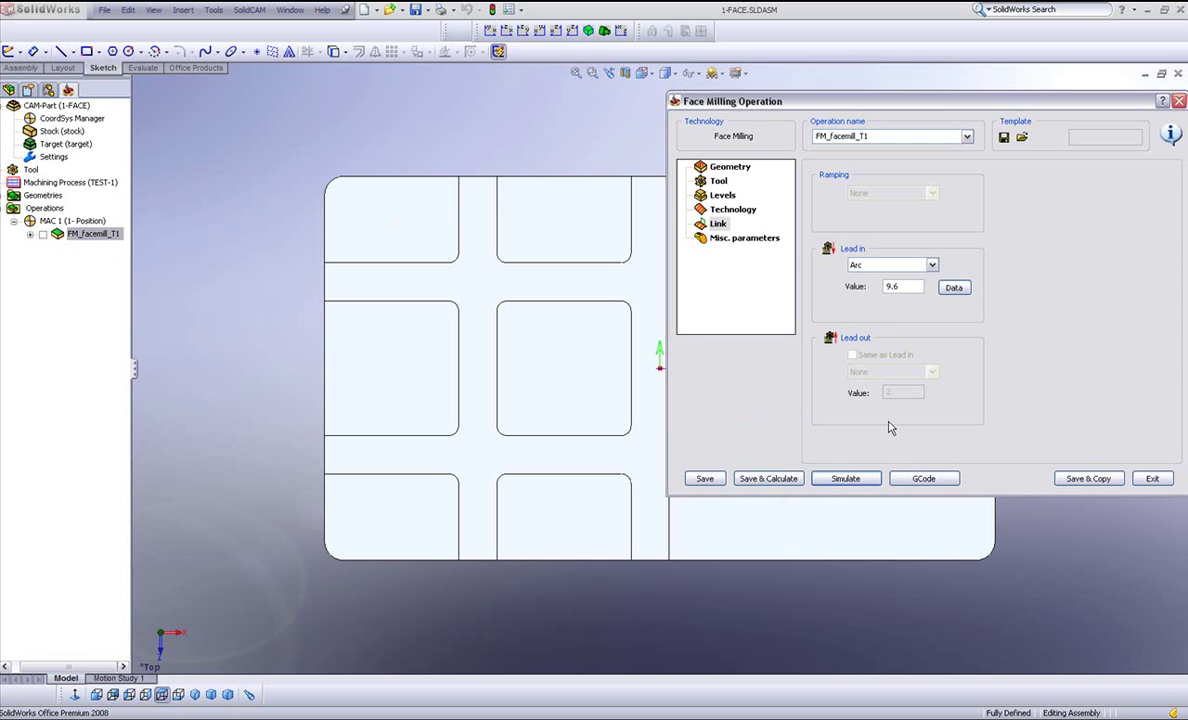
click(845, 478)
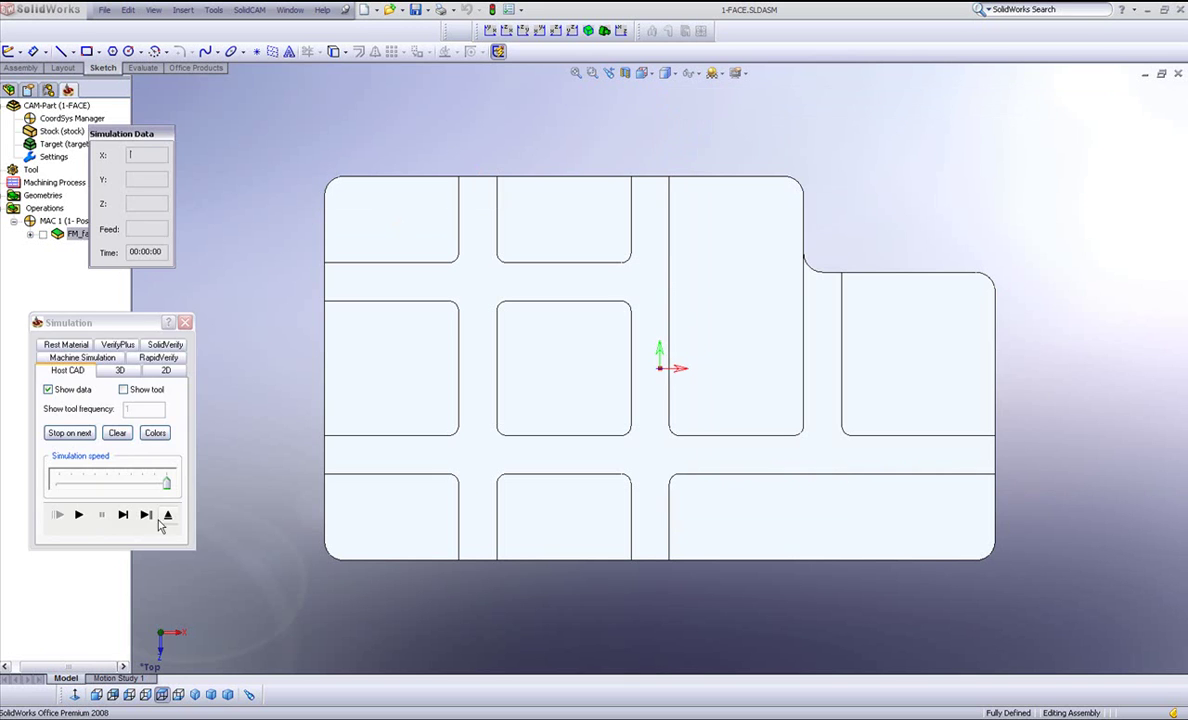
- Step through the arc lead-in and contour loops, then play the full toolpath to 0:11:51
click(123, 514)
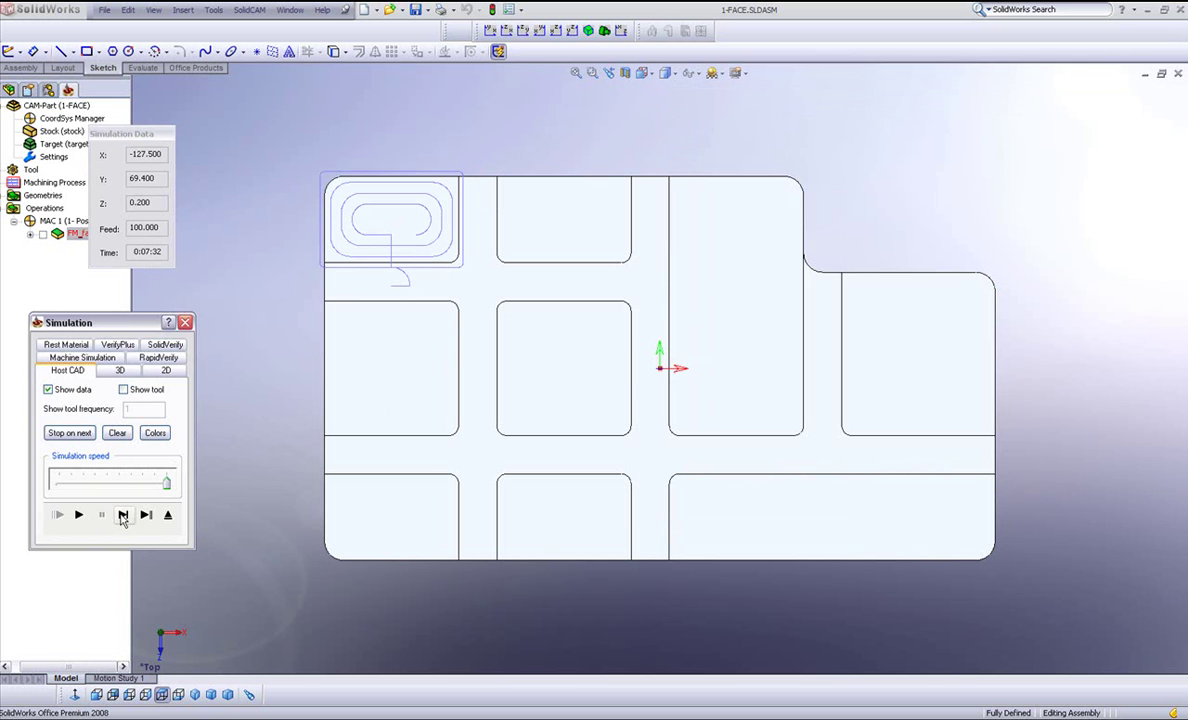
click(123, 514)
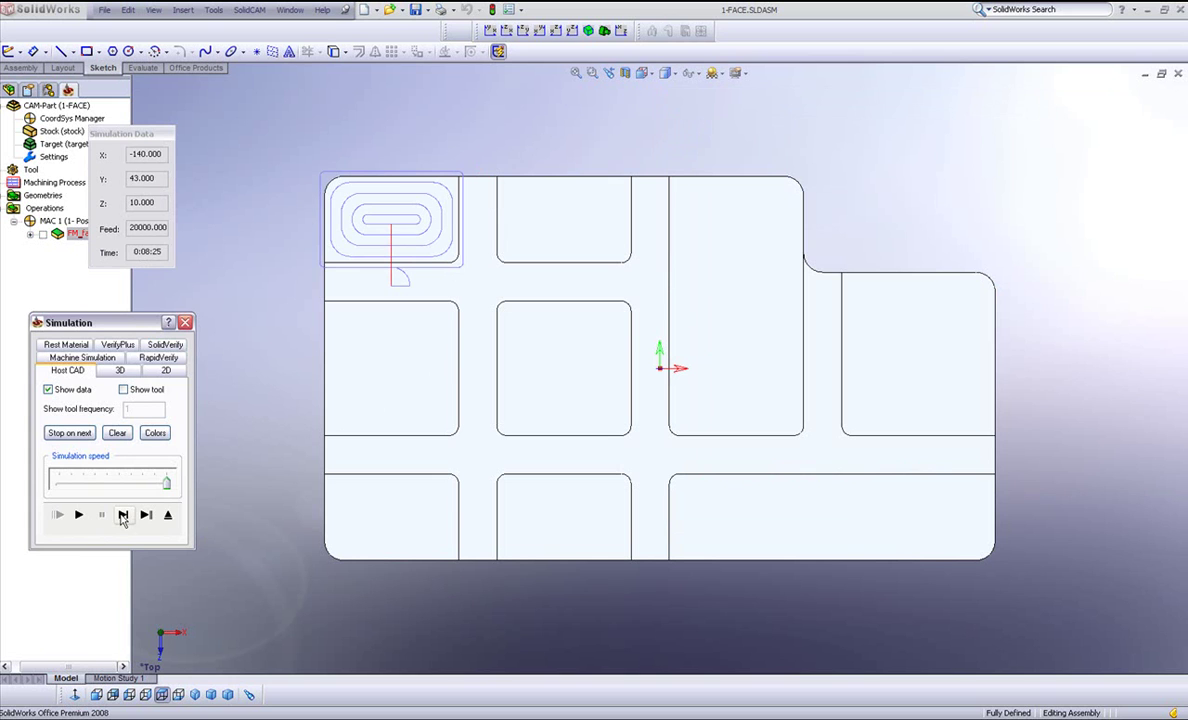
click(78, 514)
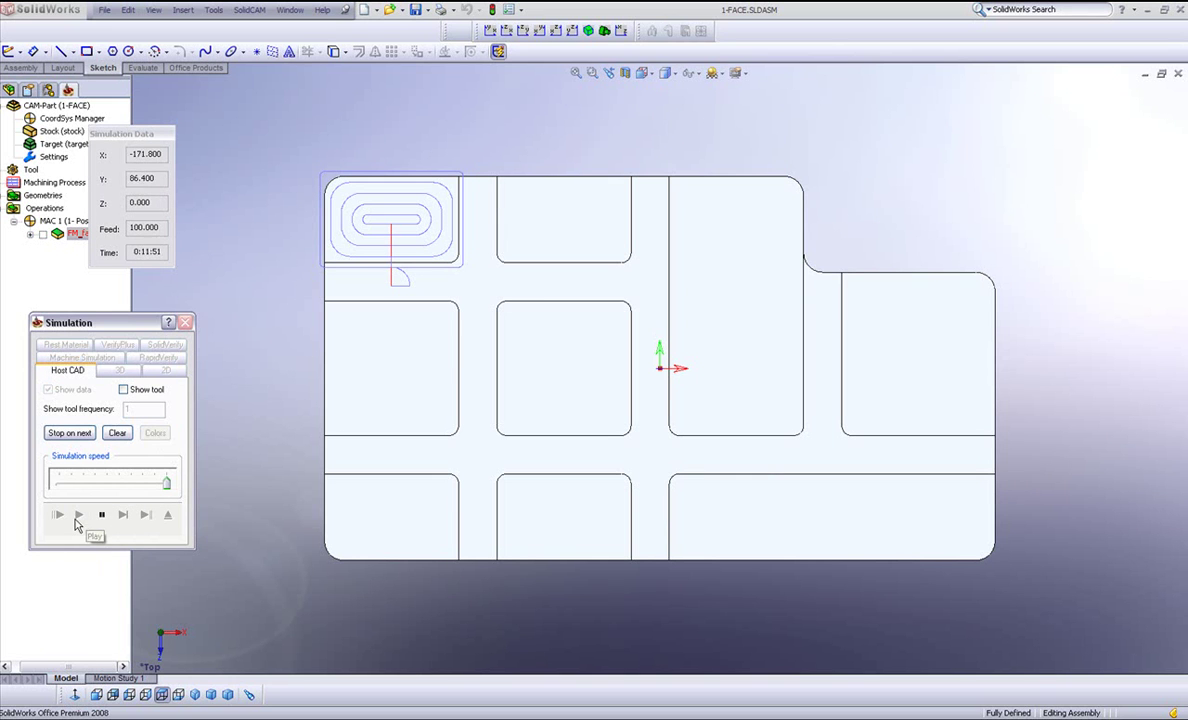